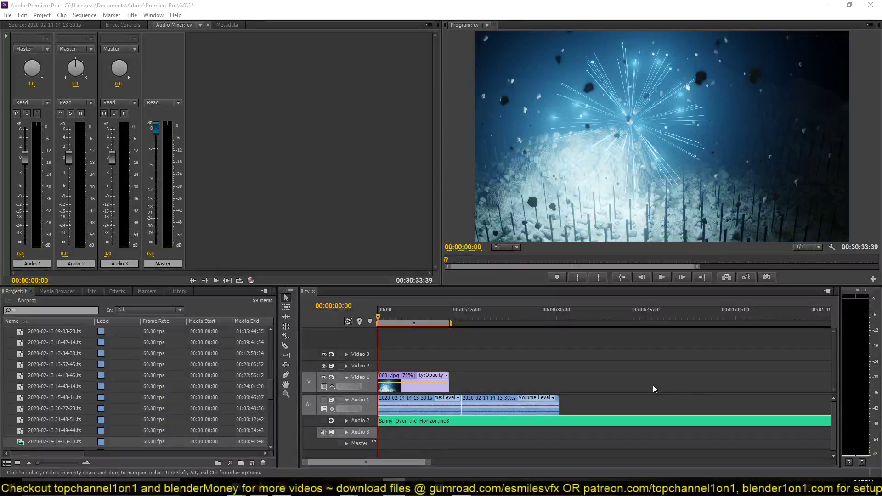
- Preview the sequence, return the playhead to the start, and mute the Audio 1 track
click(654, 378)
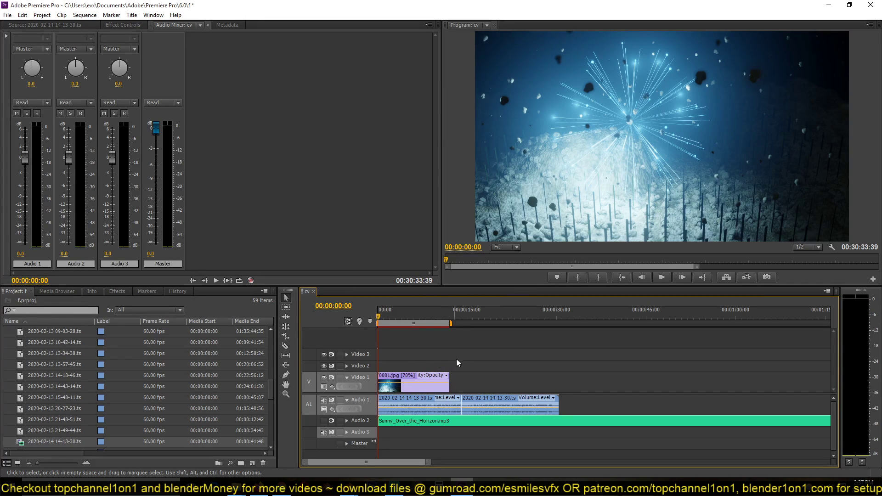
key(space)
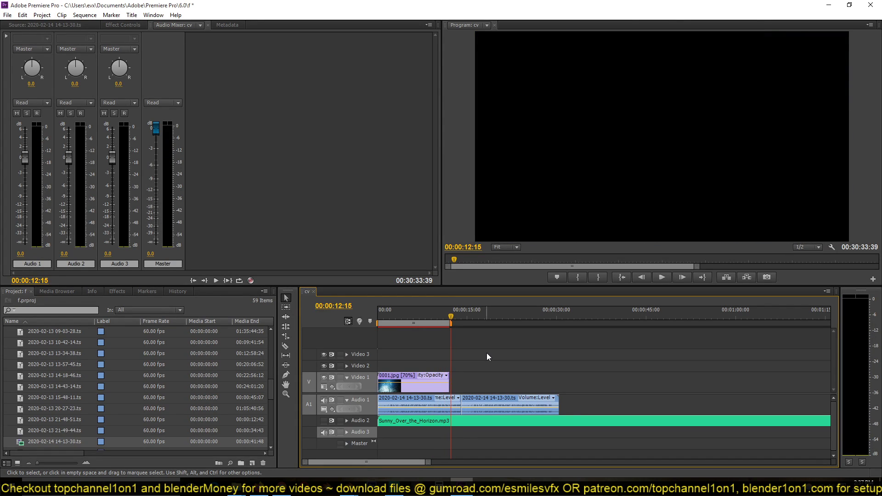
click(378, 317)
click(324, 400)
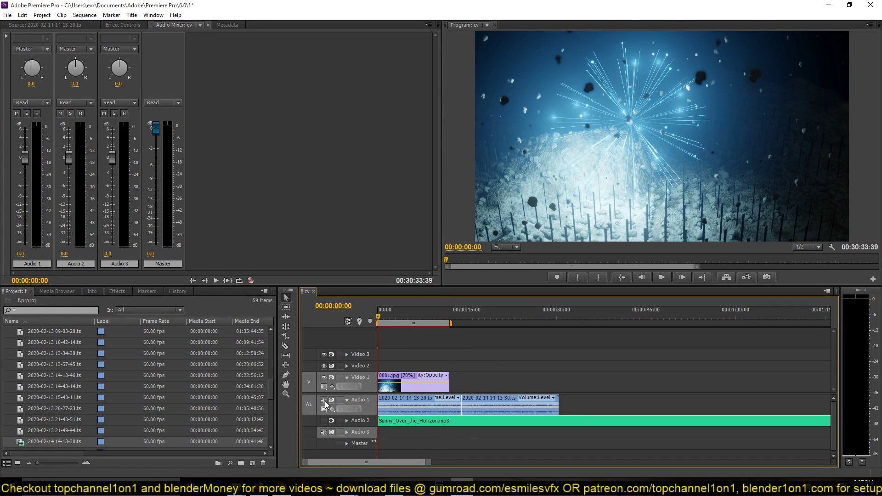
- Play the muted sequence with the Program monitor maximized, and return the playhead to its first frame
key(space)
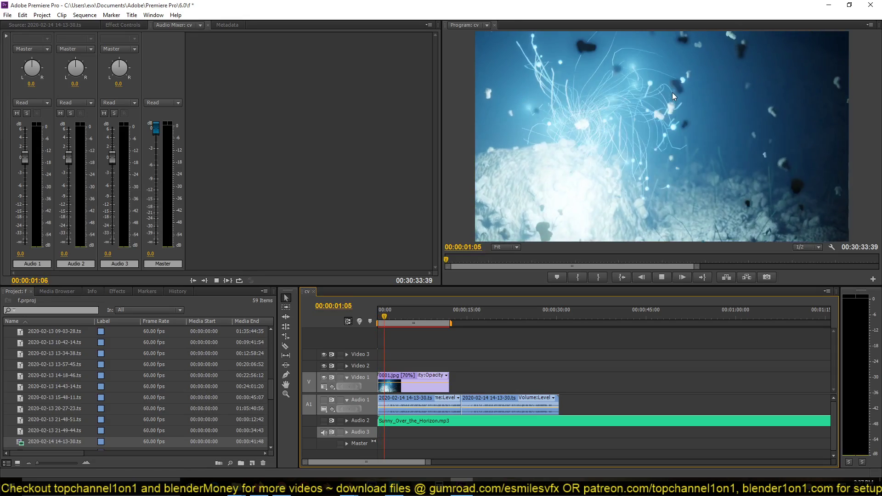
key(grave)
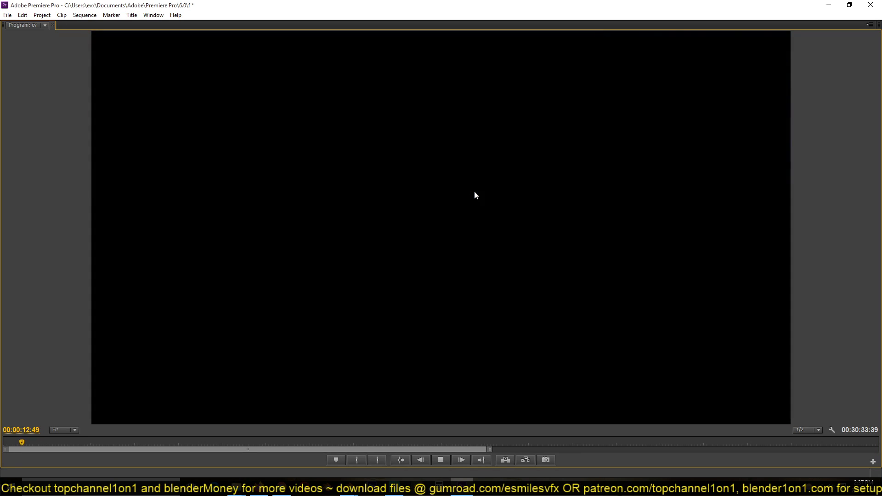
key(grave)
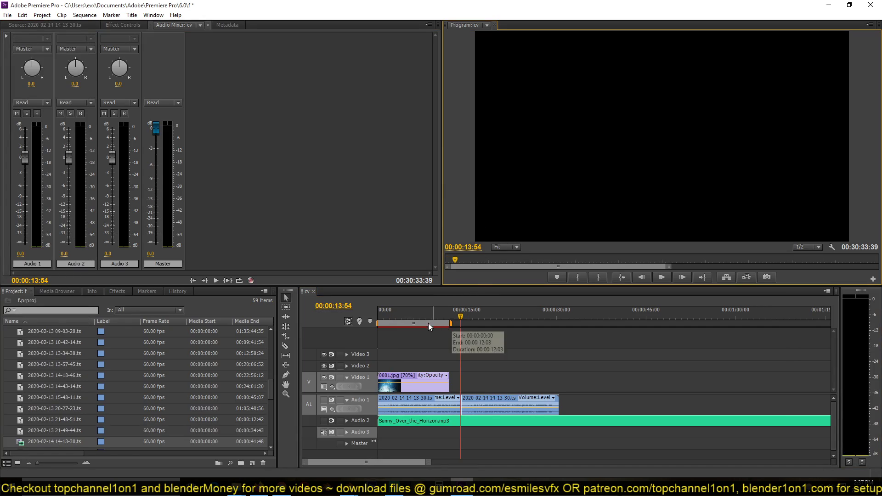
drag(393, 316, 377, 319)
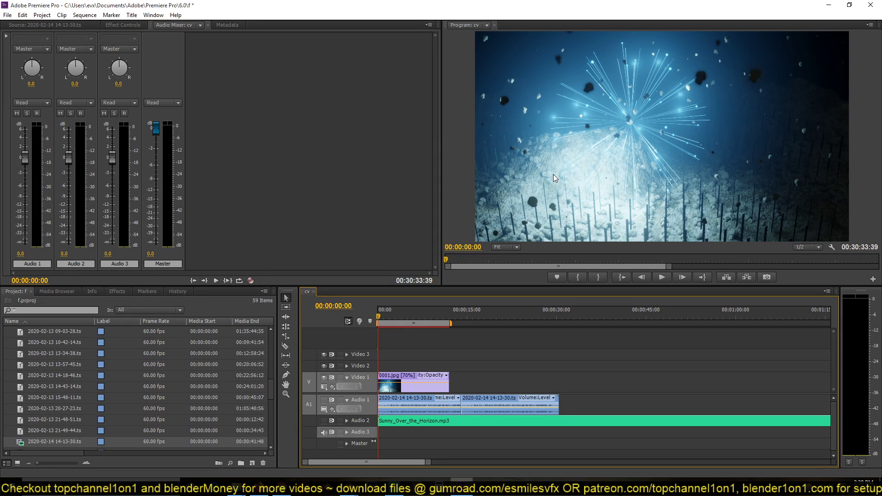
key(grave)
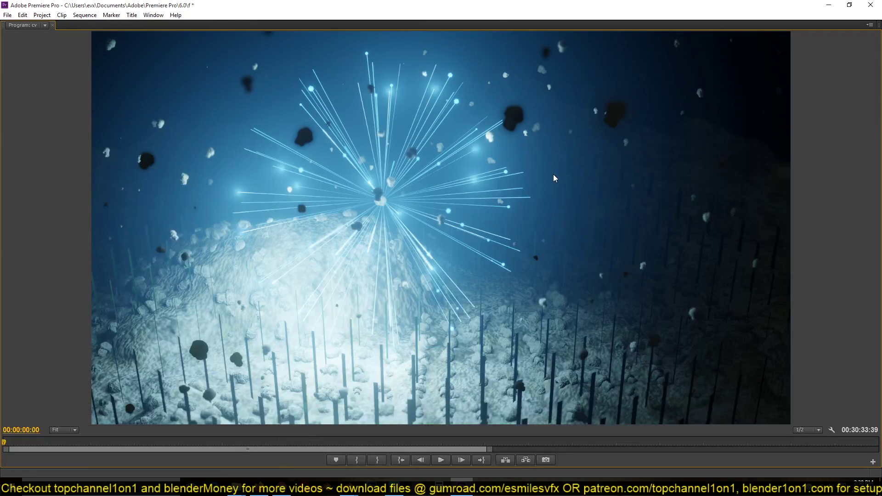
key(grave)
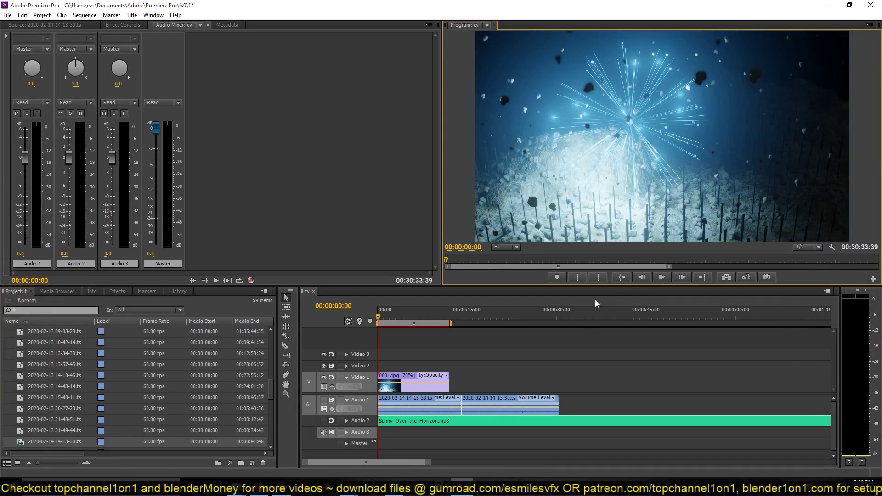
- Switch to the finished motion graphics scene in Blender and play its isolated strand animation with all objects selected
click(298, 449)
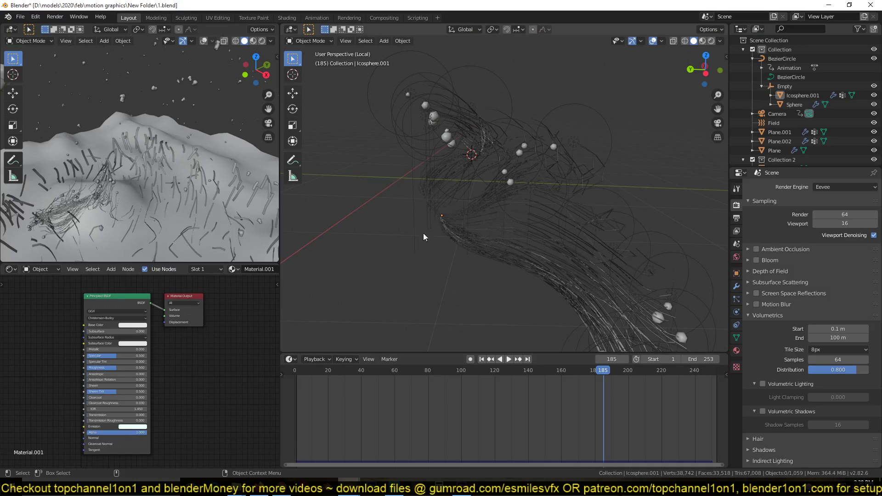
middle_drag(514, 214, 542, 148)
key(a)
key(alt+a)
key(a)
key(space)
scroll(543, 148, down, 5)
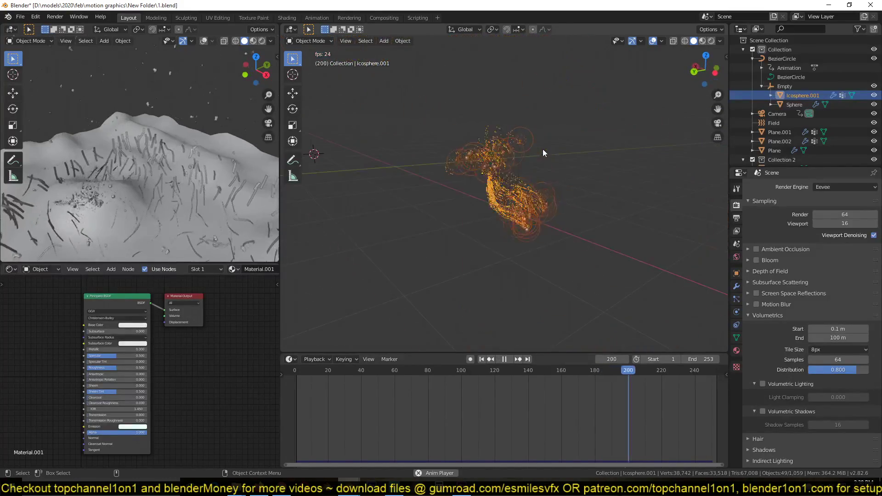
key(space)
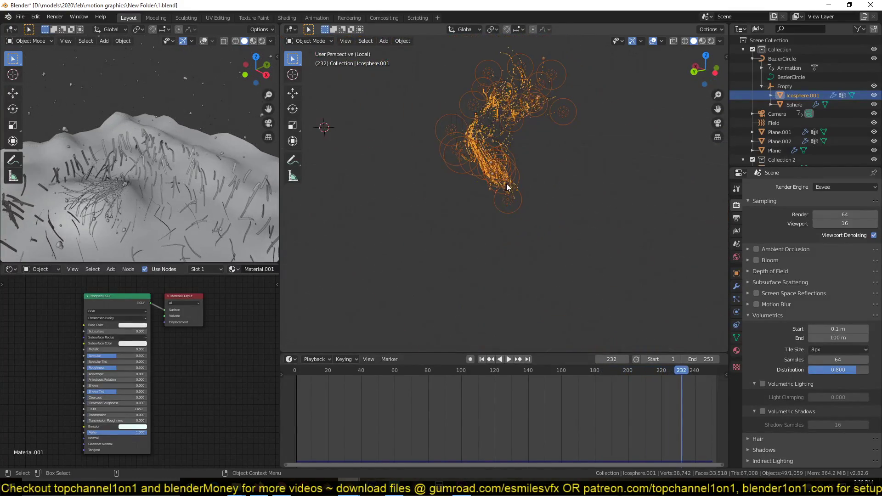
- Play the strand animation with nothing selected and examine the glowing strands and tip spheres from several angles
key(KP_Divide)
key(alt+a)
key(space)
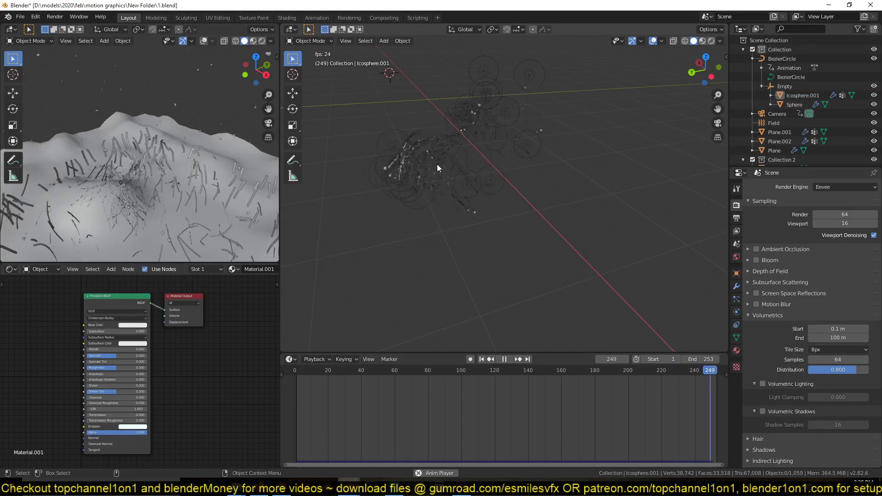
key(space)
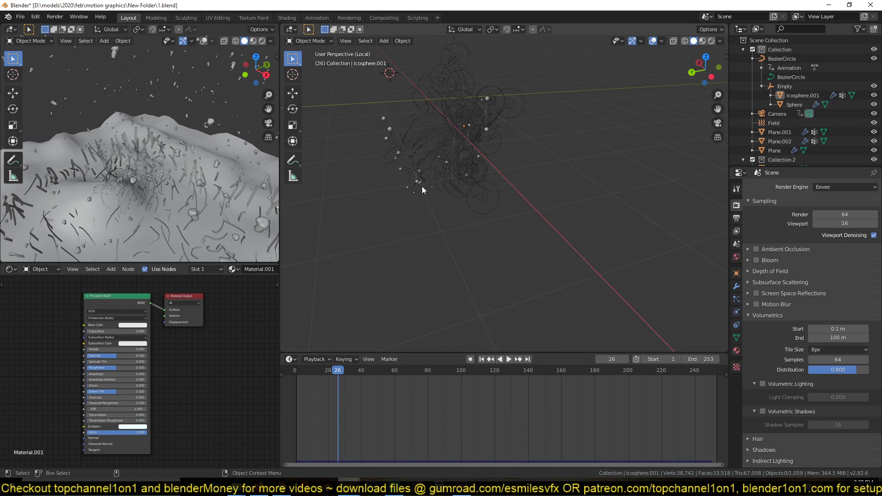
scroll(483, 191, up, 5)
middle_drag(483, 191, 396, 191)
scroll(396, 192, down, 5)
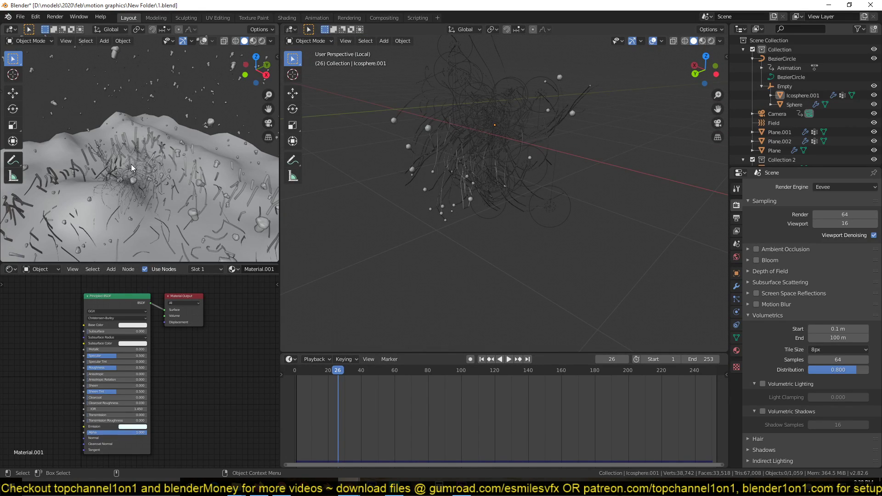
- Examine the ground plane with its scattered stalks and the floating debris around the animated creature
middle_drag(97, 187, 189, 109)
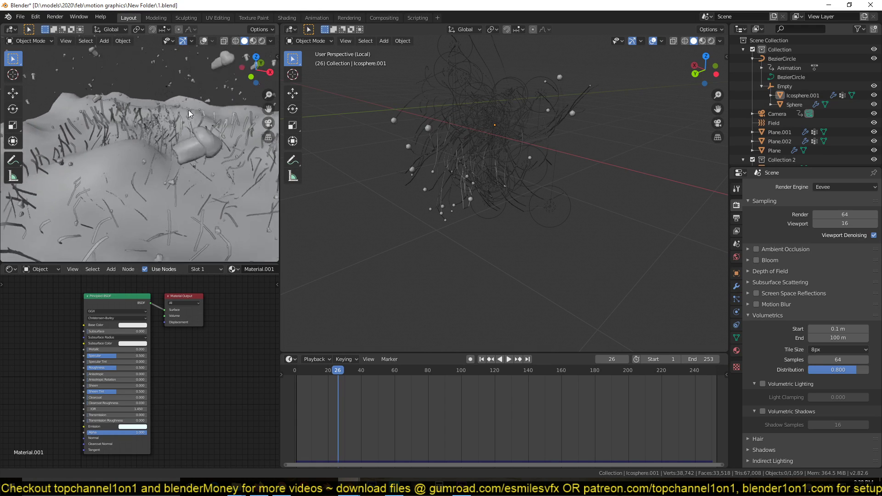
click(135, 190)
scroll(121, 145, up, 5)
middle_drag(115, 137, 135, 145)
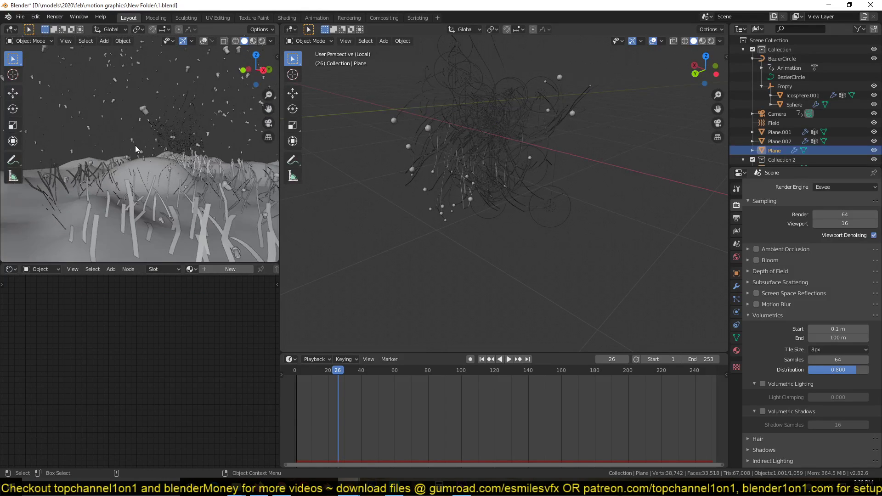
middle_drag(478, 175, 486, 195)
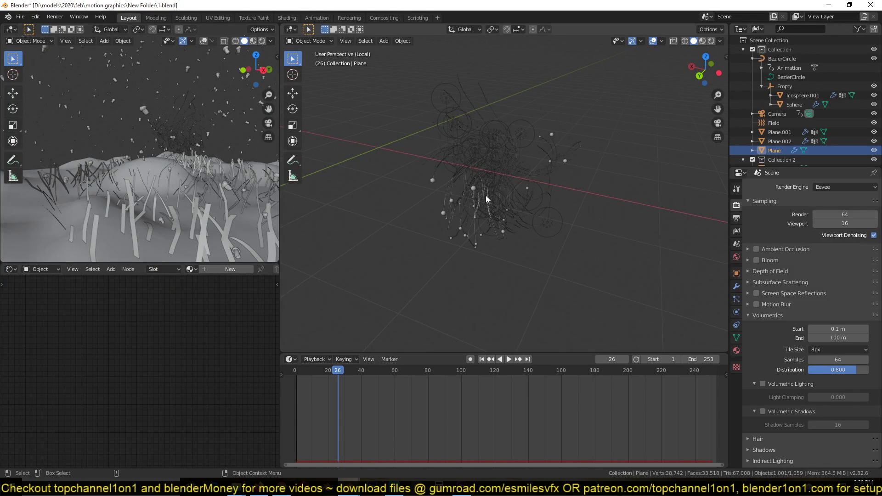
- Switch to the empty Blender scene and add an ico sphere with 1 subdivision at the origin
click(514, 198)
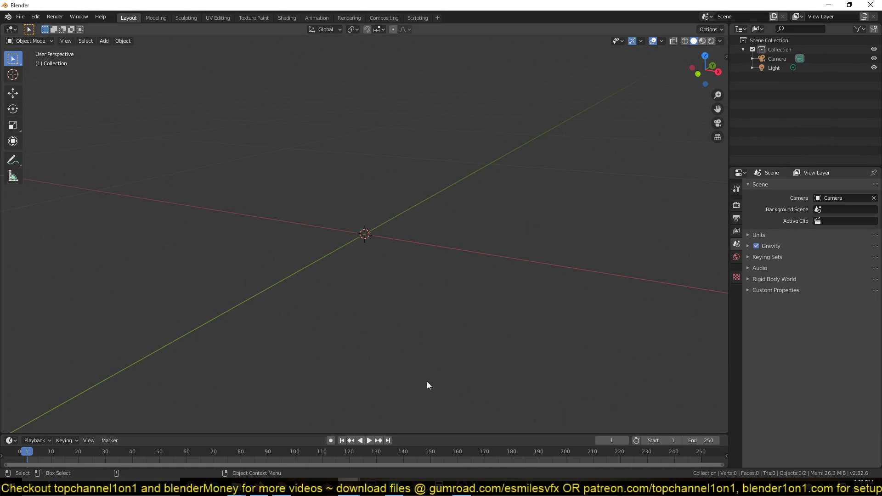
click(471, 255)
key(shift+a)
mouse_move(371, 238)
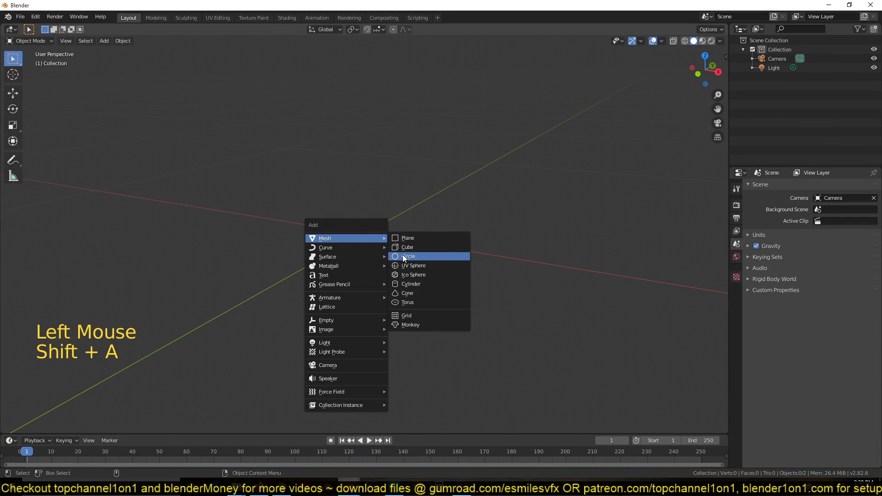
click(411, 275)
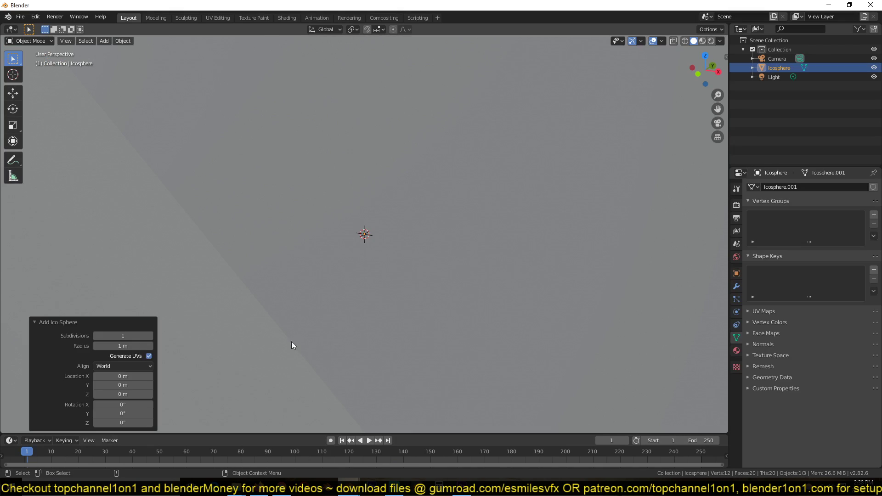
click(97, 336)
scroll(373, 309, down, 5)
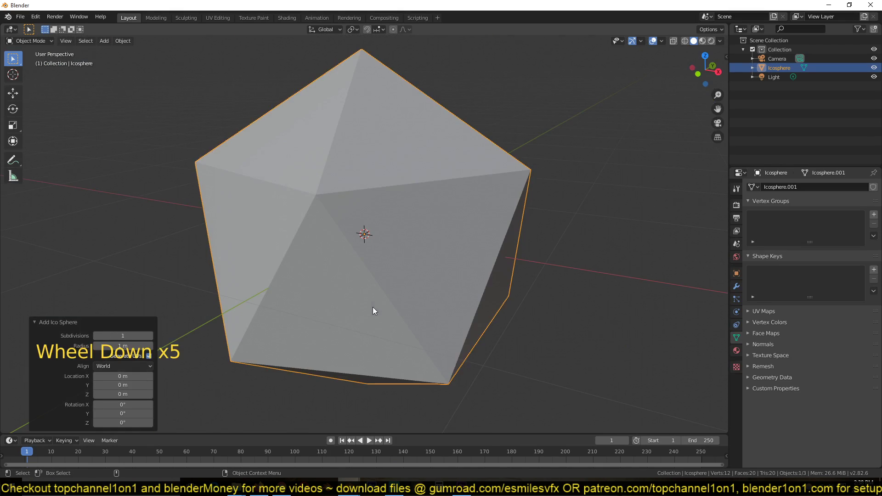
- Scale the ico sphere down to a fraction of its original size
key(s)
click(370, 271)
scroll(416, 290, up, 4)
- Delete only the edges and faces of the ico sphere in Edit Mode, keeping its vertices
key(Tab)
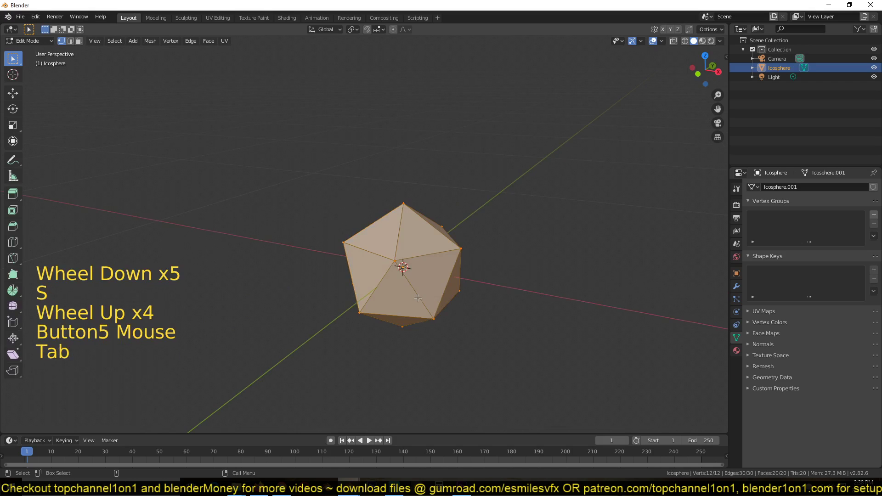
scroll(417, 291, up, 4)
key(x)
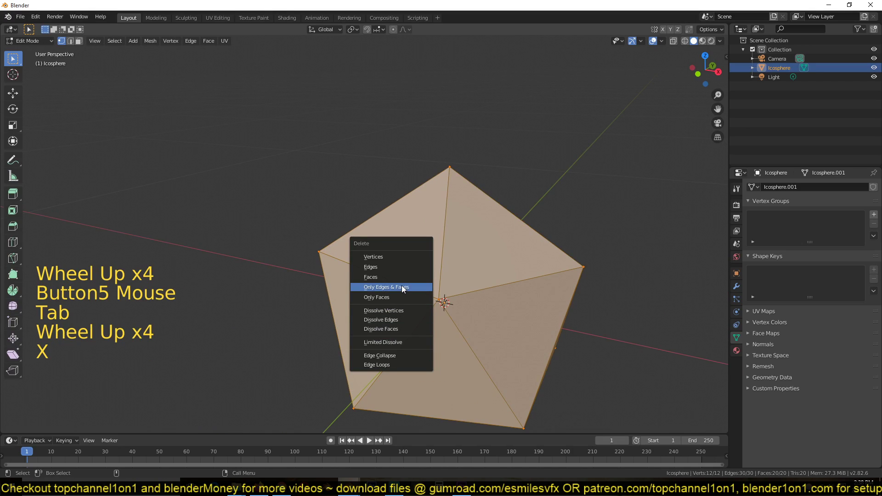
click(402, 288)
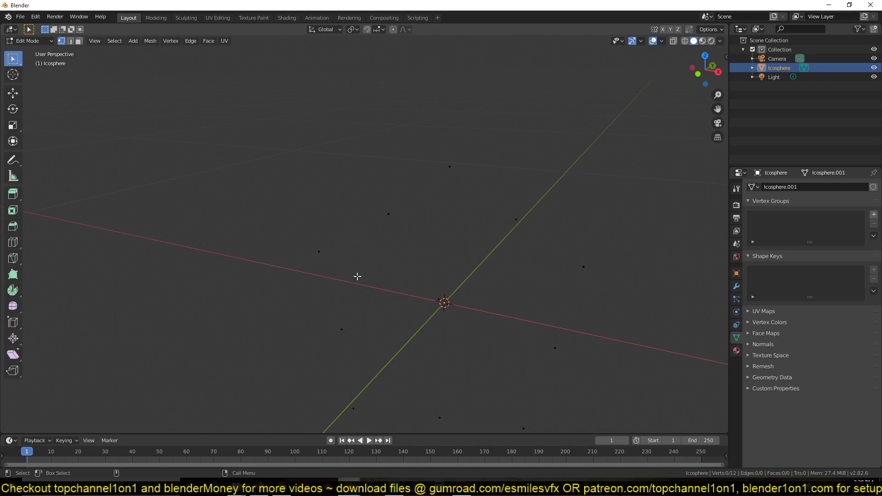
- Extrude all the vertices, scale the extruded ones inward to about 0.6, and merge them at center
middle_drag(360, 253, 494, 249)
key(e)
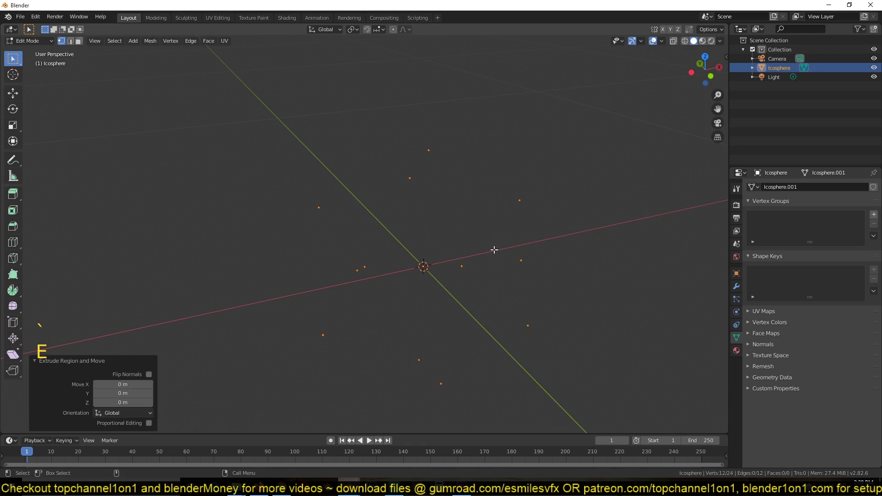
key(s)
click(550, 238)
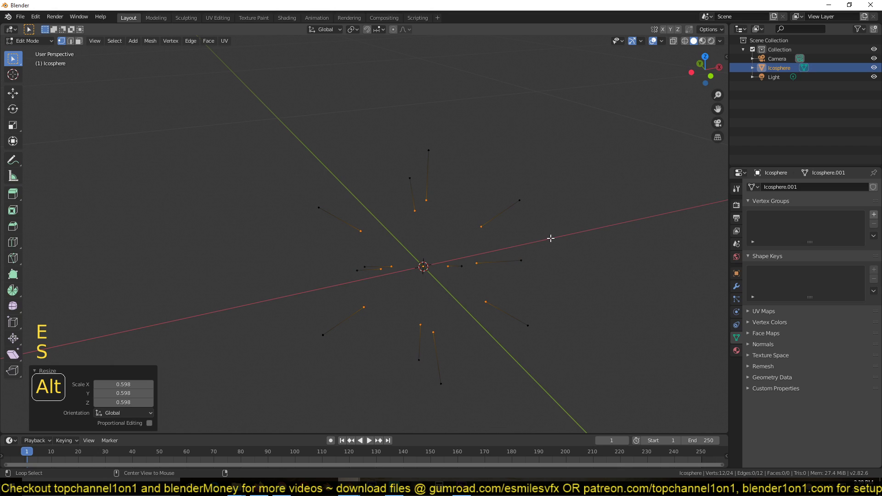
key(alt+m)
click(547, 237)
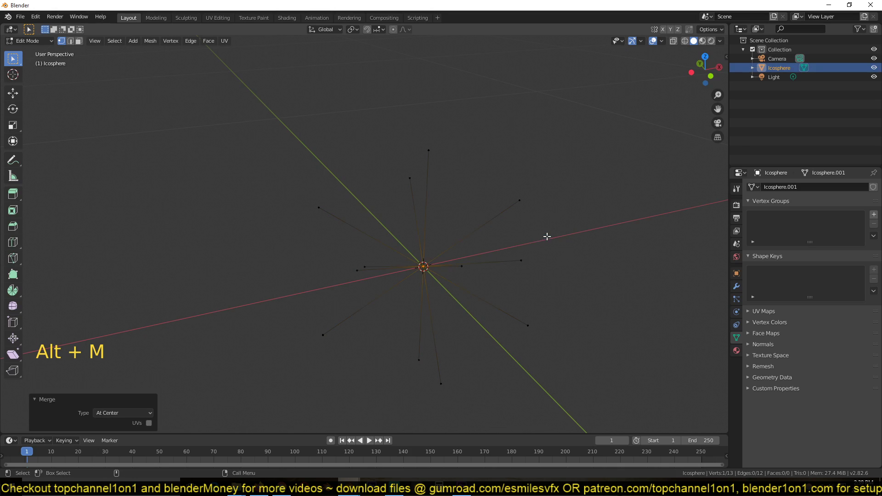
click(442, 291)
key(g)
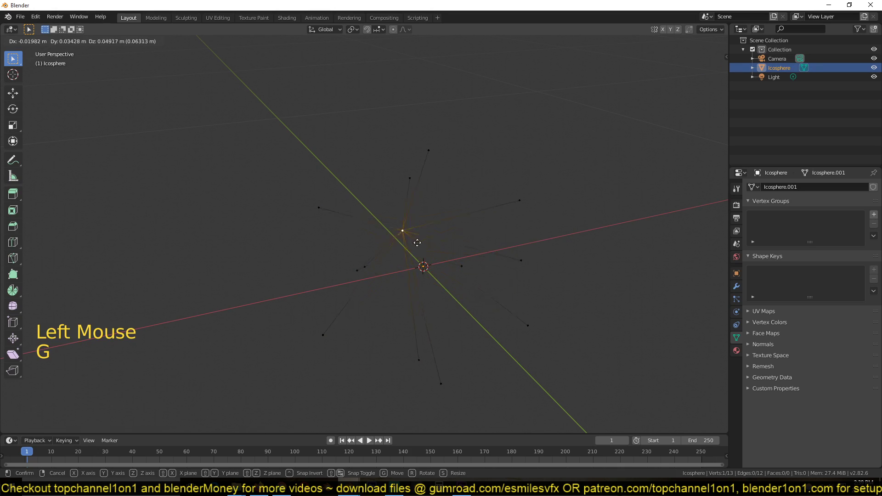
right_click(472, 217)
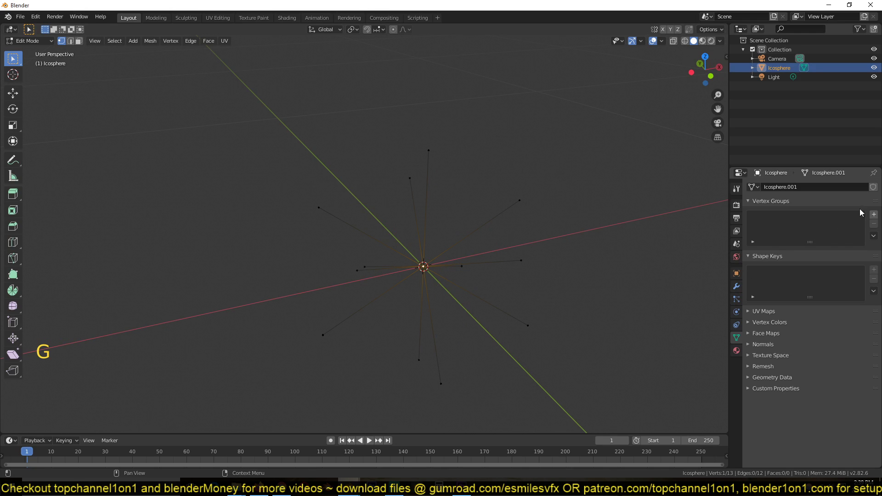
- Create a vertex group and assign the merged center vertex to it
click(873, 214)
middle_drag(404, 268, 463, 297)
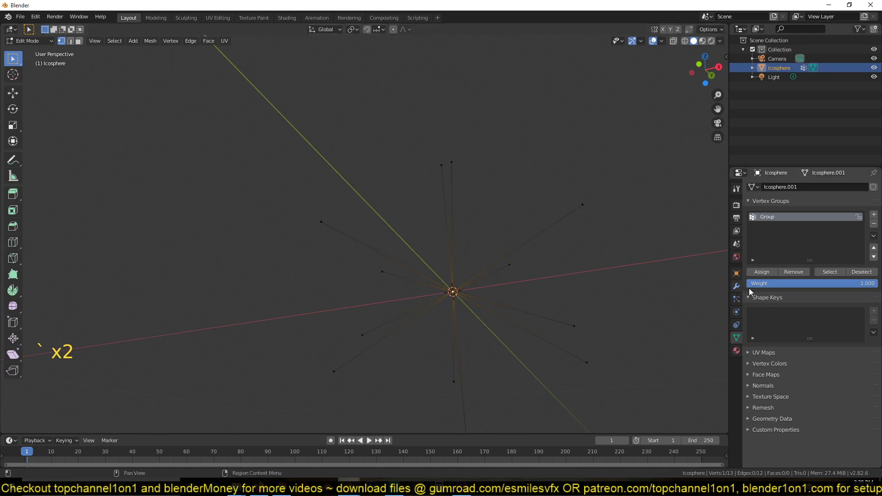
click(765, 274)
- Invert the selection to the outer vertices, extrude them and scale the new ones outward by about 6.4, leaving Edit Mode
key(alt)
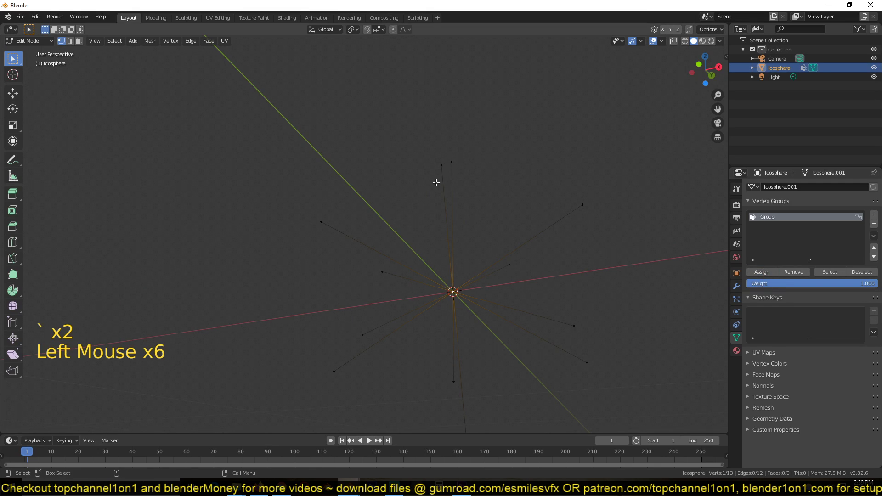
key(ctrl+i)
scroll(441, 261, down, 4)
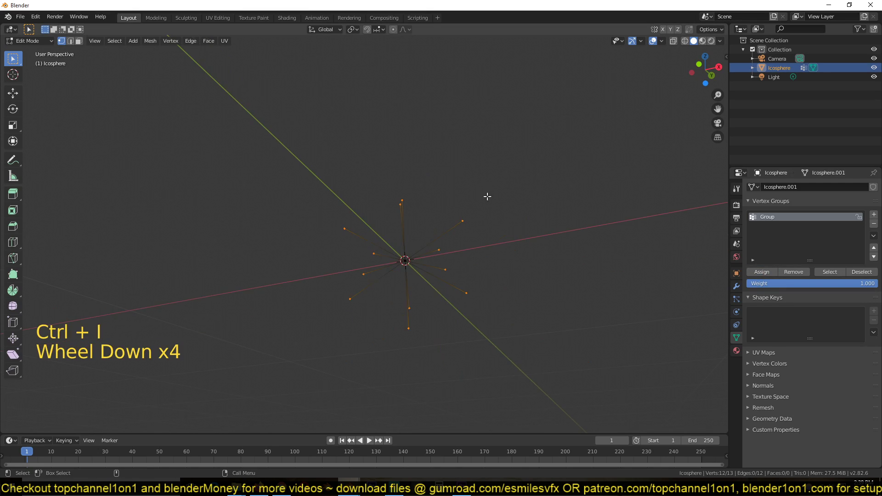
key(grave)
key(grave)
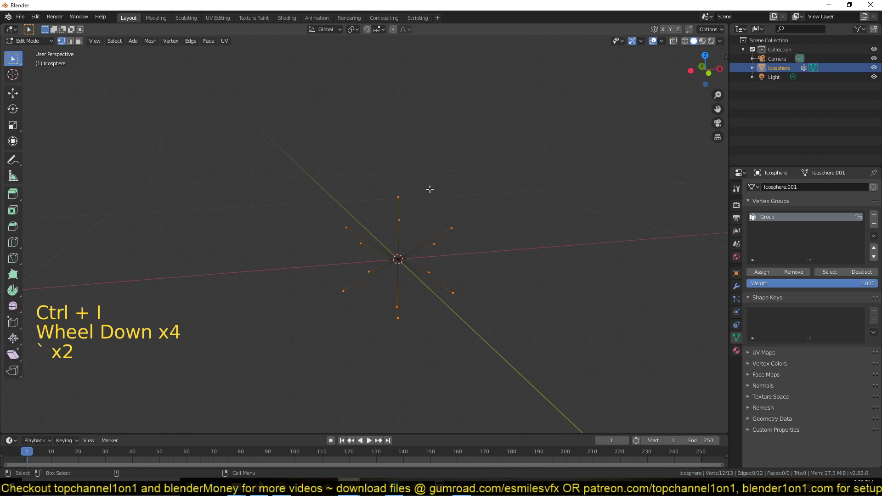
key(e)
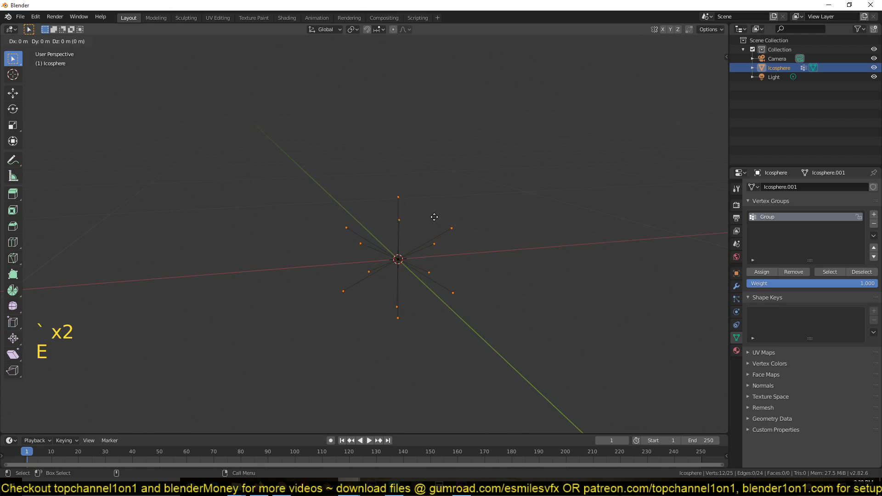
right_click(480, 199)
key(s)
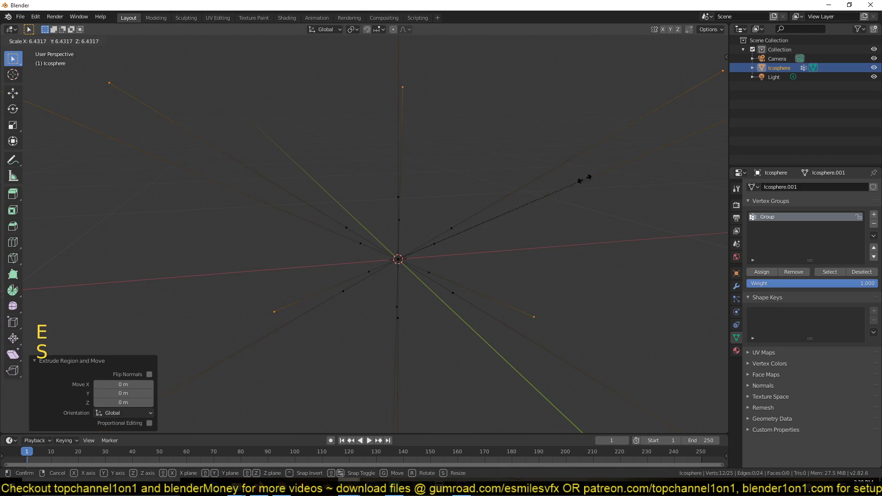
click(604, 171)
scroll(533, 235, up, 2)
scroll(501, 269, down, 5)
key(Tab)
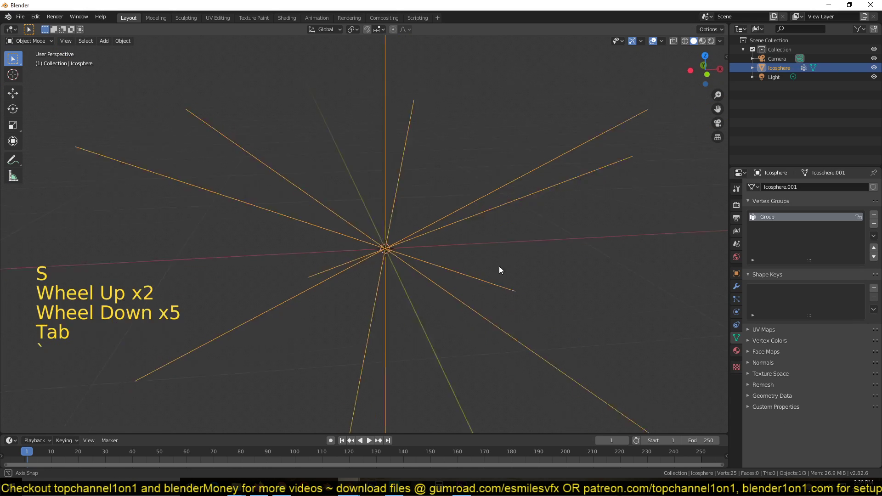
- Examine the lengthened radial wires and their vertices from several angles in Object Mode and Edit Mode
key(grave)
scroll(401, 290, up, 4)
scroll(391, 299, down, 1)
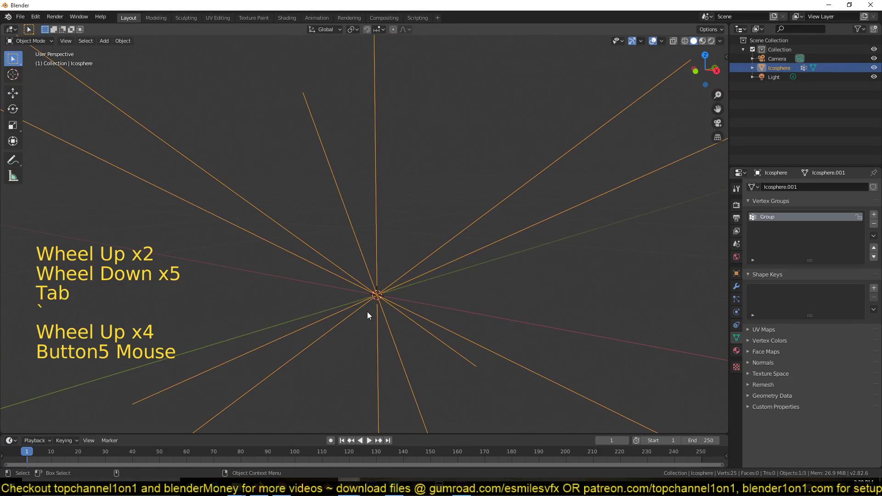
middle_drag(367, 311, 374, 291)
key(grave)
scroll(371, 291, up, 2)
scroll(370, 292, up, 1)
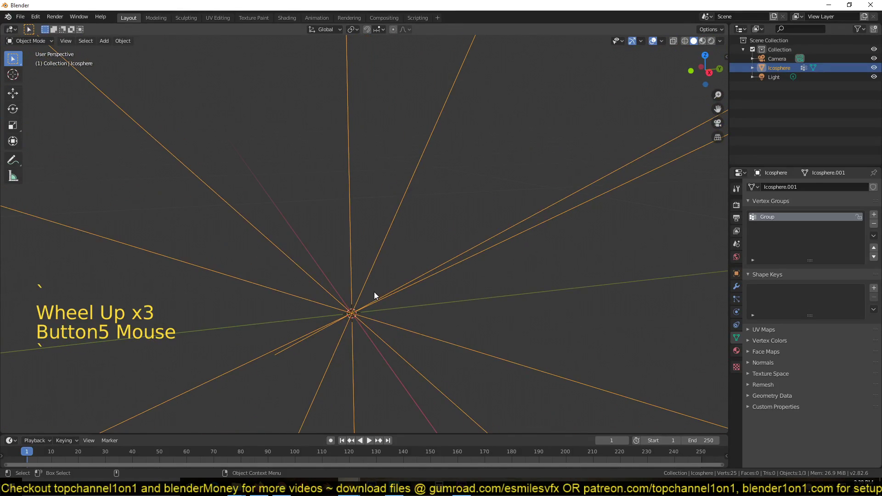
key(Tab)
scroll(394, 301, down, 4)
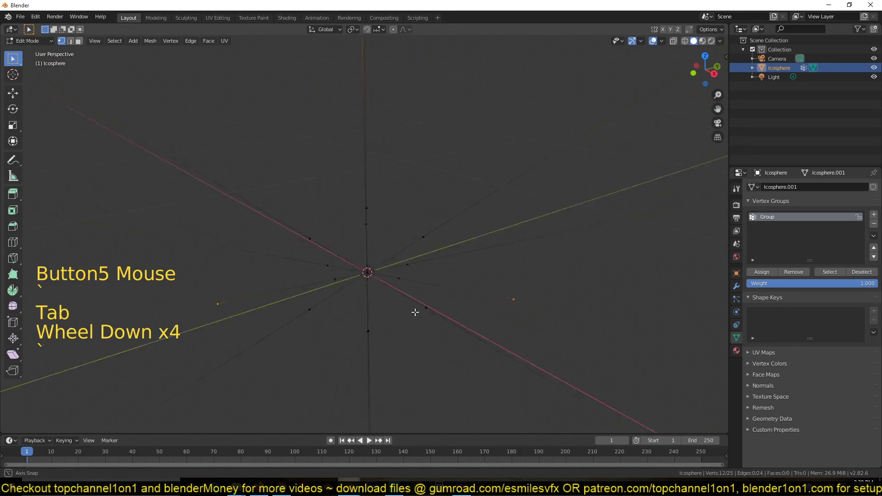
key(grave)
scroll(431, 288, down, 5)
key(alt+a)
key(Tab)
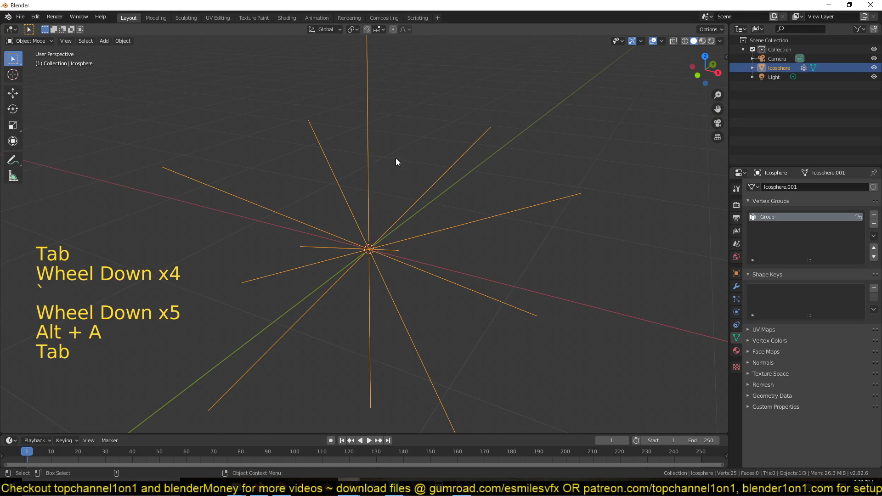
key(grave)
key(grave)
key(grave)
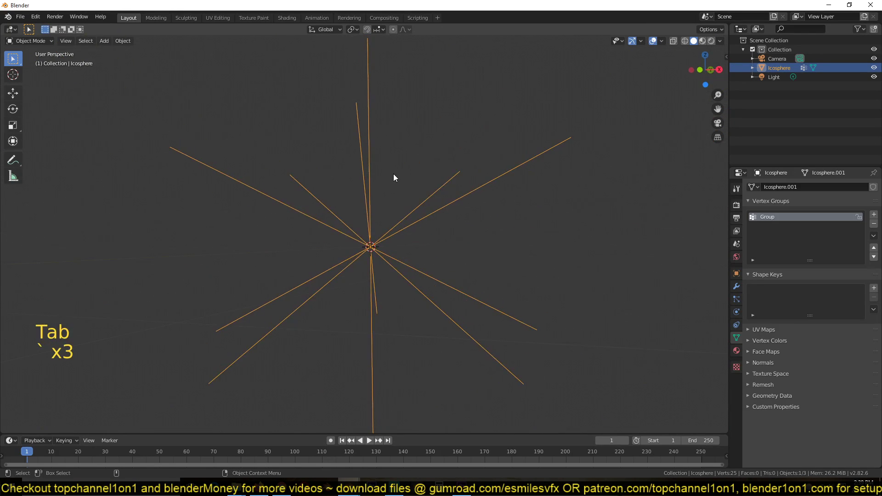
key(grave)
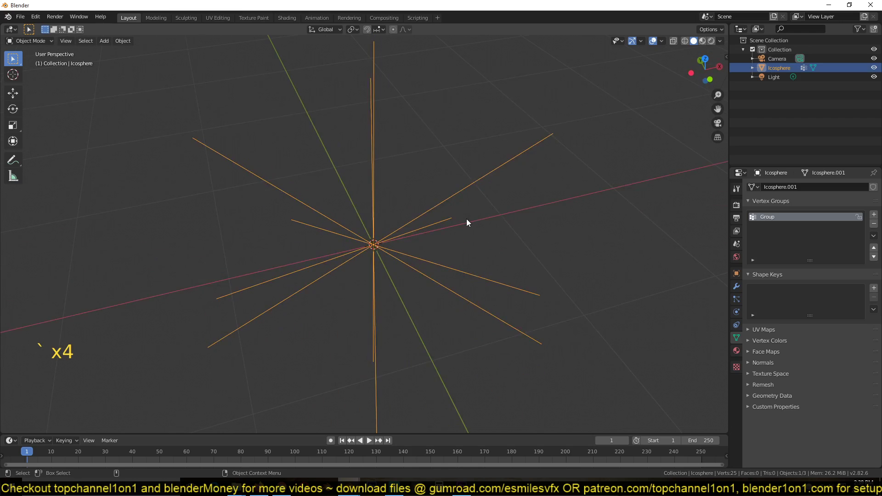
scroll(467, 220, up, 1)
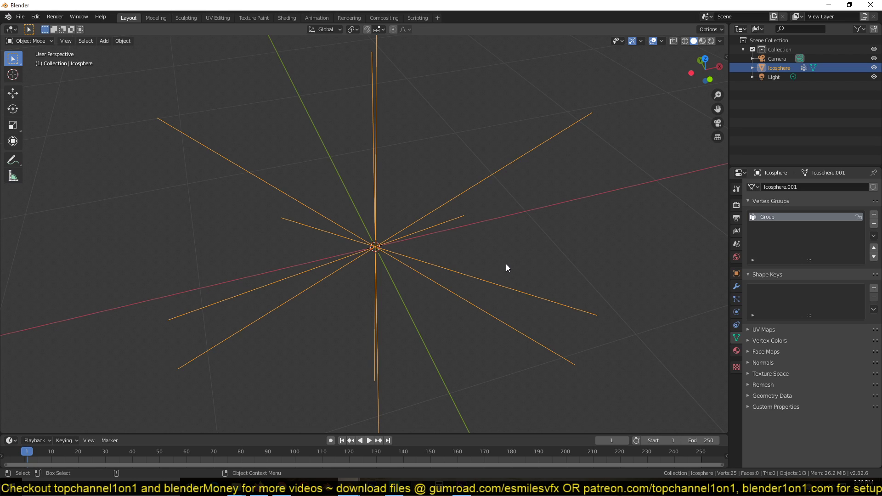
key(grave)
key(Tab)
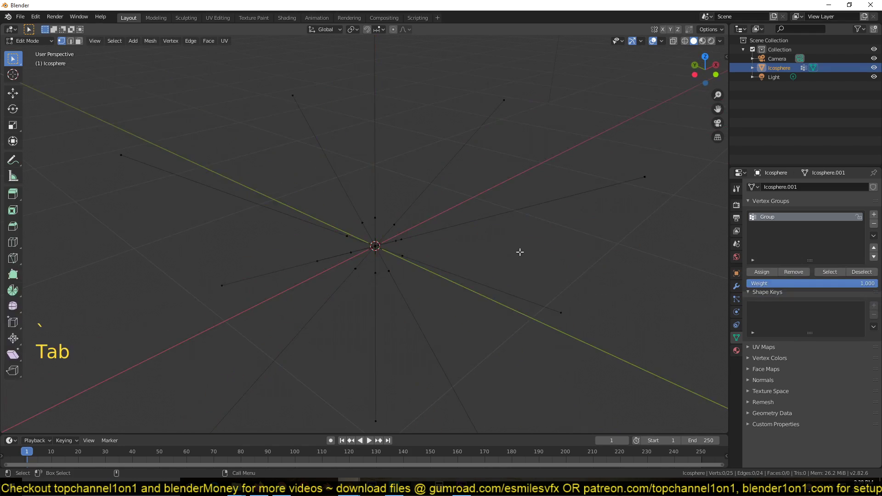
scroll(510, 276, down, 1)
scroll(511, 277, down, 5)
click(461, 223)
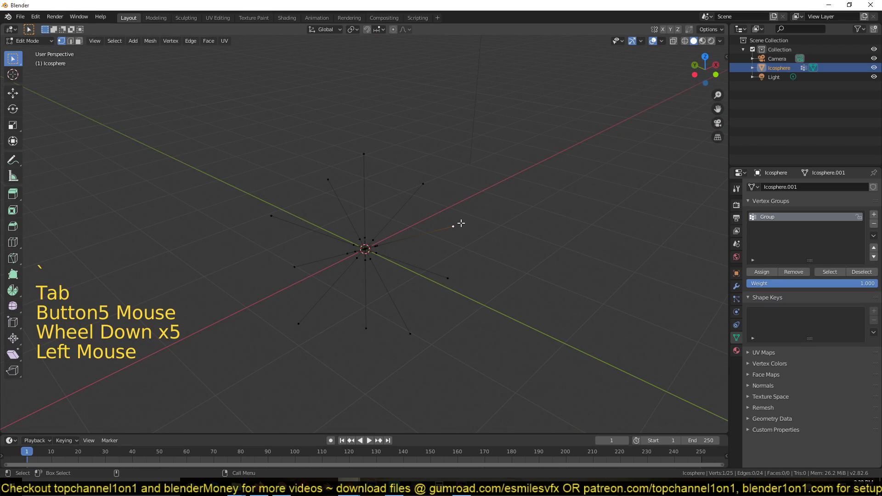
key(Tab)
scroll(393, 269, up, 5)
- Select every vertex except the center one in Edit Mode, subdivide the selected wires four times with one cut each, and return to Object Mode
key(Tab)
click(391, 274)
click(359, 281)
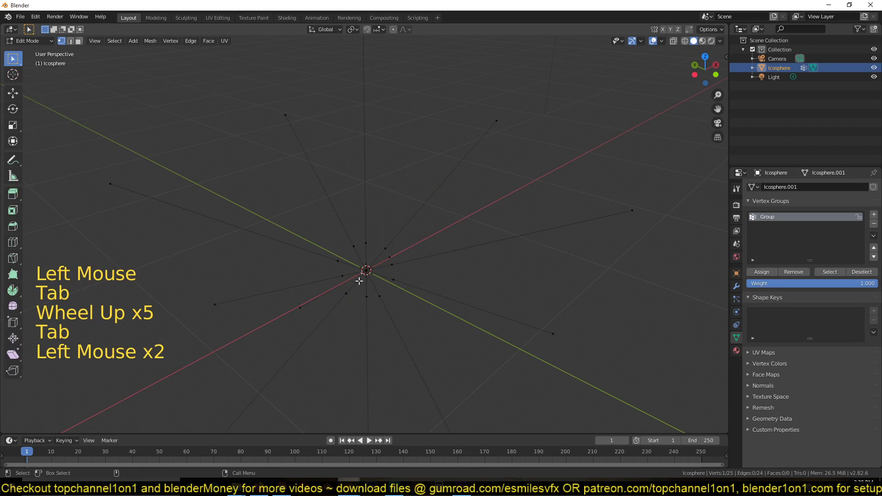
scroll(359, 281, up, 6)
key(alt+a)
scroll(363, 238, down, 1)
key(grave)
click(368, 228)
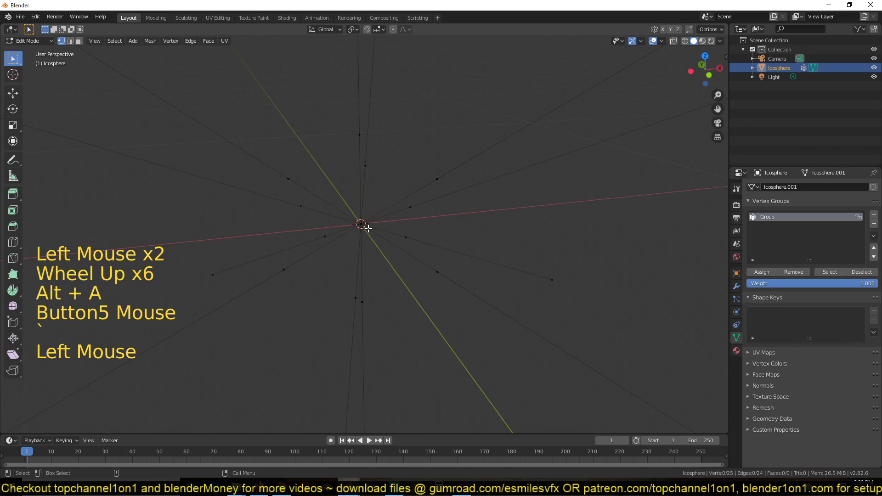
key(ctrl+i)
scroll(366, 227, down, 7)
middle_drag(374, 228, 459, 231)
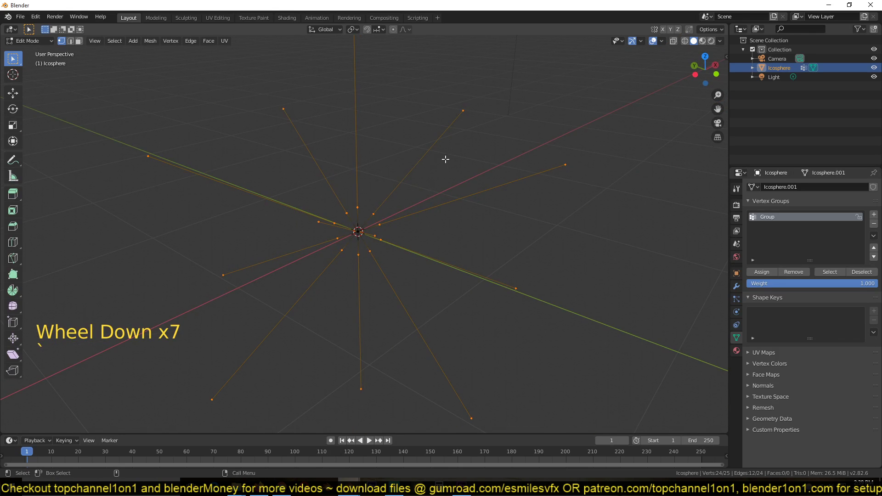
right_click(445, 159)
click(445, 159)
right_click(445, 159)
click(446, 159)
right_click(445, 159)
click(445, 159)
right_click(445, 159)
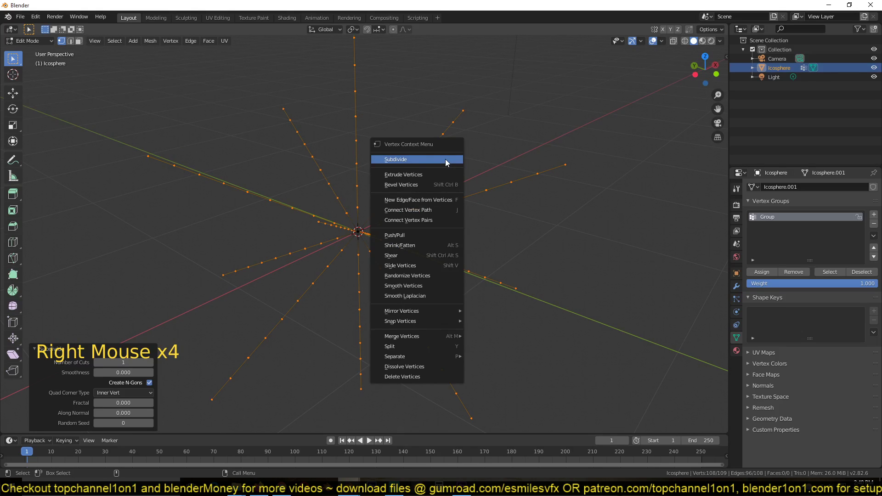
click(446, 159)
middle_drag(473, 184, 479, 216)
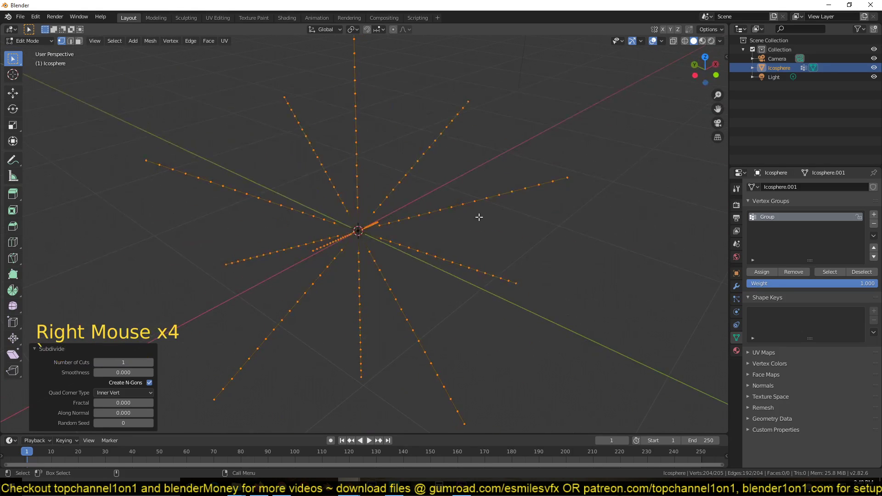
key(Tab)
scroll(462, 192, down, 2)
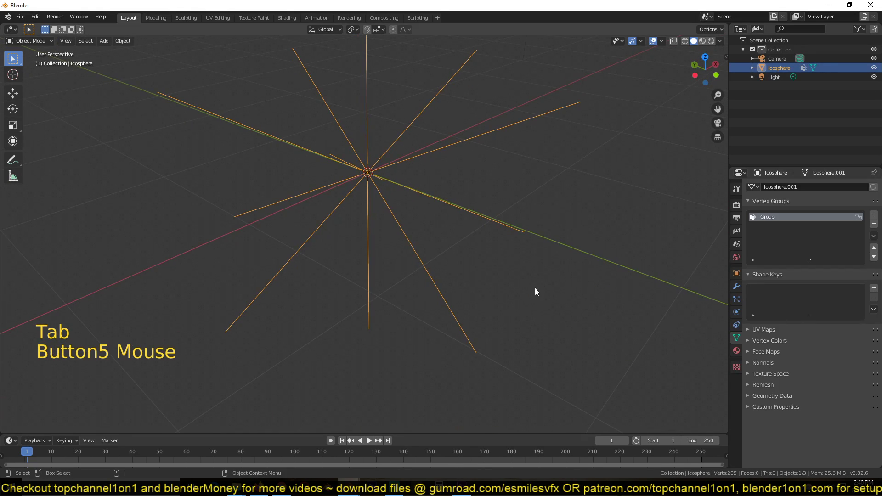
- Enable Cloth physics on the ico sphere and briefly play the simulation before resetting it to frame 1
click(736, 315)
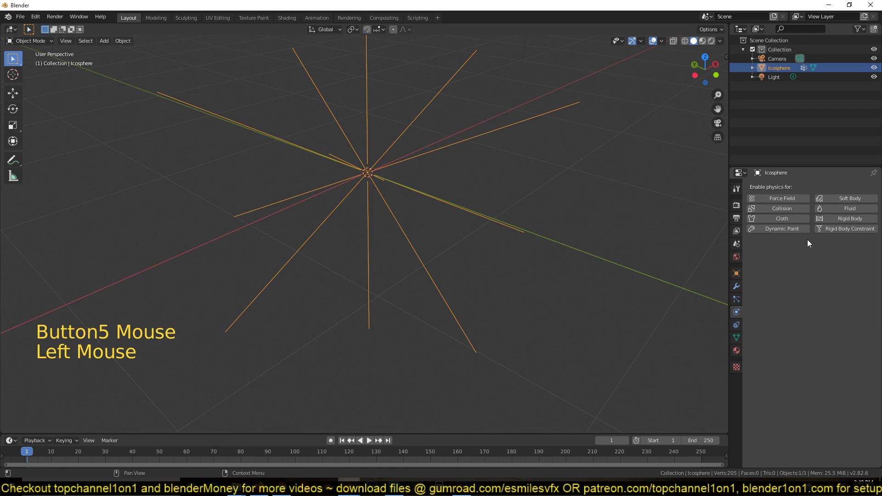
click(794, 219)
scroll(539, 196, down, 2)
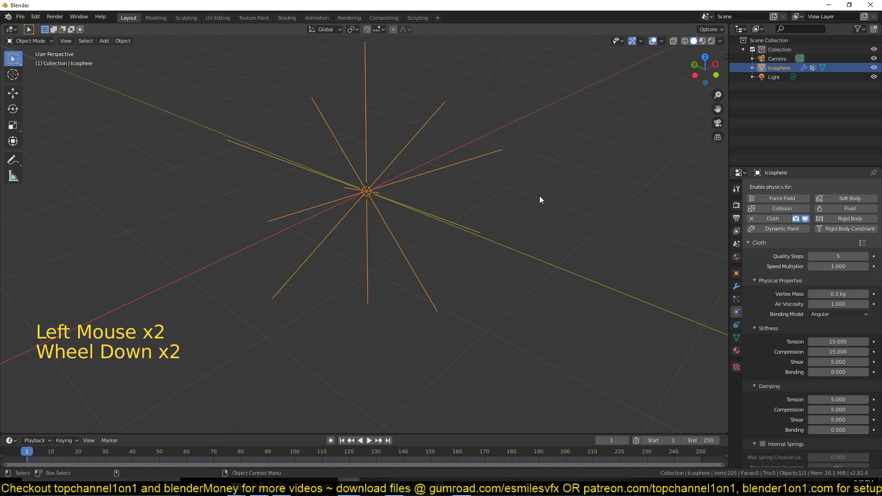
key(space)
key(Escape)
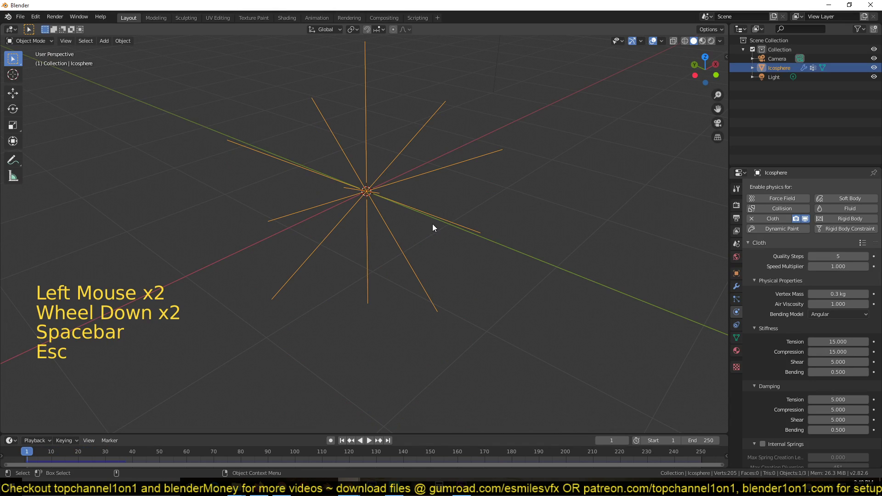
- Set the cloth's Pin Group to the vertex group named Group in the Shape settings
scroll(441, 270, up, 9)
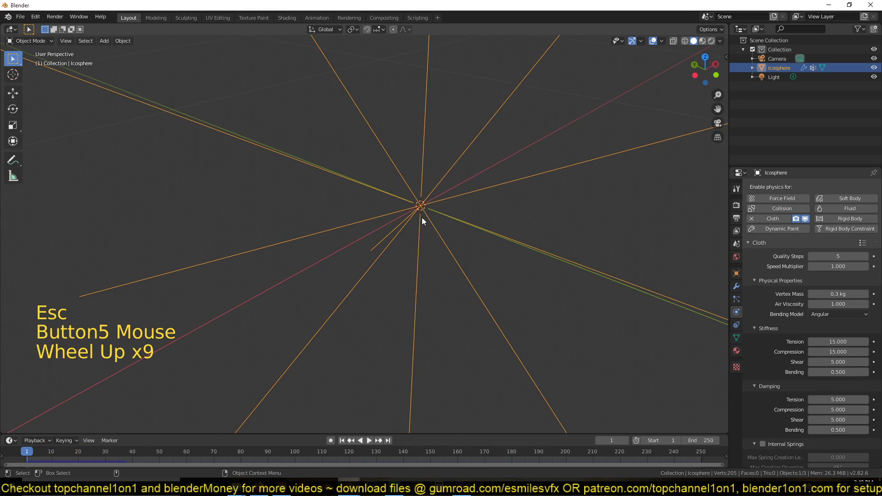
scroll(769, 344, down, 10)
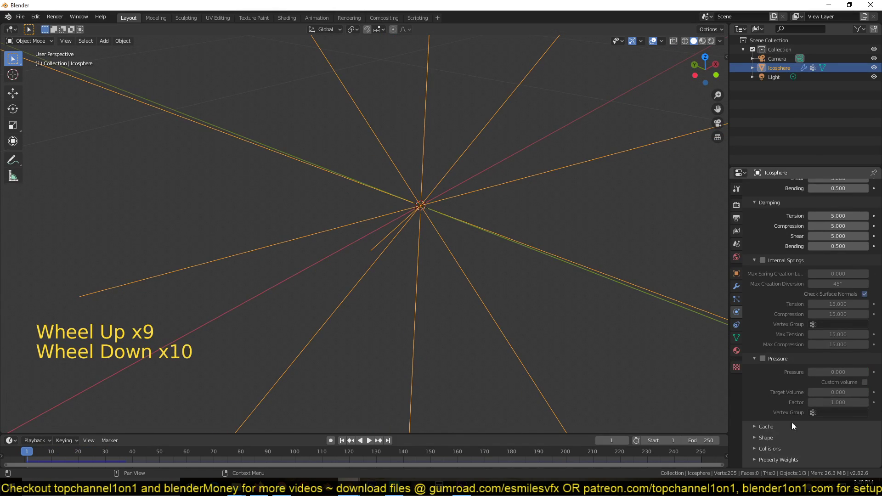
scroll(773, 303, up, 6)
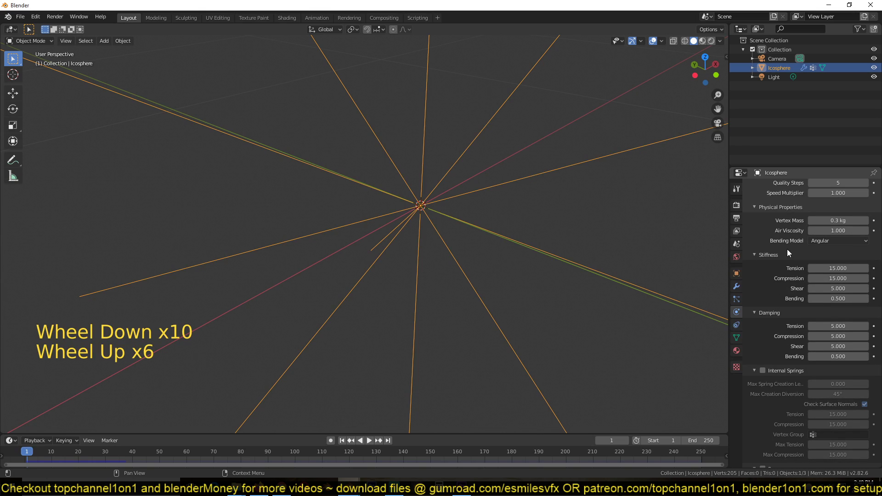
scroll(806, 276, up, 5)
scroll(806, 275, down, 6)
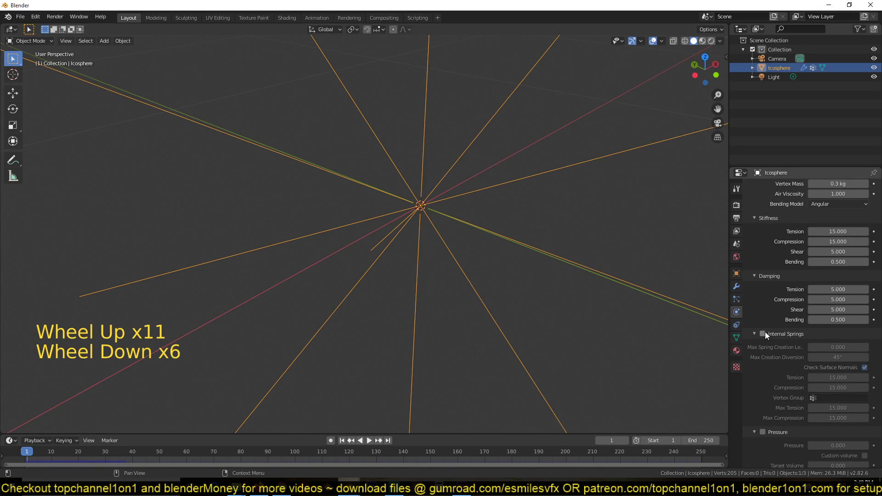
scroll(768, 340, down, 9)
click(777, 431)
scroll(804, 404, down, 7)
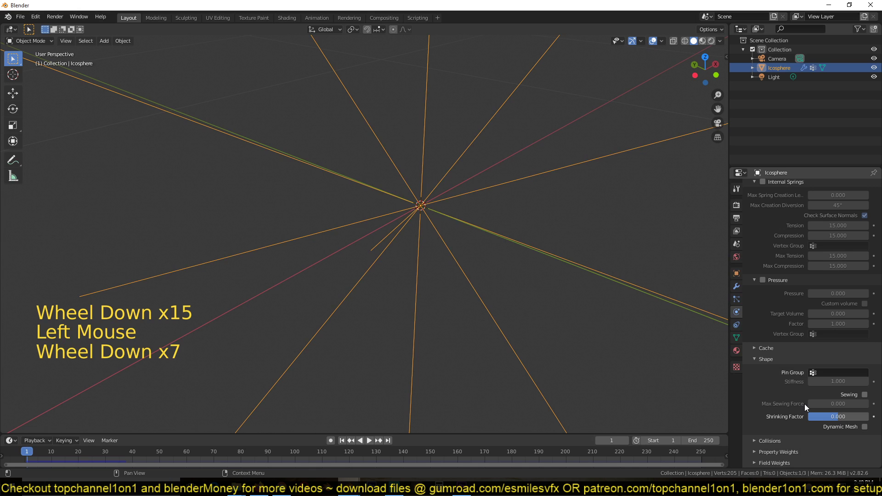
click(836, 372)
click(818, 387)
- Play the cloth simulation to check how the pinned wires fall, and reset it to frame 1
scroll(522, 258, down, 5)
key(grave)
key(space)
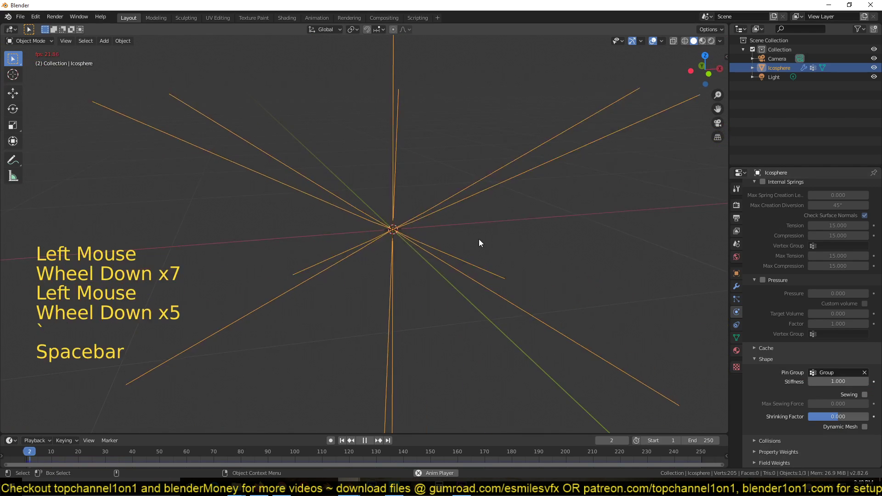
scroll(479, 240, down, 3)
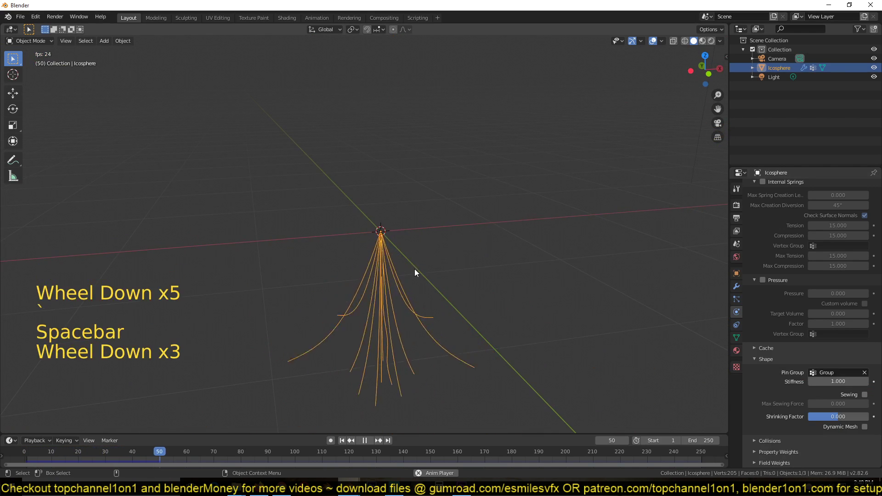
key(Escape)
middle_drag(396, 254, 371, 238)
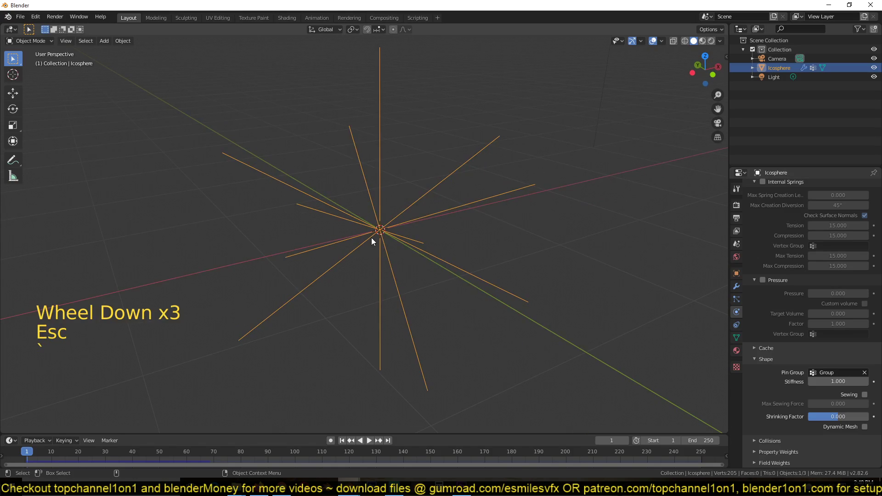
key(grave)
- Set the Gravity field weight of the wire mesh's cloth simulation to 0 and briefly play the animation
scroll(801, 432, down, 15)
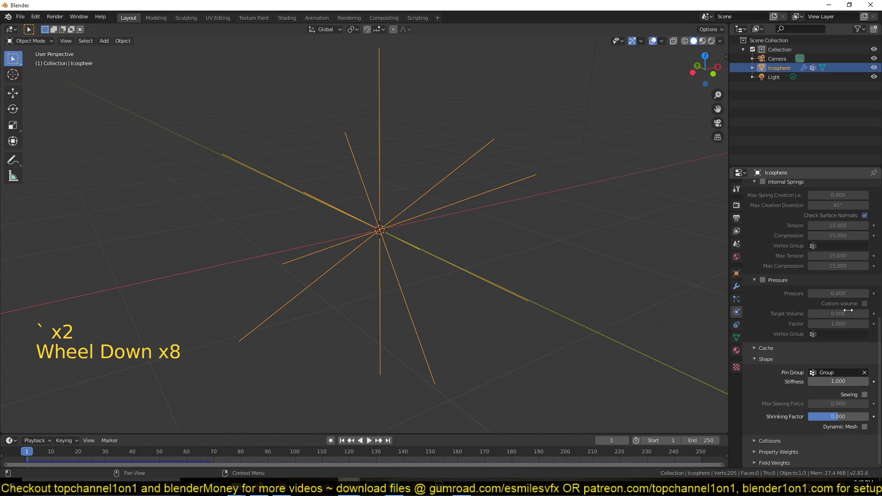
click(783, 453)
scroll(783, 441, down, 6)
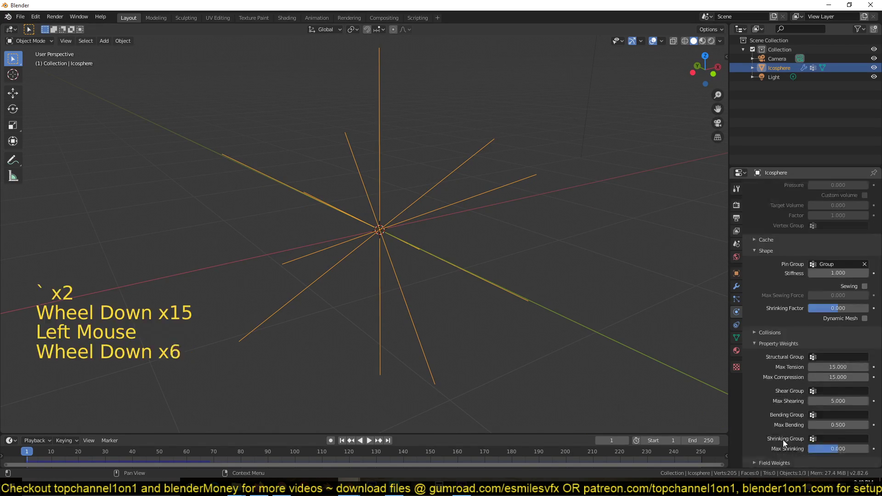
click(790, 457)
click(791, 459)
scroll(799, 424, down, 7)
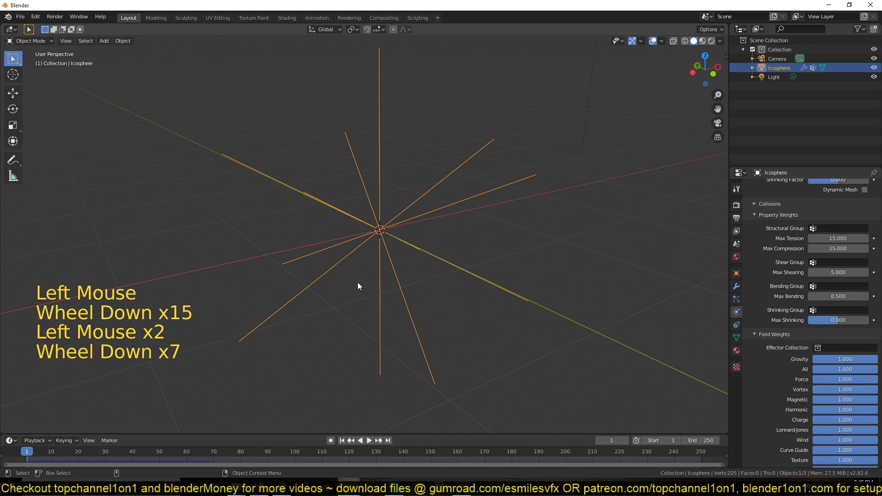
drag(875, 359, 811, 359)
key(space)
key(Escape)
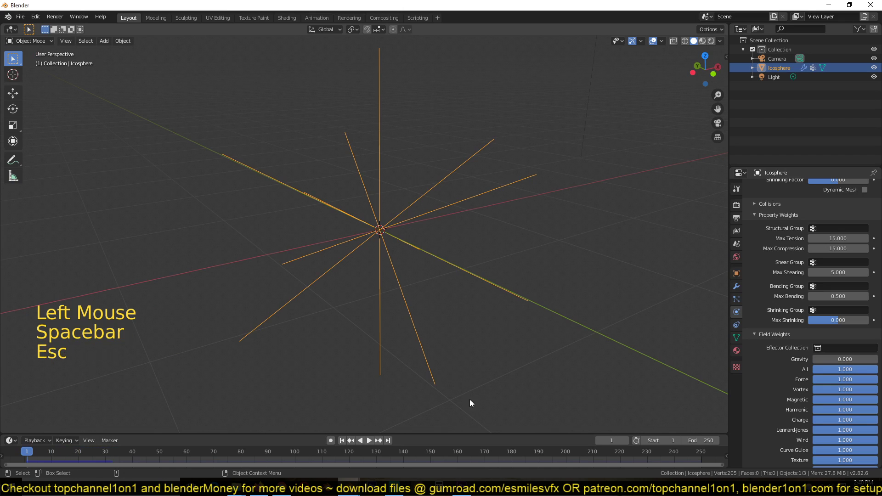
- Set the animation's end frame to 100 and play the simulation to check the wires without gravity
double_click(703, 440)
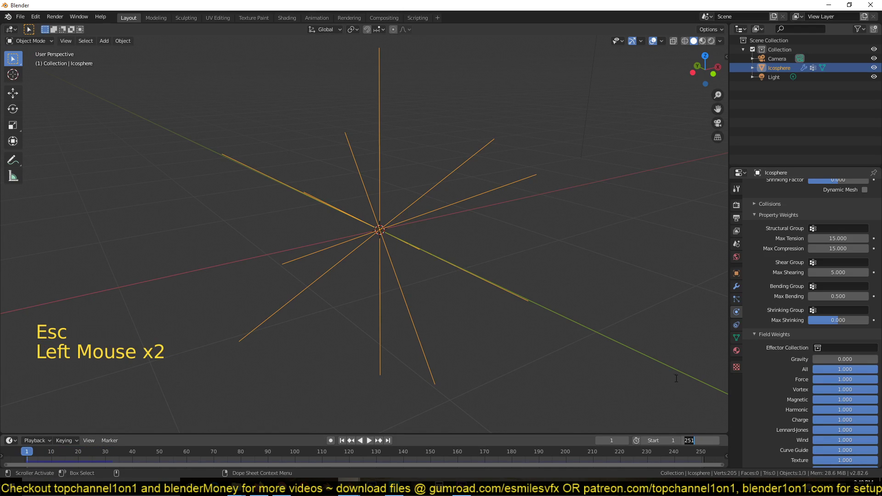
text(100)
shift+right_click(387, 456)
key(space)
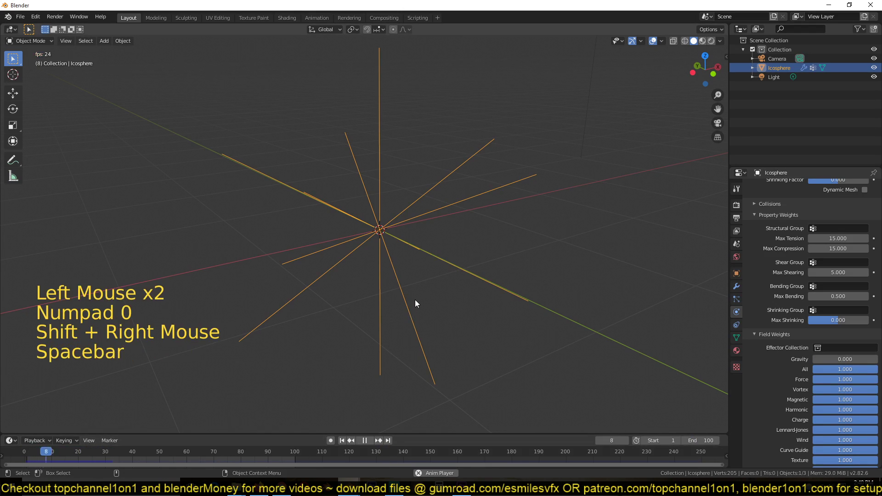
key(Escape)
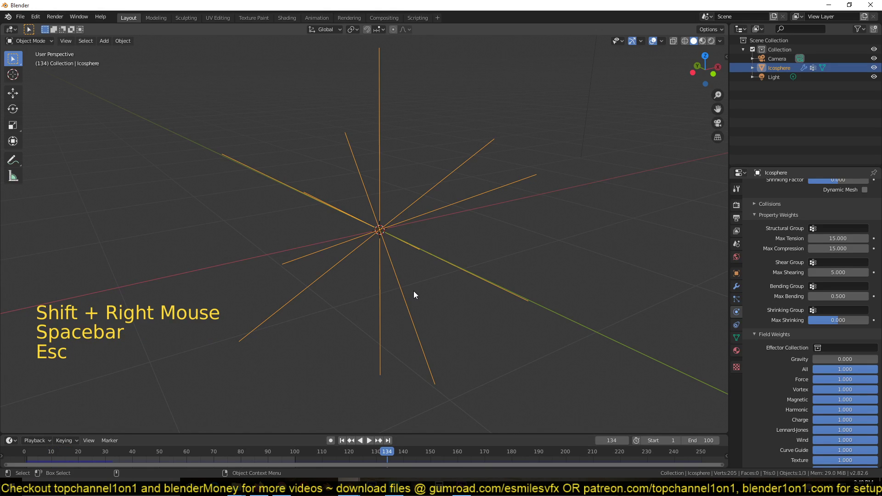
- Add a Turbulence force field, move it about 1.19 m in X and -1.35 m in Y, and play the simulation
middle_drag(414, 292, 419, 257)
key(Escape)
key(grave)
key(grave)
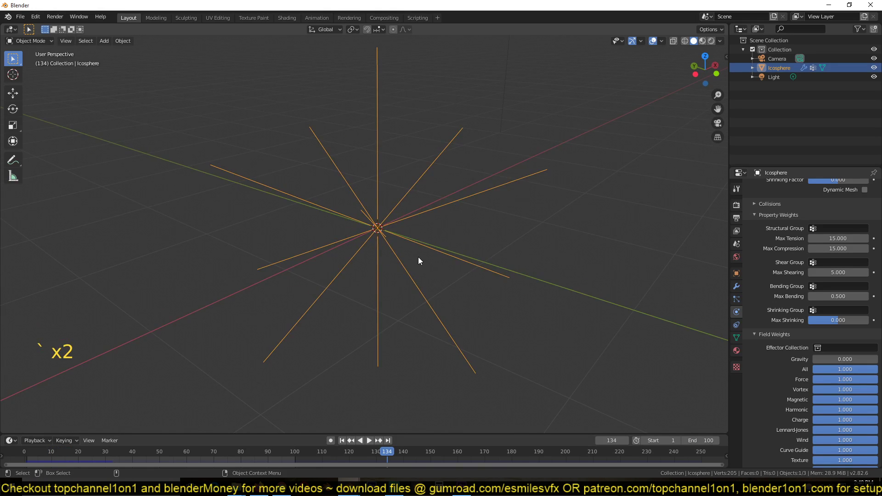
key(shift+a)
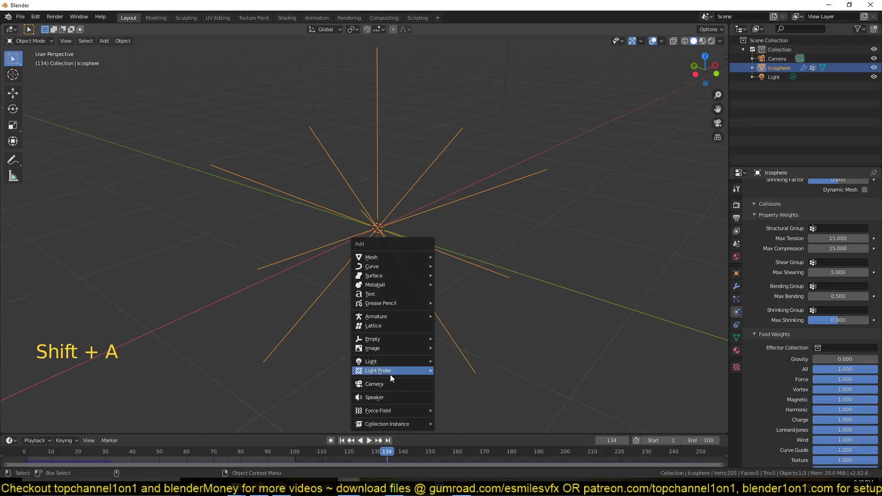
mouse_move(401, 412)
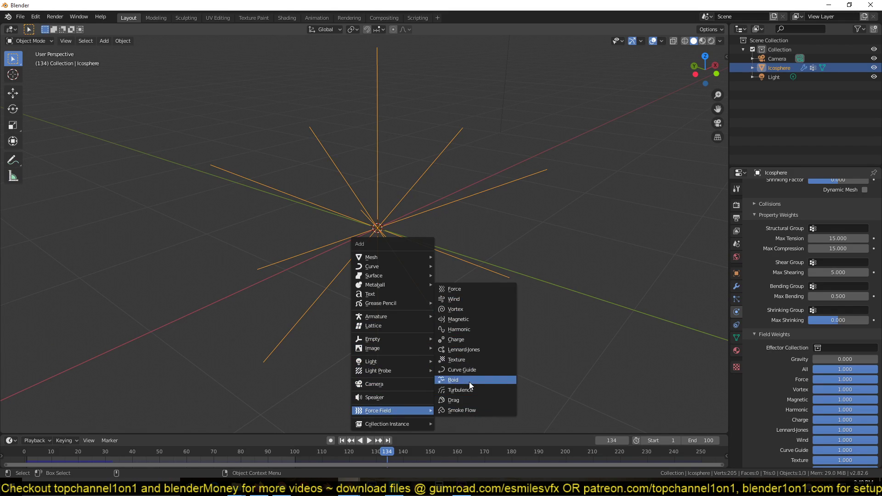
click(470, 394)
key(g)
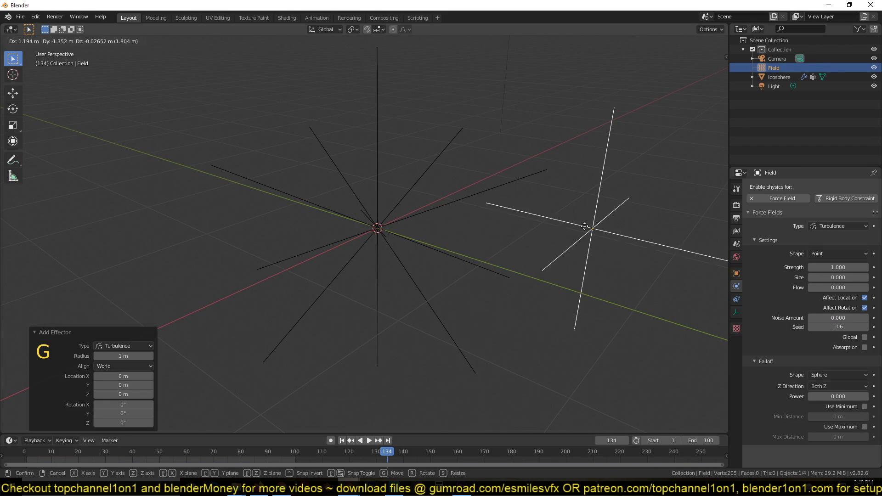
click(584, 227)
key(space)
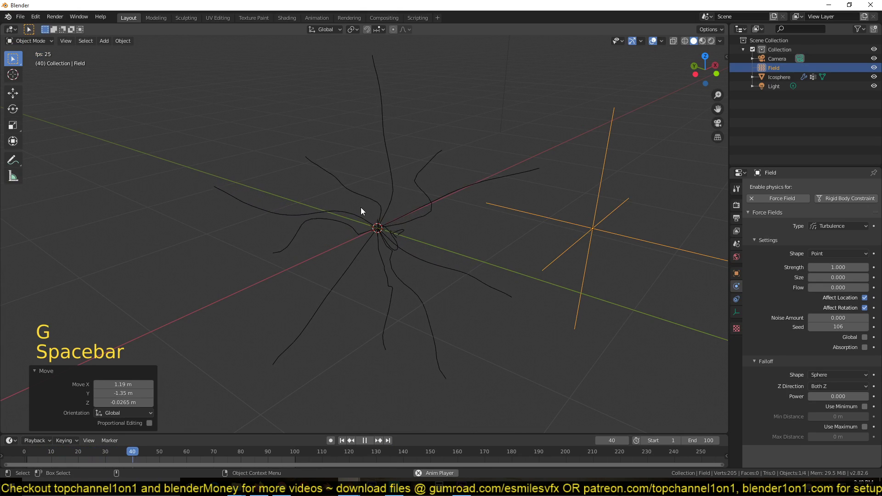
key(Escape)
- Place the 3D cursor beyond the turbulence field, add an ico sphere there, and scale it down to about 0.196
click(379, 227)
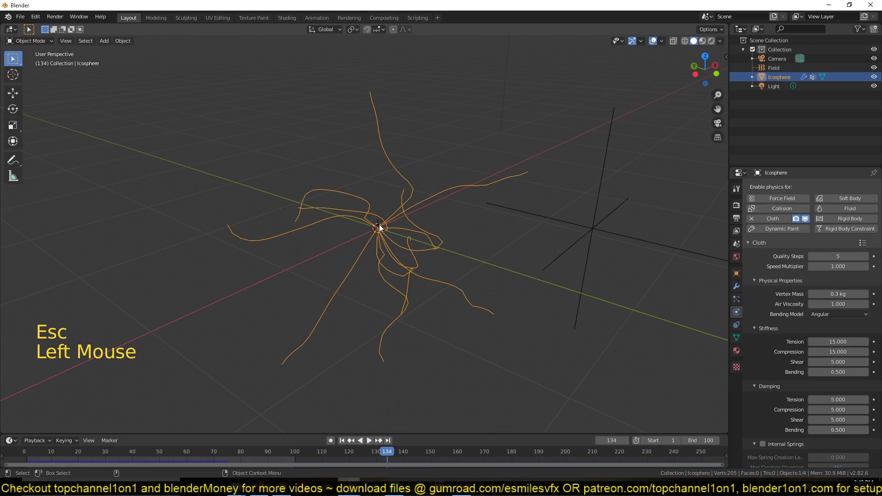
scroll(433, 203, up, 3)
scroll(422, 221, down, 1)
scroll(405, 219, down, 4)
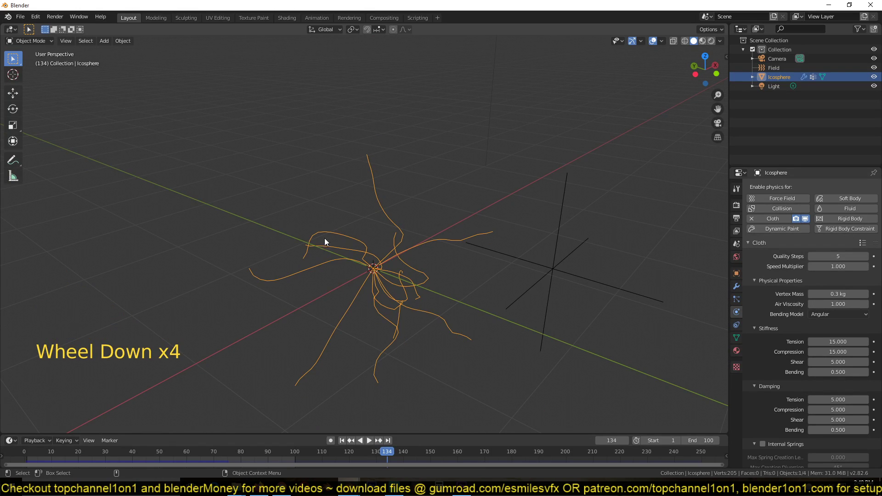
scroll(461, 222, down, 2)
shift+right_click(556, 290)
key(shift+a)
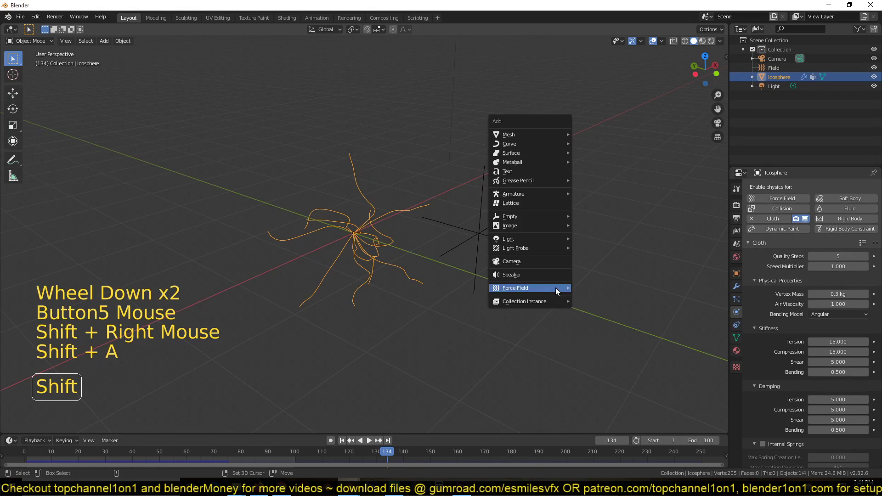
mouse_move(548, 133)
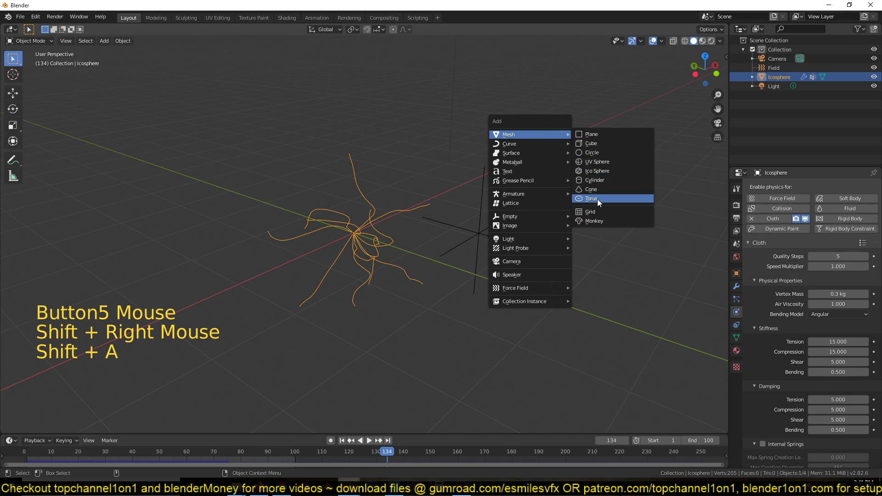
click(594, 174)
key(s)
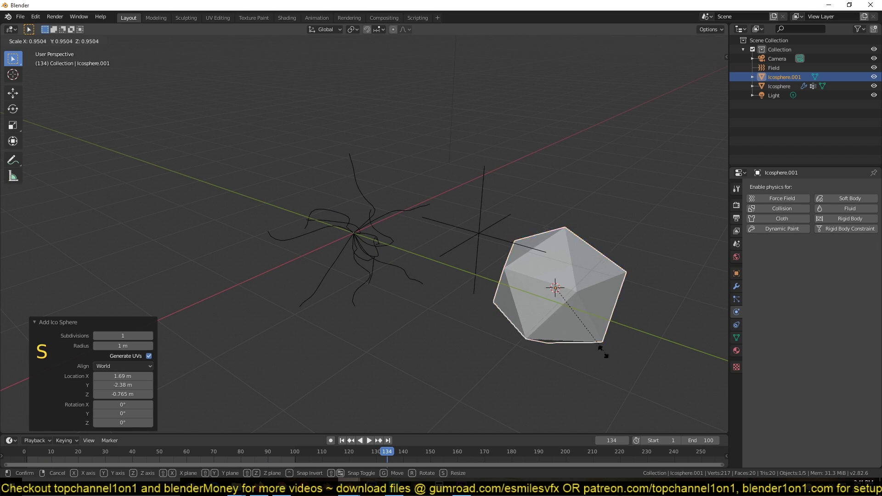
click(567, 296)
scroll(330, 230, up, 3)
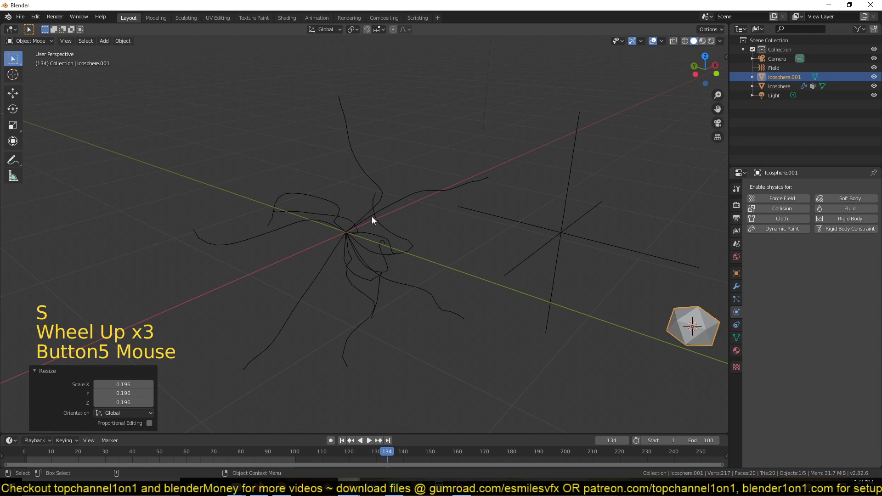
- Apply smooth shading to the small ico sphere and deselect it
click(345, 232)
scroll(657, 352, down, 1)
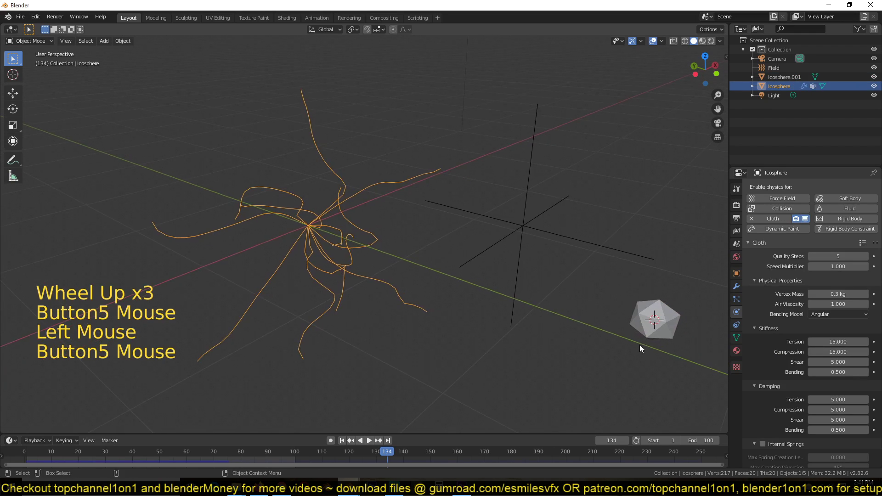
click(652, 317)
right_click(659, 319)
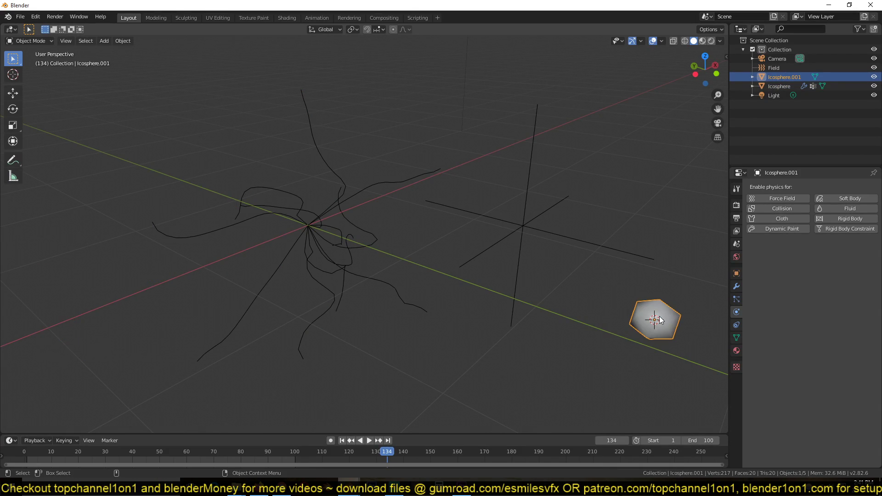
click(547, 291)
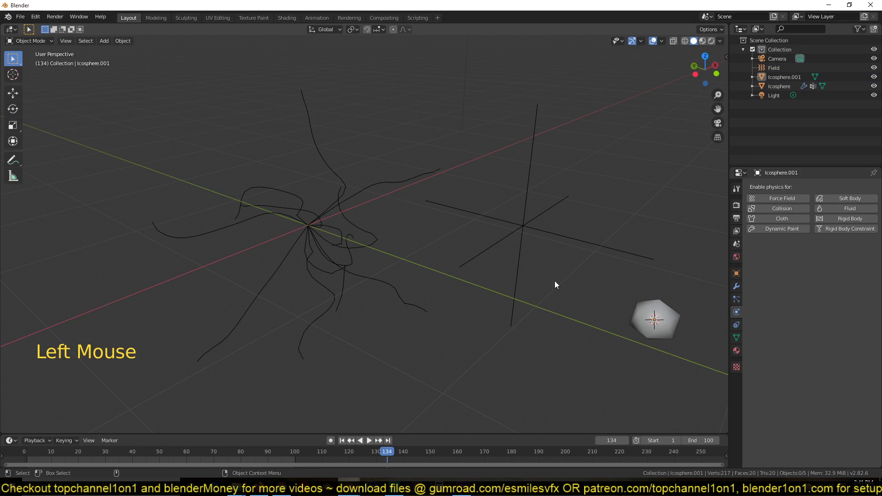
- Return the timeline to frame 0 and move the wire mesh up about 0.49 m along the Z axis
click(354, 239)
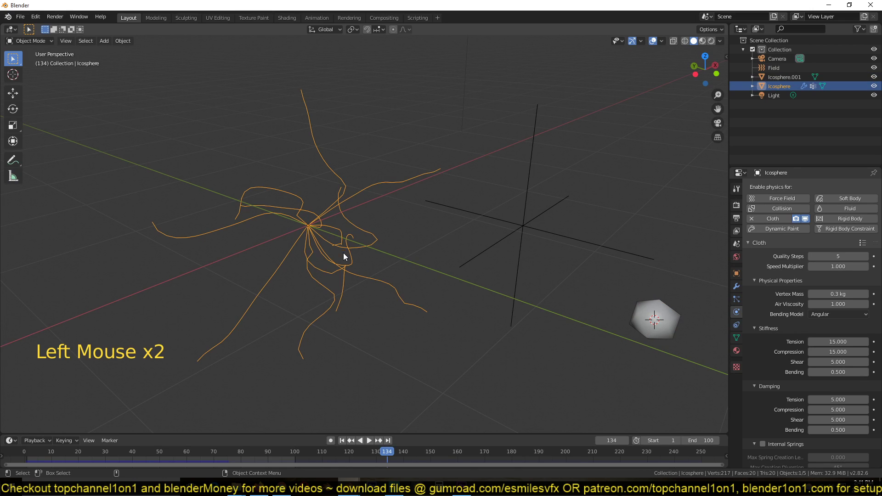
shift+right_click(24, 453)
middle_drag(284, 201, 410, 230)
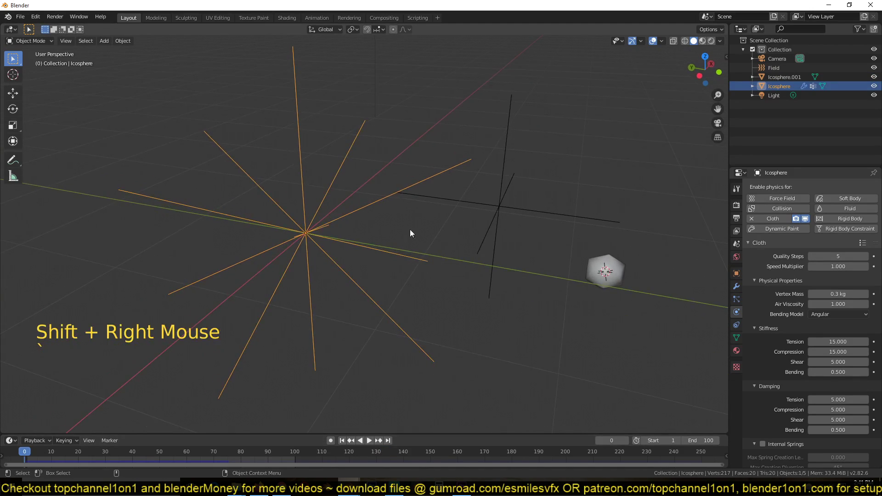
click(736, 299)
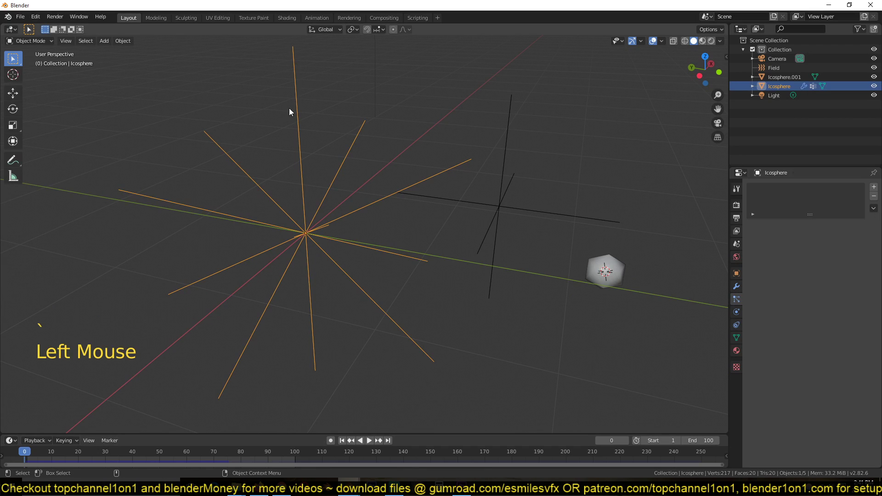
key(g)
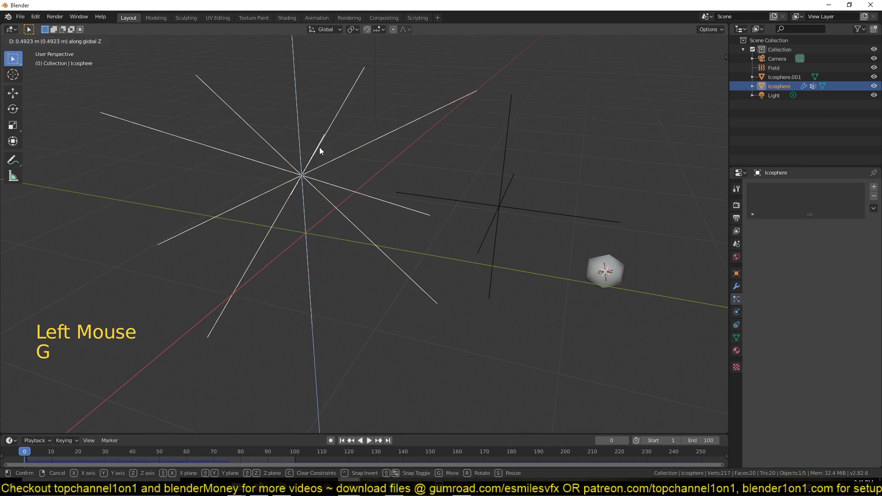
click(319, 147)
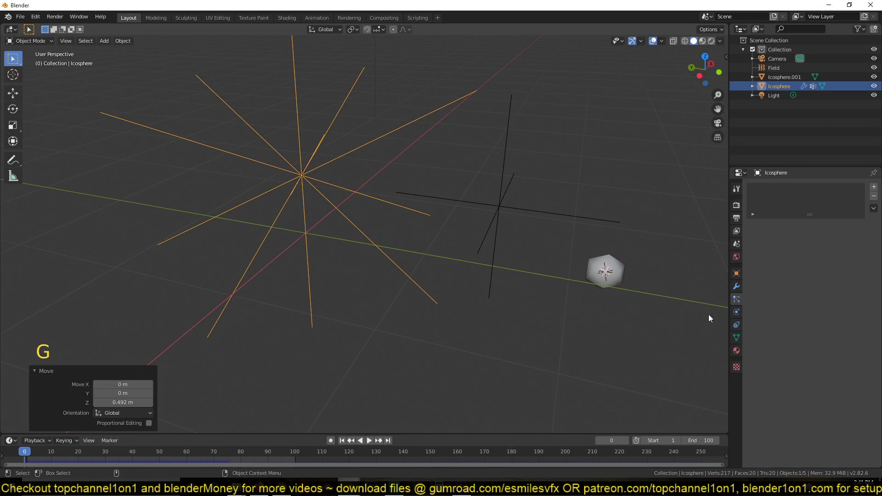
- Add an emitter particle system to the wire mesh and play the animation to preview the emission
click(874, 187)
key(space)
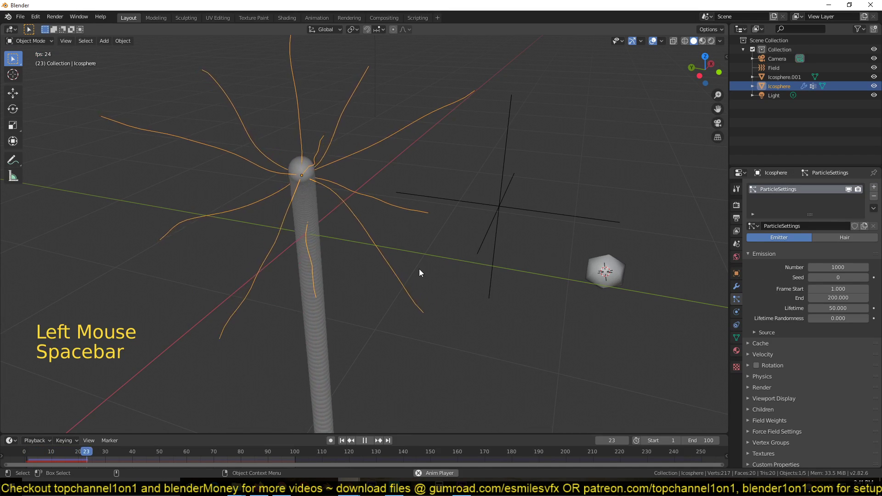
key(Escape)
key(space)
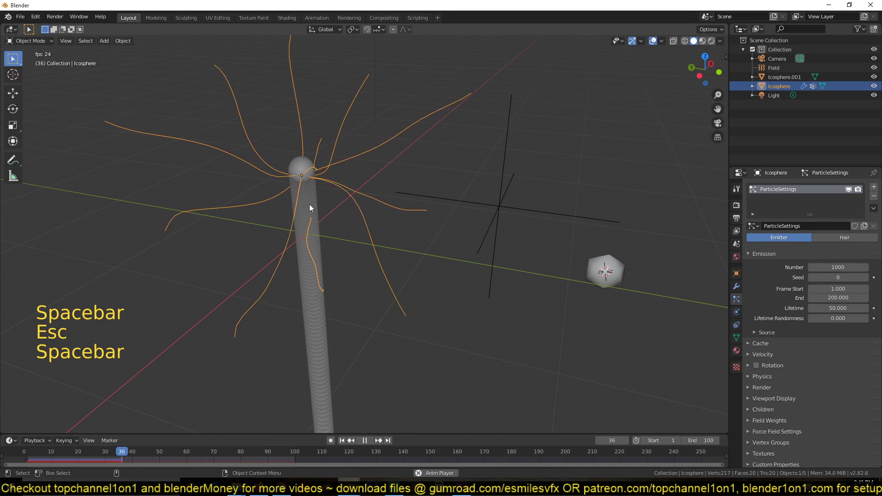
key(Escape)
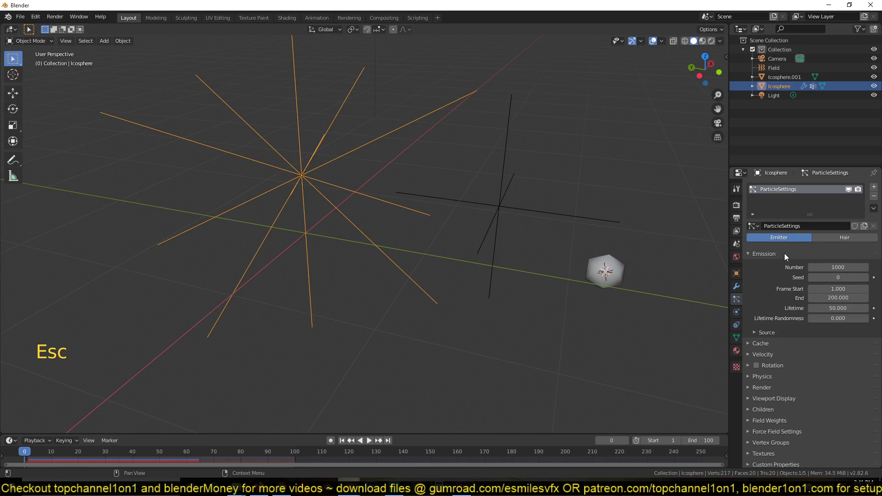
- Set the particle source to emit from Verts and play the animation to check the particles along the wires
click(756, 333)
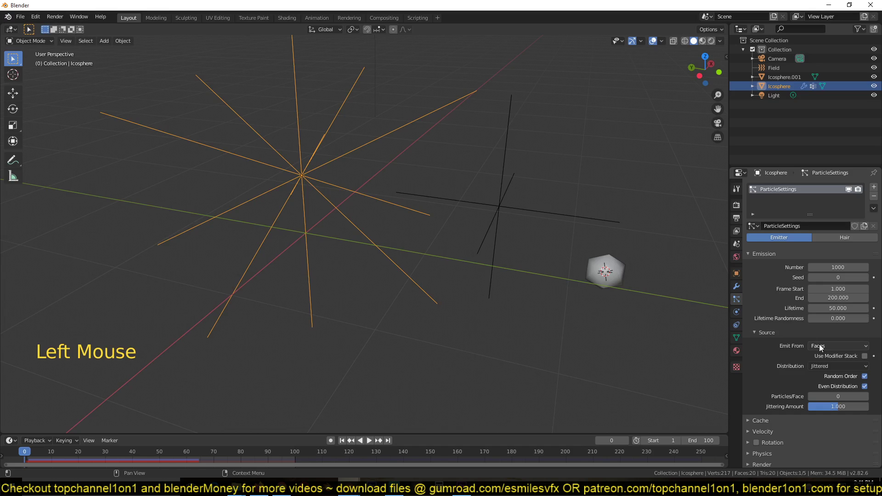
scroll(304, 178, down, 1)
key(Tab)
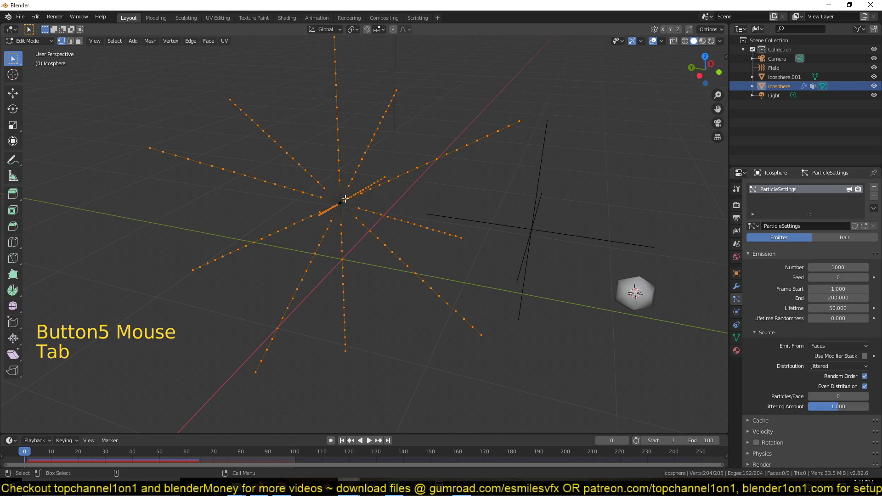
key(Tab)
click(825, 347)
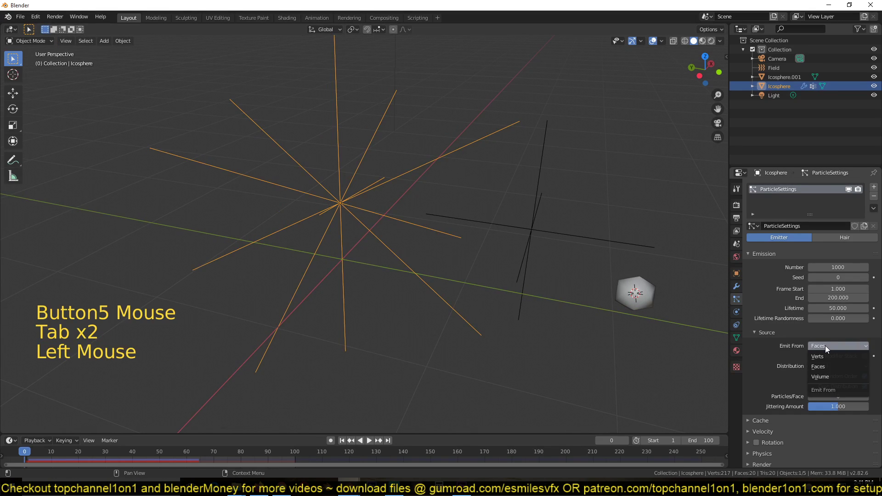
click(820, 357)
key(space)
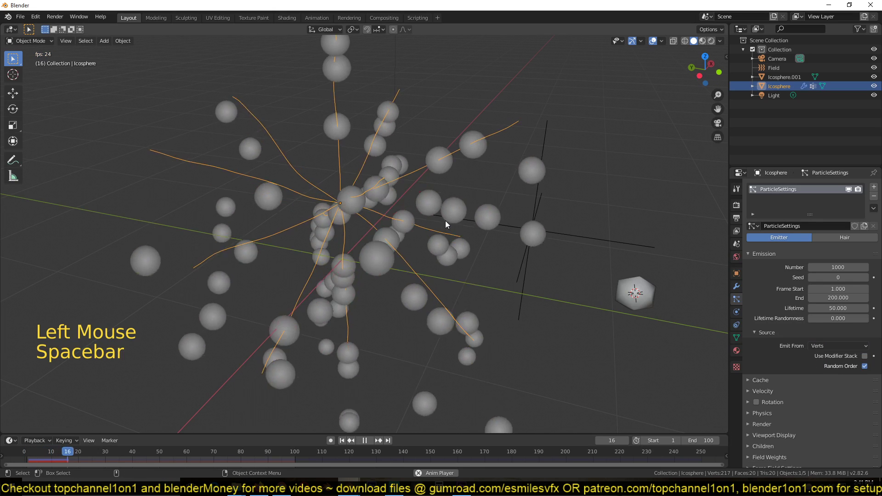
key(Escape)
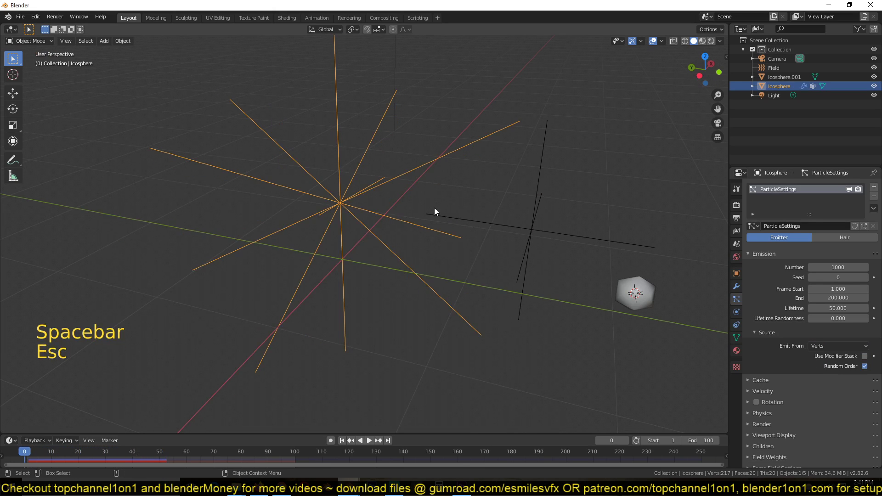
middle_drag(439, 205, 461, 185)
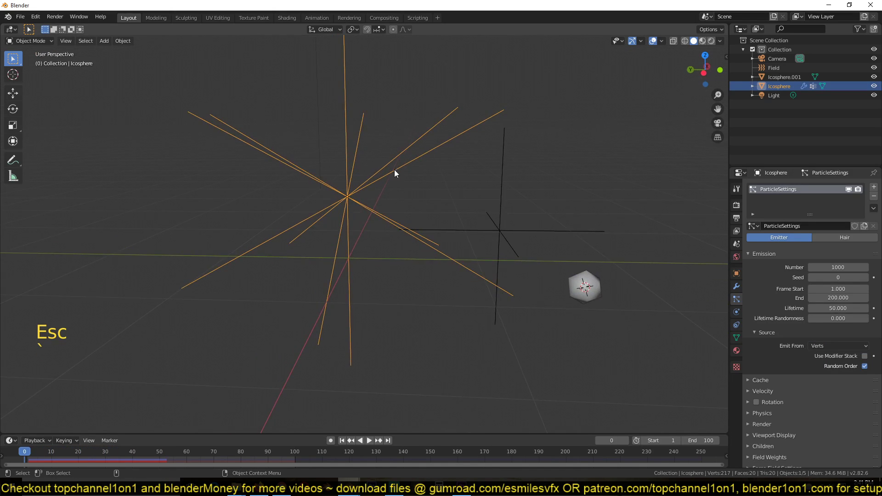
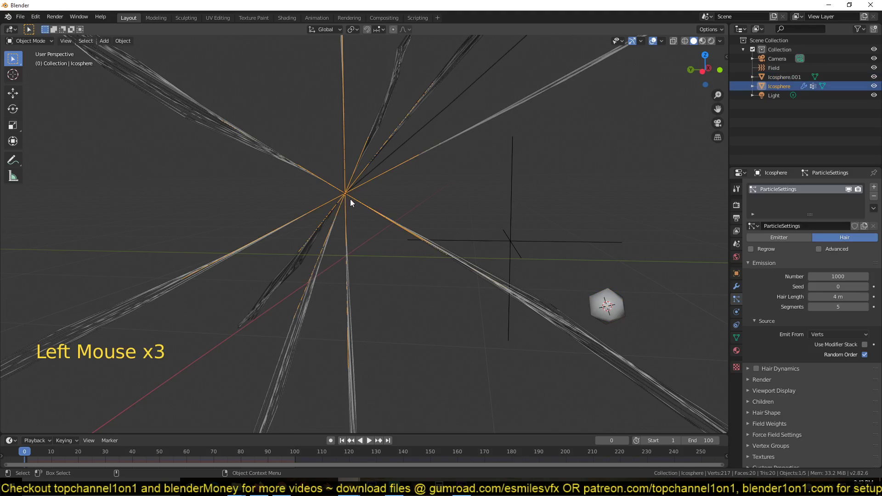
- Play the animation briefly to preview the hair strands growing from the wire mesh's vertices
scroll(406, 219, down, 2)
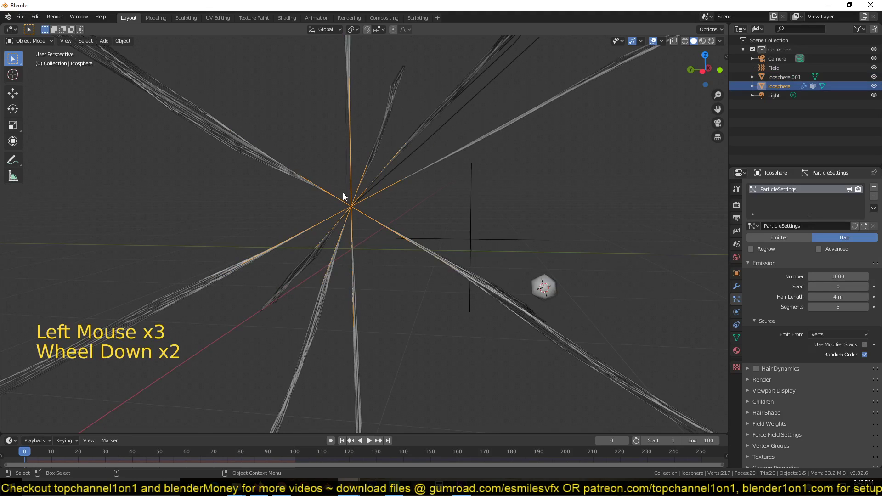
key(space)
key(Escape)
scroll(398, 247, down, 4)
key(Tab)
key(grave)
scroll(409, 232, up, 4)
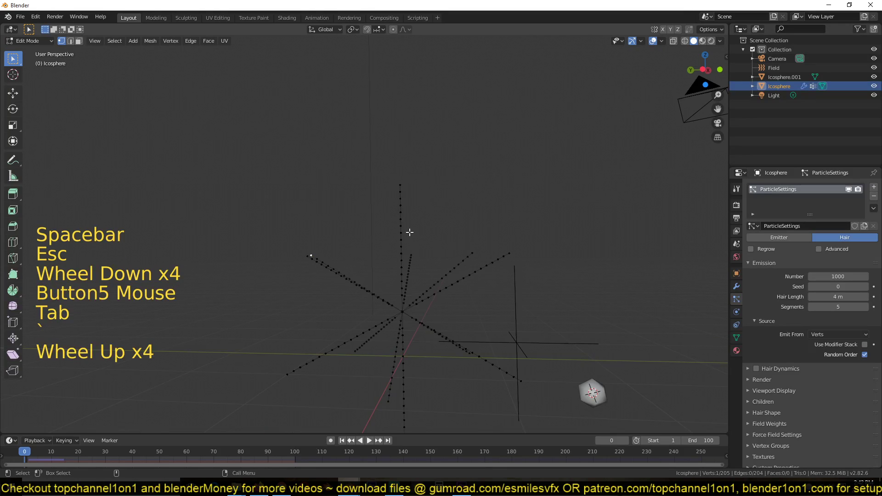
click(597, 398)
key(Tab)
triple_click(595, 397)
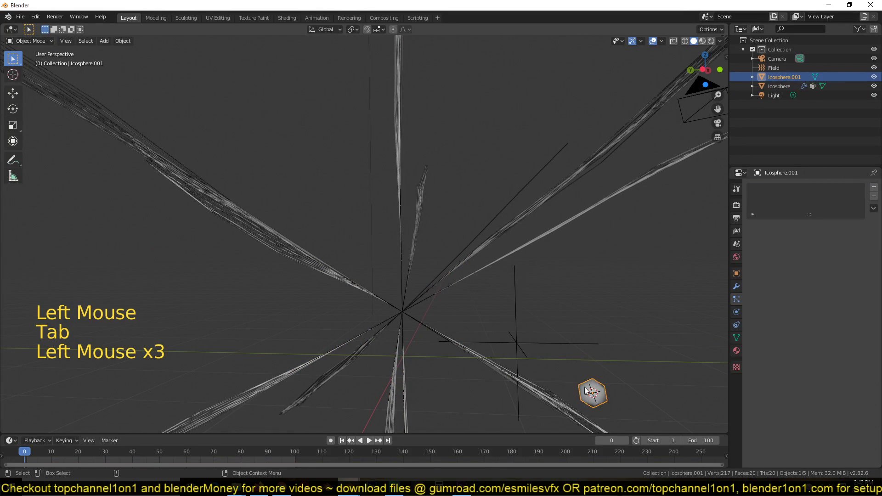
key(Tab)
click(396, 170)
key(Tab)
key(Tab)
click(404, 200)
key(Tab)
click(398, 209)
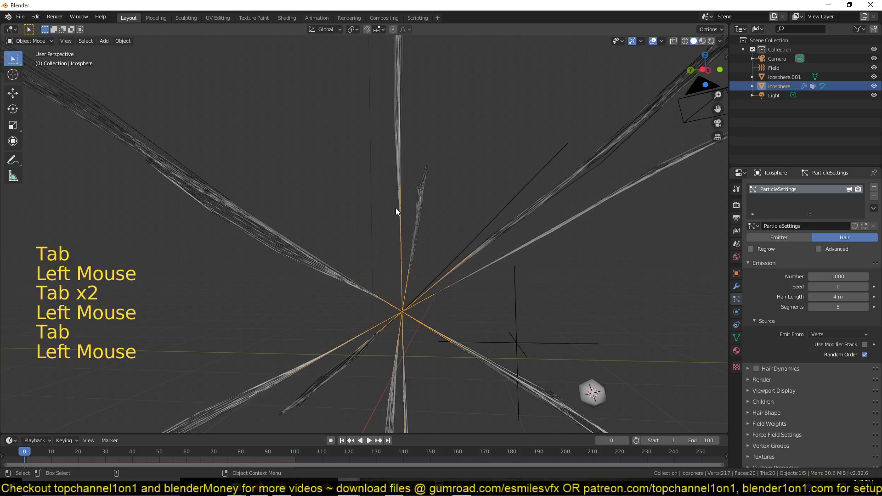
- Enter Edit Mode on the wire mesh and try selecting the wires' tip vertices one by one
key(Tab)
click(400, 185)
shift+click(312, 254)
middle_drag(315, 246, 292, 254)
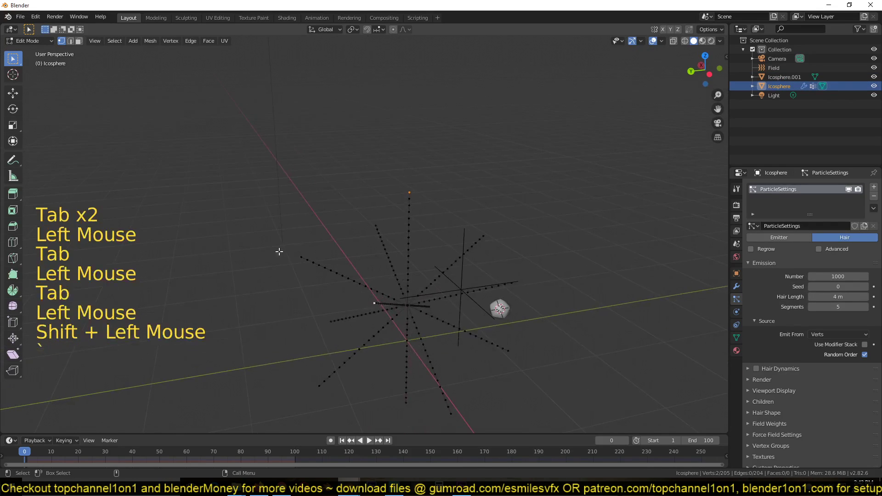
click(471, 258)
click(505, 238)
middle_drag(504, 238, 435, 241)
- Clear the vertex selection and select only the vertex at the centre where all wires meet
key(a)
scroll(437, 241, up, 1)
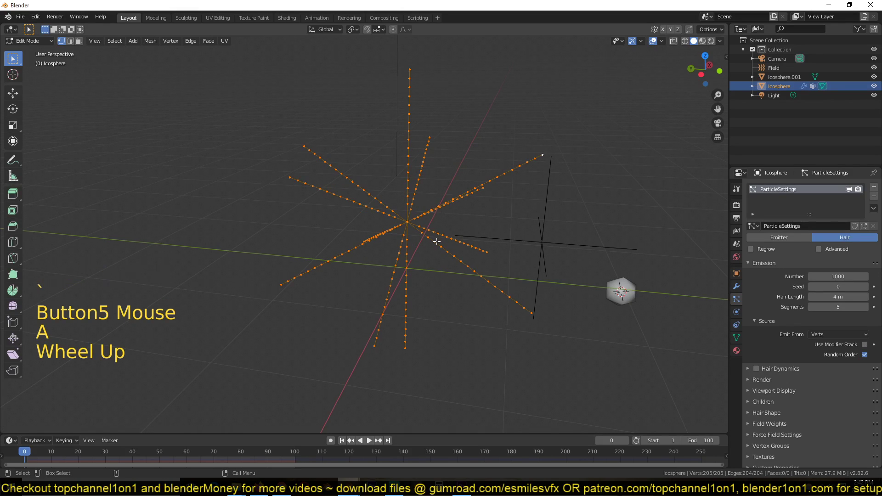
key(alt+a)
scroll(454, 230, up, 5)
click(473, 204)
scroll(485, 211, down, 2)
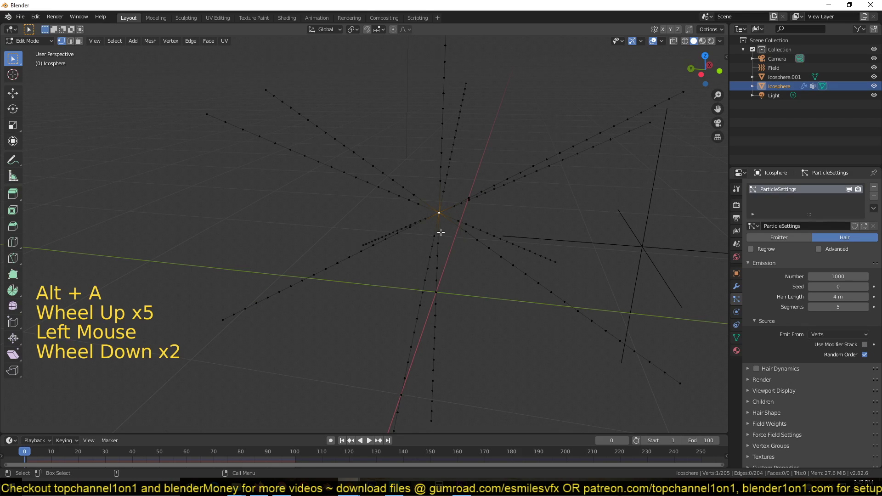
- Grow the selection from the centre until only the outermost vertices are left out, and invert it to select the wire tips
key(ctrl+KP_Add)
key(ctrl+KP_Add)
key(ctrl+KP_Add)
key(ctrl+KP_Add)
key(ctrl+KP_Add)
key(ctrl+KP_Add)
key(ctrl+KP_Add)
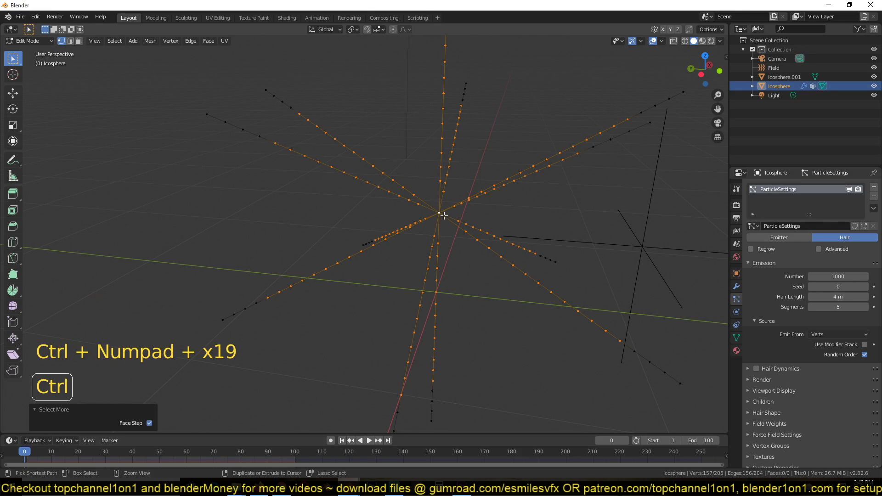
key(ctrl+KP_Add)
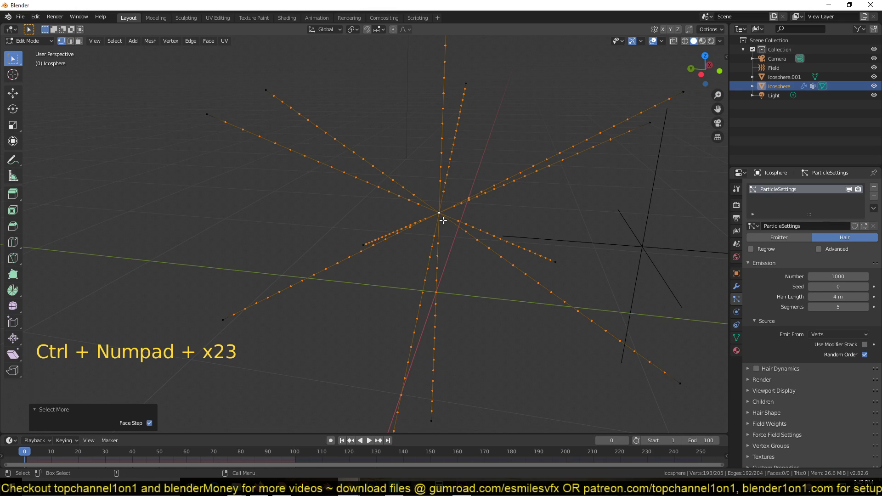
scroll(443, 216, down, 2)
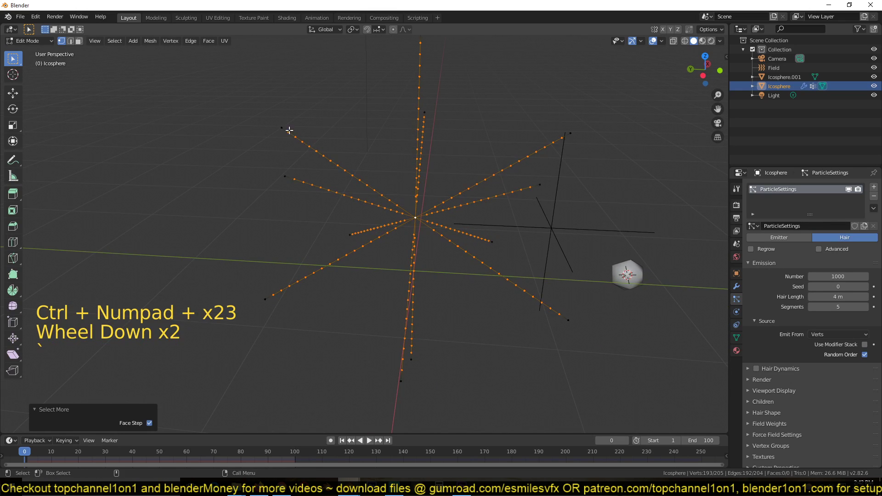
key(ctrl+i)
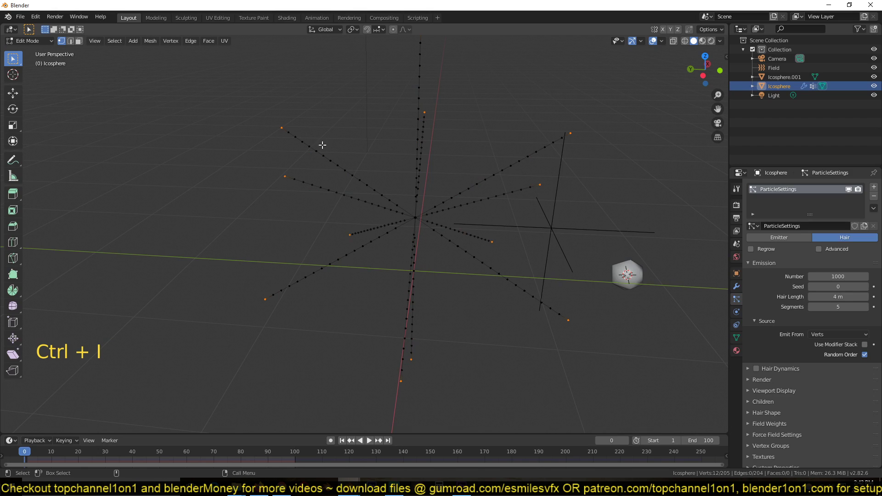
- Add a new vertex group to the wire mesh, assign the selected tip vertices to it, and return to Object Mode
middle_drag(340, 157, 458, 197)
click(737, 338)
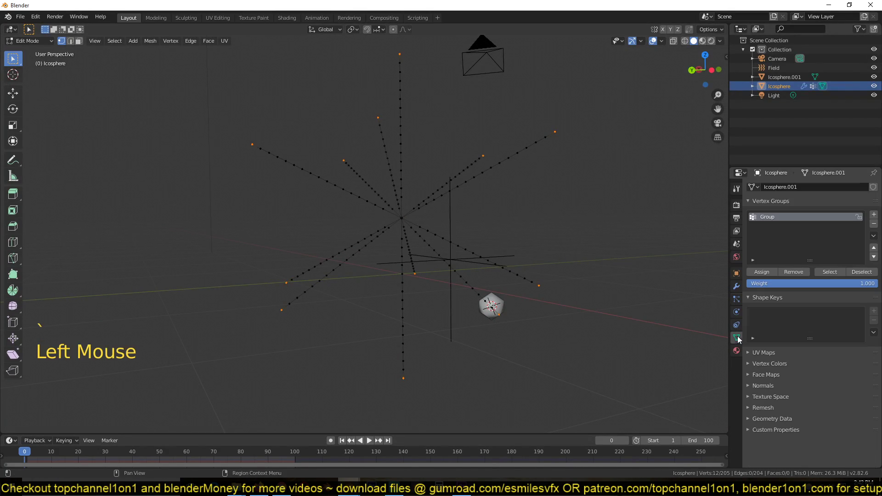
click(874, 215)
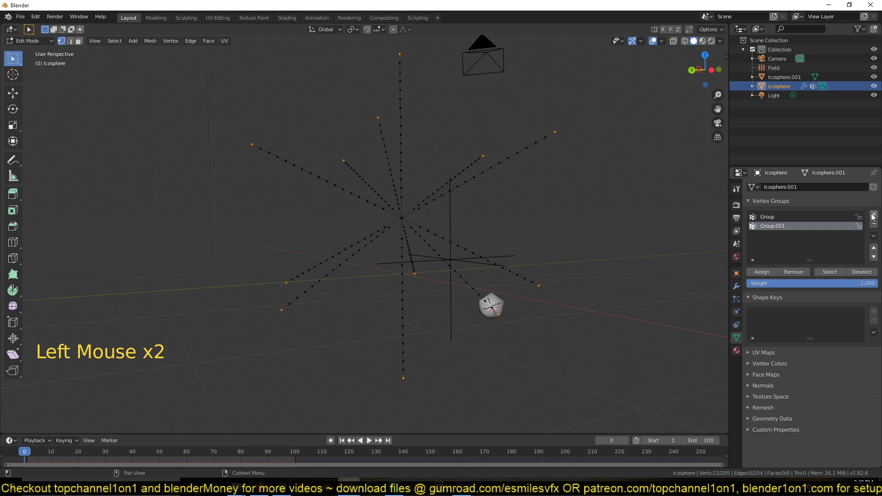
click(762, 272)
key(Tab)
middle_drag(486, 226, 439, 249)
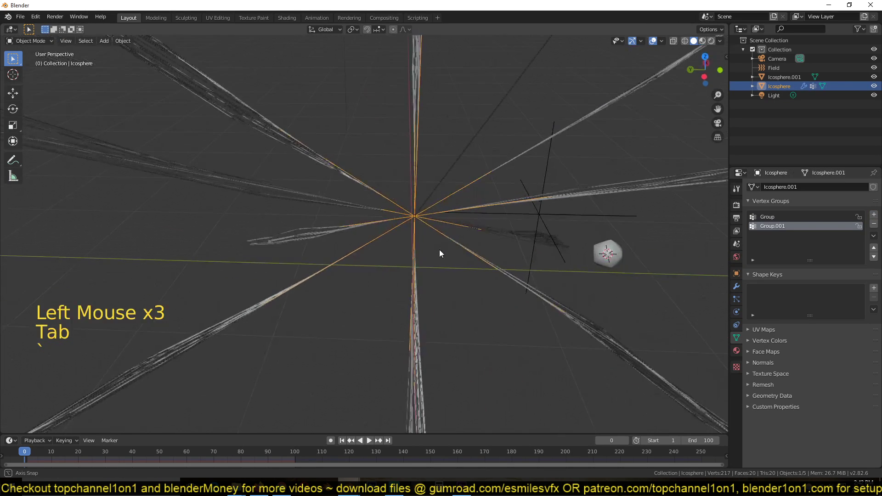
- Set the particle system's Density vertex group to Group.001
click(736, 299)
scroll(767, 368, down, 6)
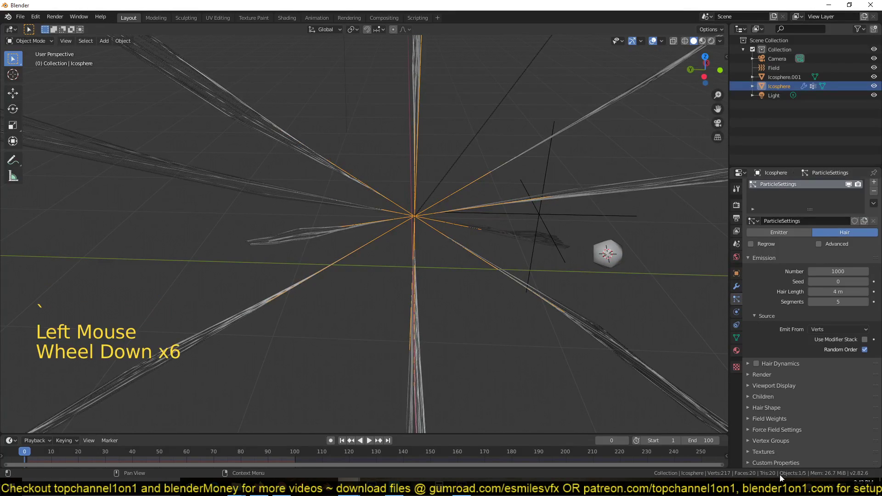
click(772, 440)
scroll(772, 432, down, 6)
click(829, 367)
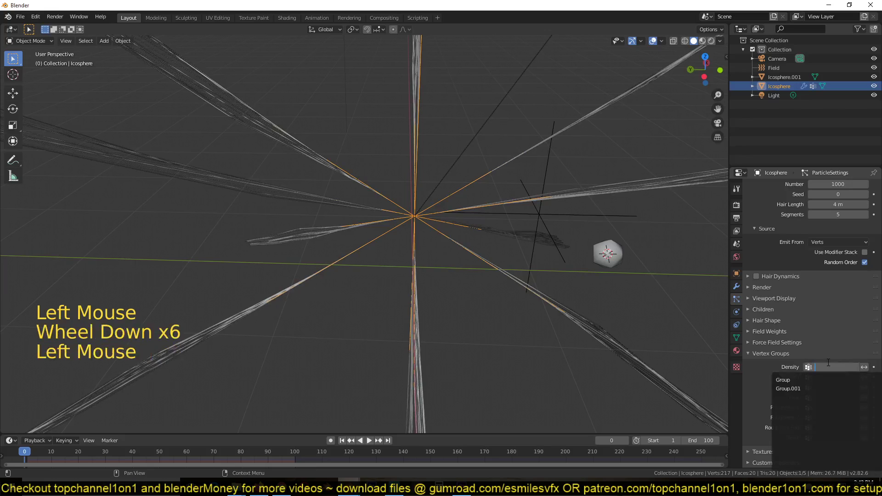
click(812, 389)
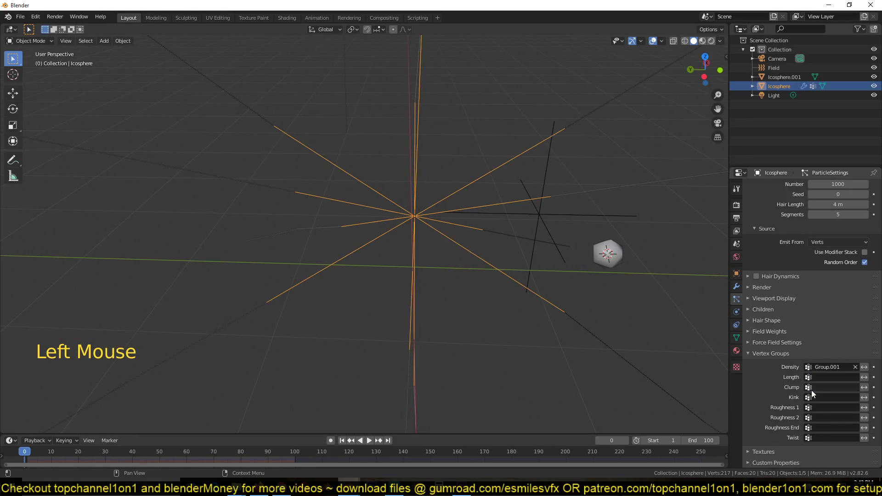
- Examine from several angles where the hair strands emit along the wires
scroll(542, 258, down, 6)
scroll(553, 247, up, 4)
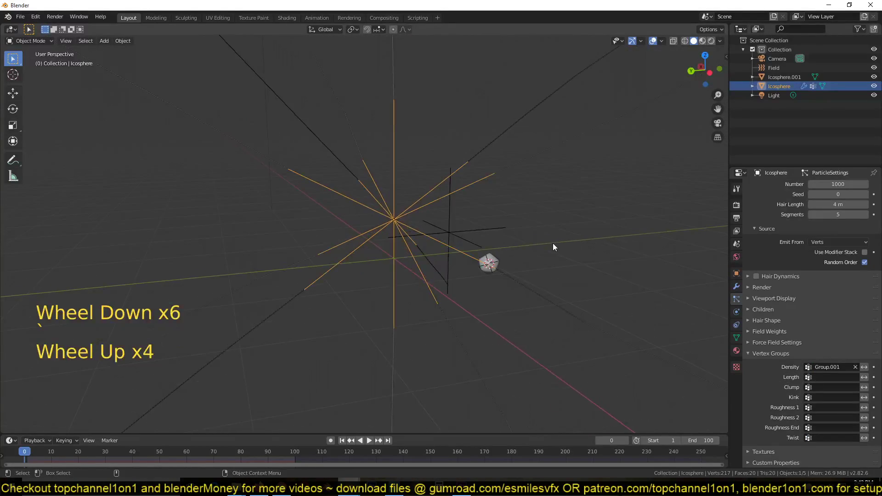
click(484, 196)
click(499, 173)
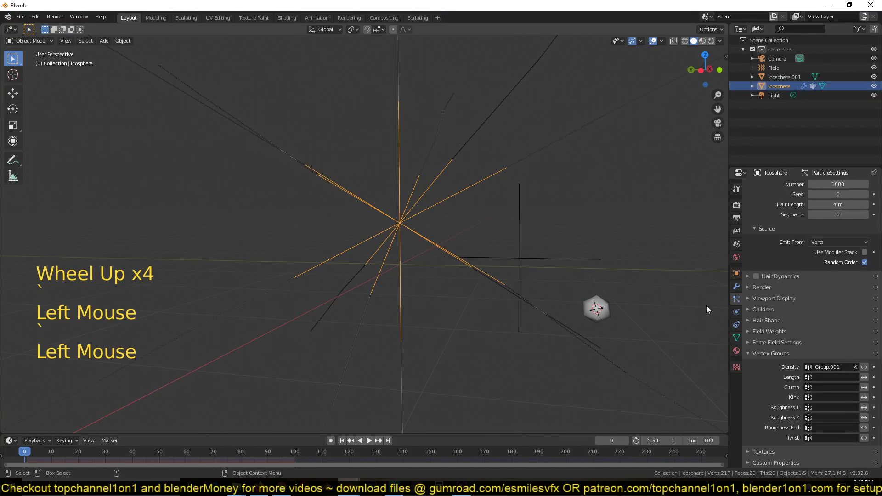
scroll(761, 282, up, 11)
middle_drag(561, 238, 473, 221)
scroll(472, 221, up, 5)
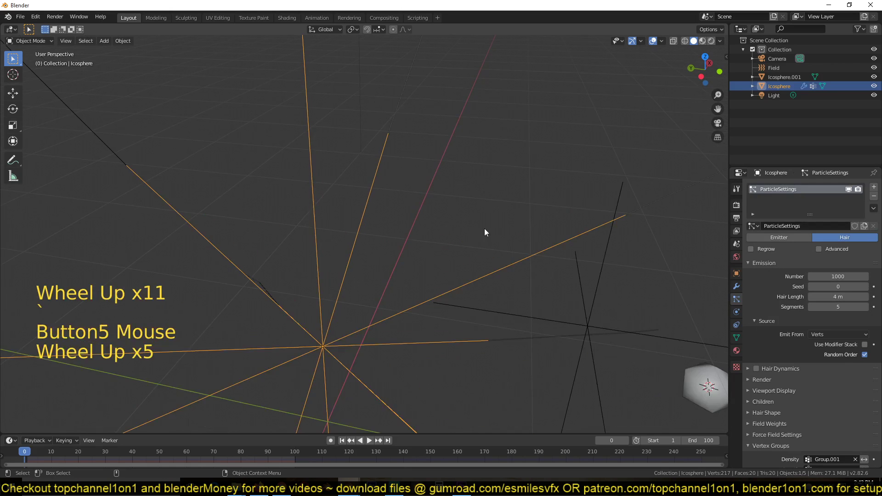
middle_drag(627, 220, 553, 228)
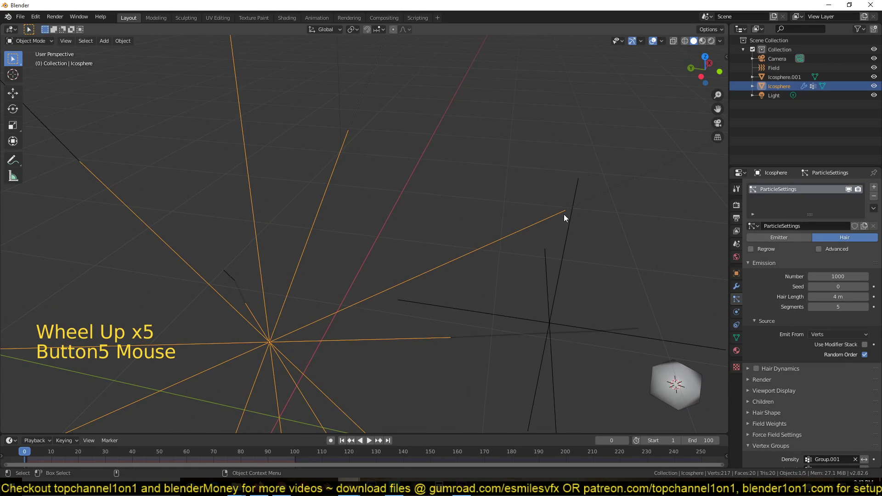
middle_drag(646, 311, 539, 222)
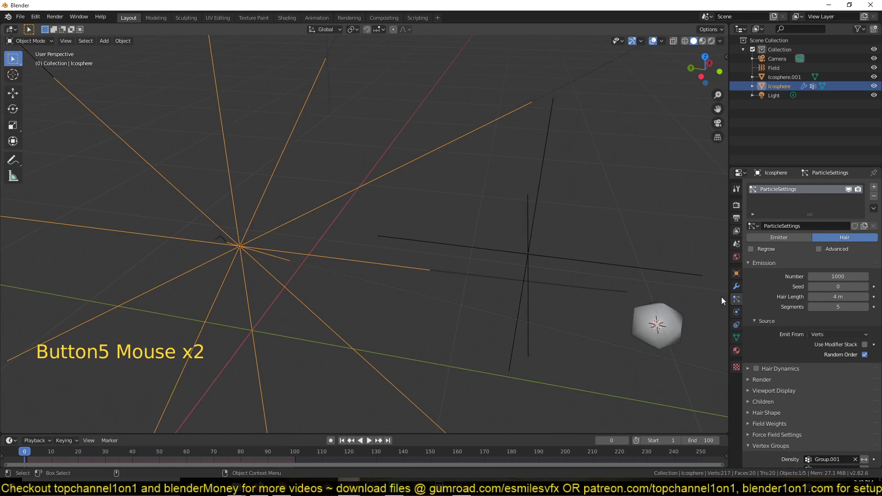
- Render the hair particles as Object, using the small ico sphere Icosphere.001 as the instance object
click(778, 379)
scroll(779, 378, down, 4)
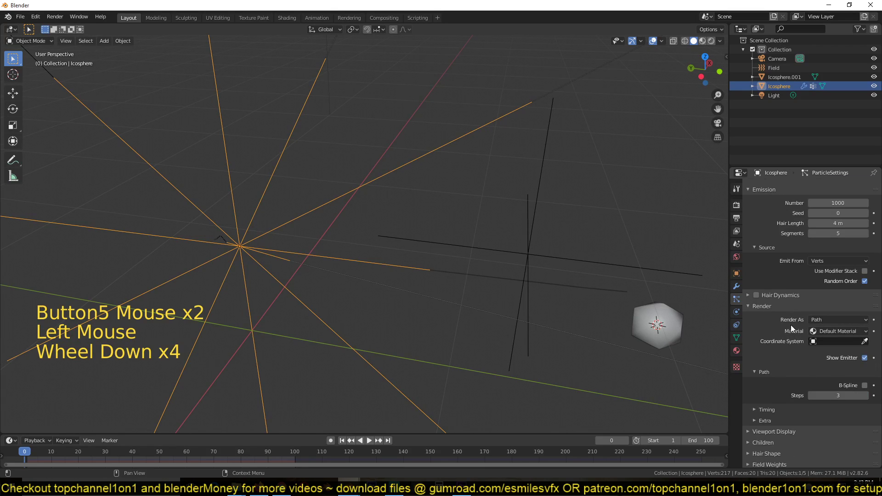
click(819, 319)
click(814, 350)
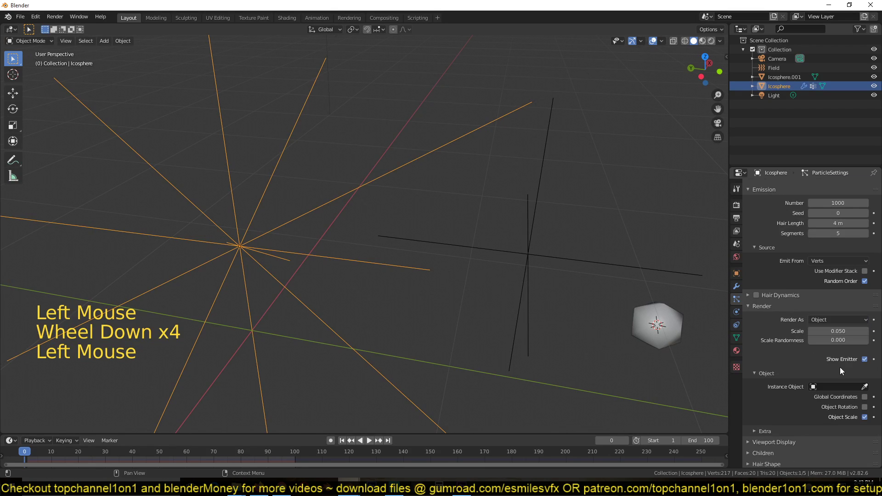
click(864, 386)
click(678, 315)
scroll(514, 246, down, 6)
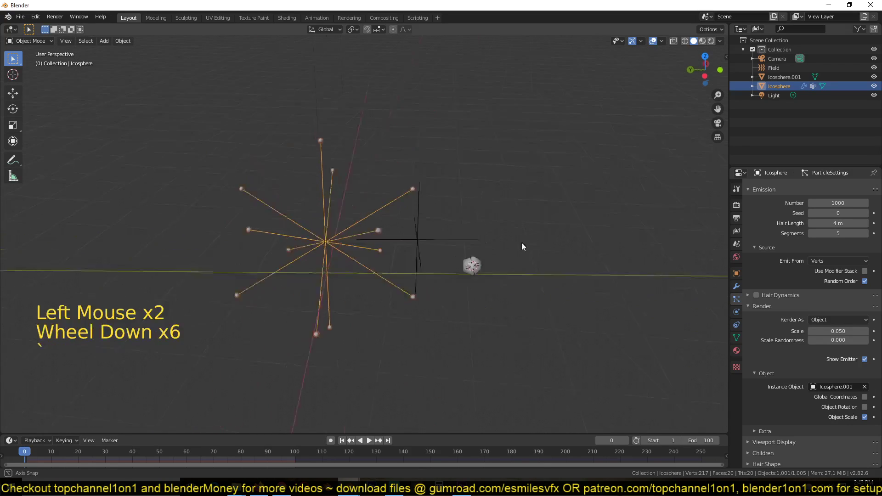
- Play the animation with the wire mesh selected to preview the ico spheres following the wire tips
key(alt+a)
scroll(421, 219, up, 4)
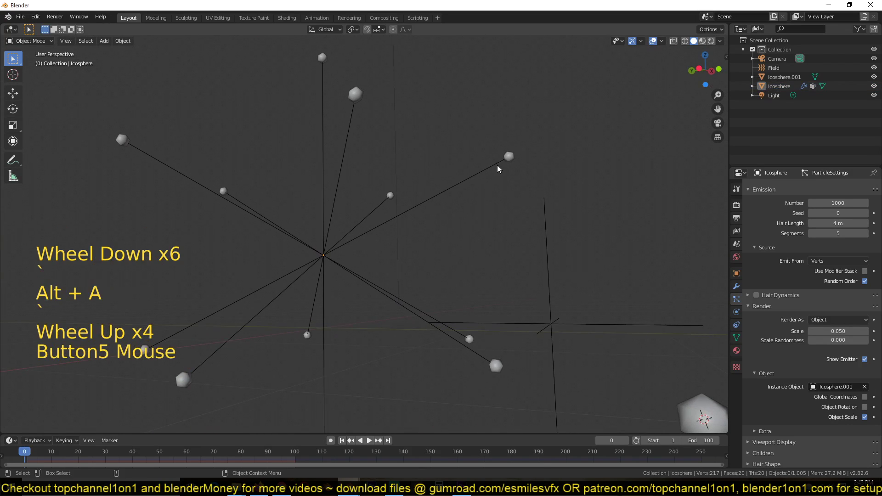
click(505, 159)
middle_drag(471, 183, 484, 150)
key(space)
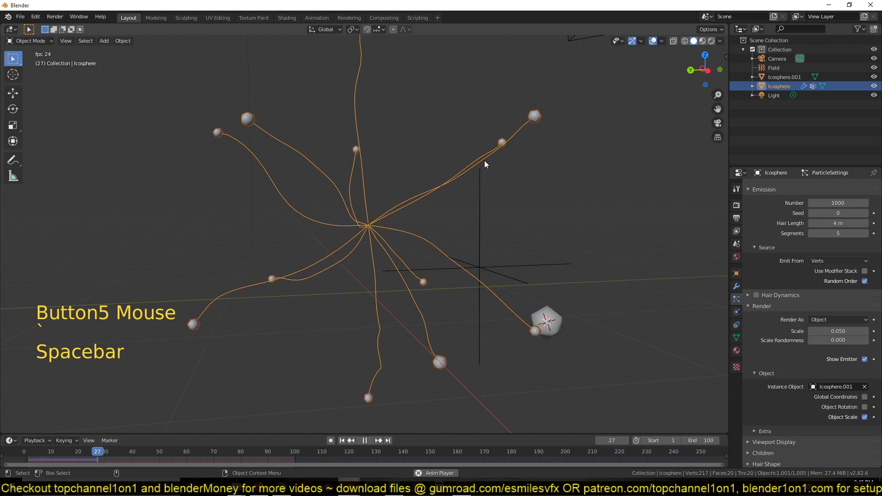
middle_drag(495, 181, 414, 183)
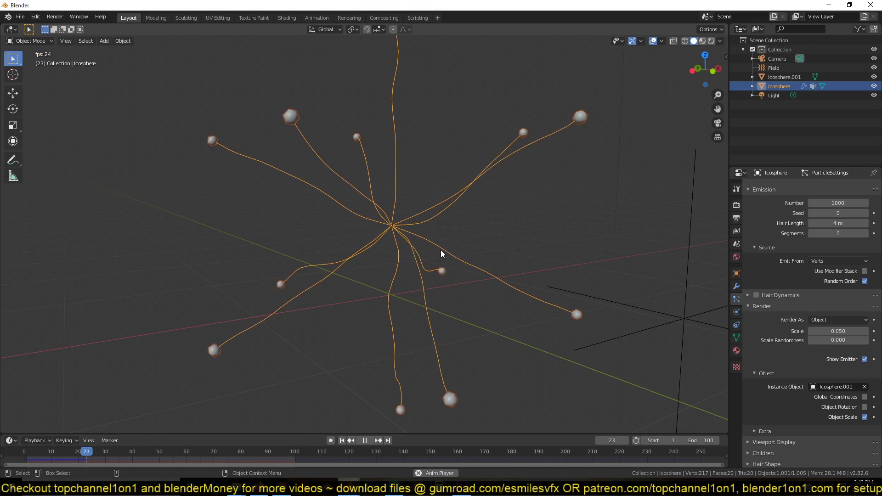
key(Escape)
- Inspect the wire tips from several angles in both Object Mode and Edit Mode
middle_drag(445, 238, 436, 257)
key(grave)
key(grave)
middle_drag(478, 289, 492, 267)
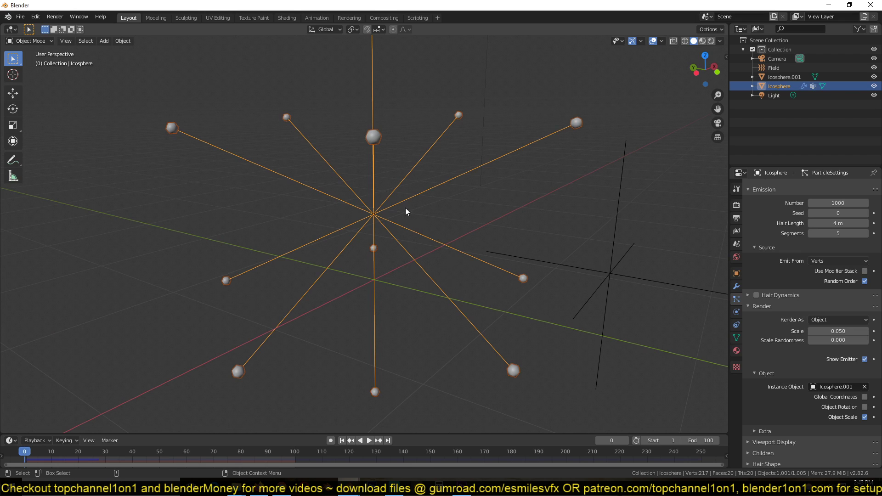
middle_drag(416, 225, 412, 158)
key(Tab)
scroll(416, 170, down, 2)
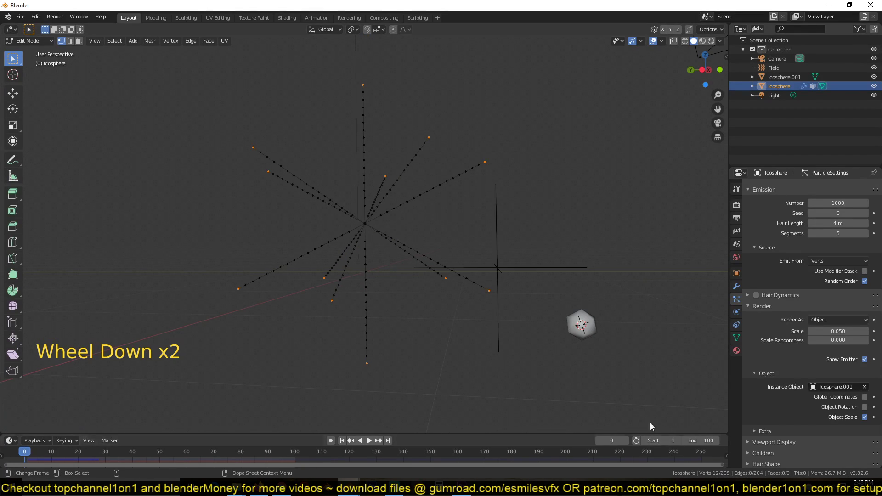
middle_drag(497, 158, 569, 329)
key(Tab)
- Reselect the wire mesh and enter Edit Mode to check how many tip vertices are selected
scroll(570, 329, down, 1)
double_click(578, 338)
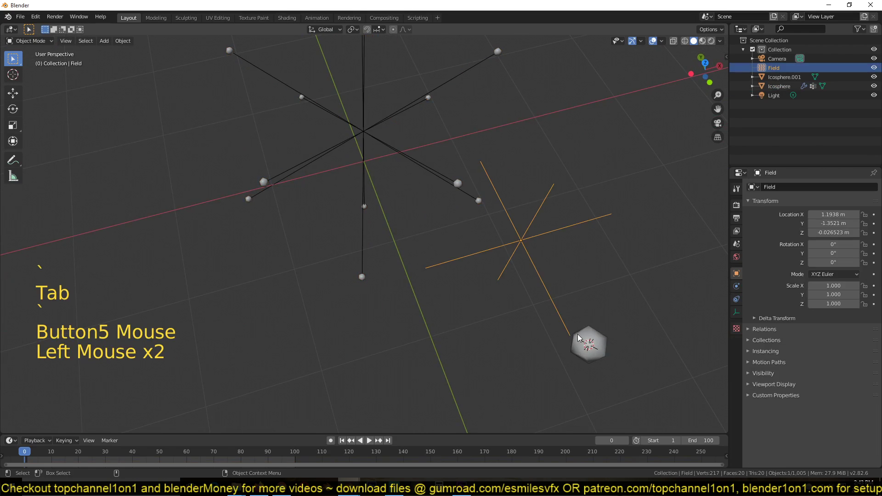
middle_drag(488, 74, 487, 109)
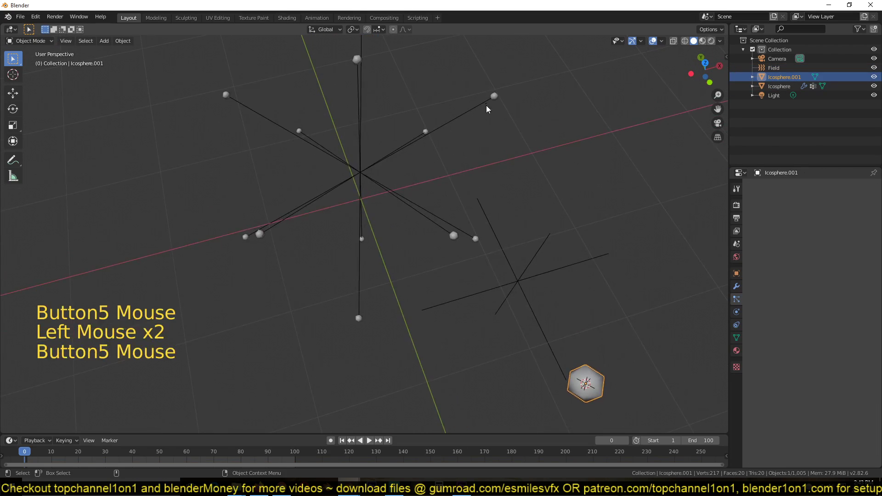
click(443, 129)
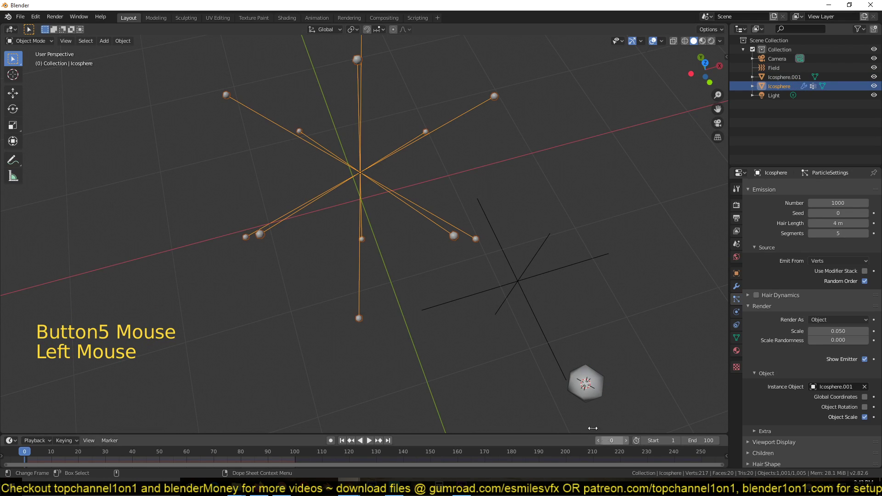
key(Tab)
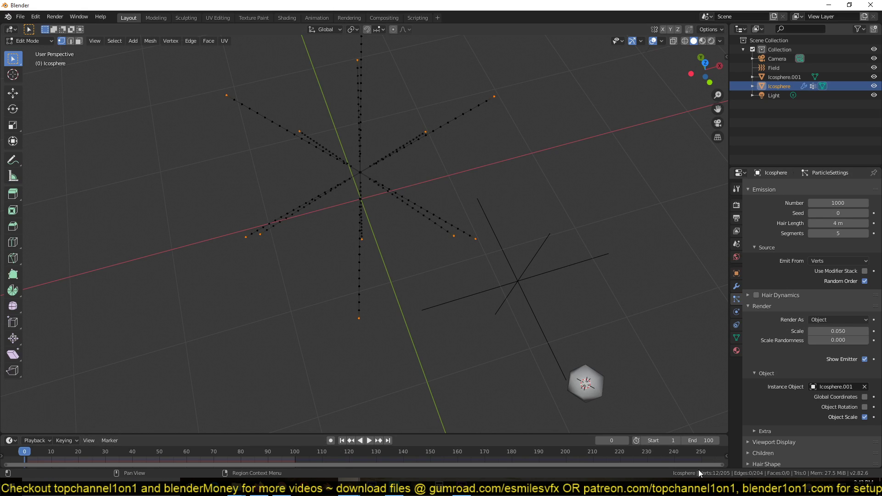
- Back in Object Mode, set the wire mesh's hair emission number to 12 and turn off random order
key(Tab)
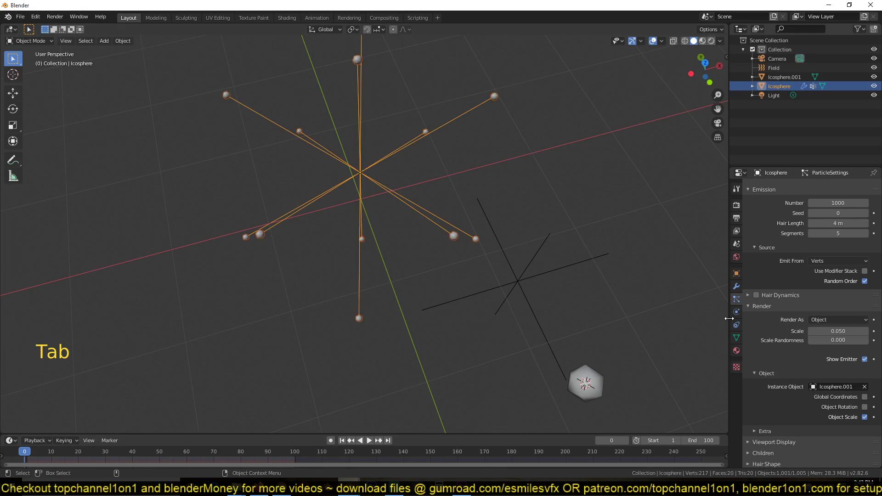
click(839, 204)
text(12)
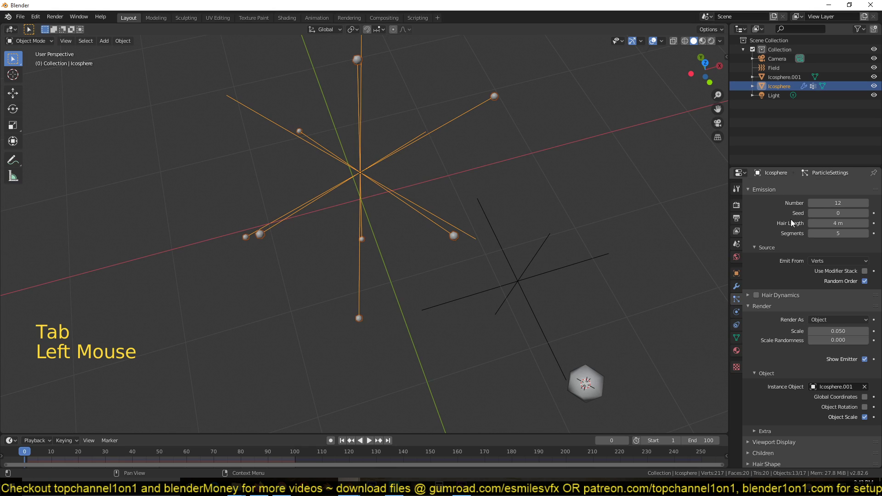
key(Return)
middle_drag(403, 117, 462, 159)
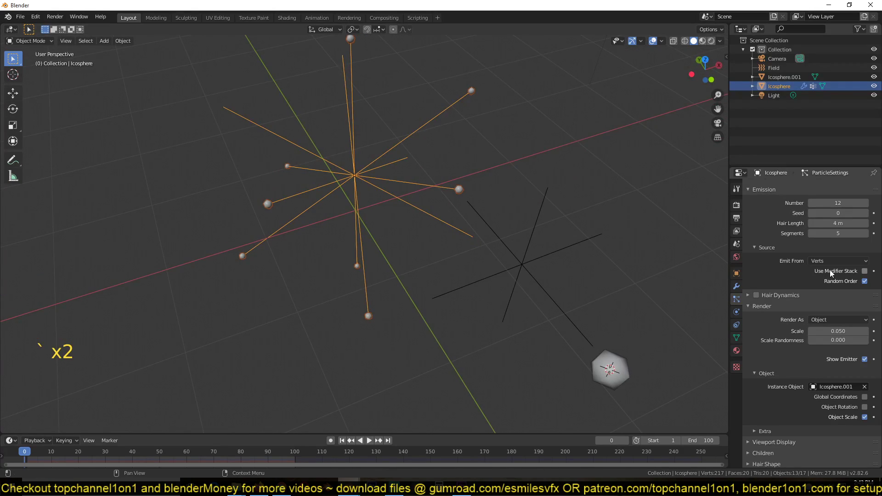
click(866, 281)
middle_drag(413, 205, 367, 196)
scroll(417, 173, down, 1)
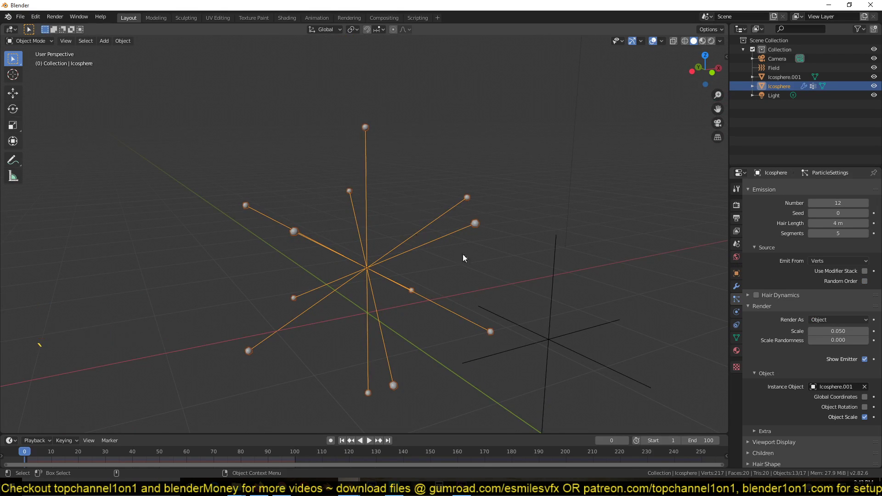
- Deselect everything and play the animation to preview the ico spheres on the moving wire tips
scroll(446, 247, down, 1)
key(alt+a)
middle_drag(447, 252, 353, 209)
key(space)
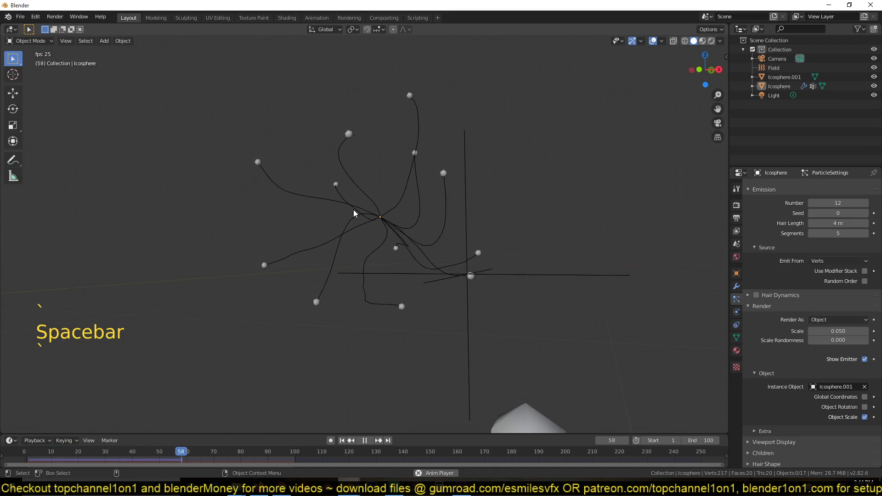
key(Escape)
- Switch to the reference Blender file 1.blend and examine the finished creature from another angle
mouse_move(335, 473)
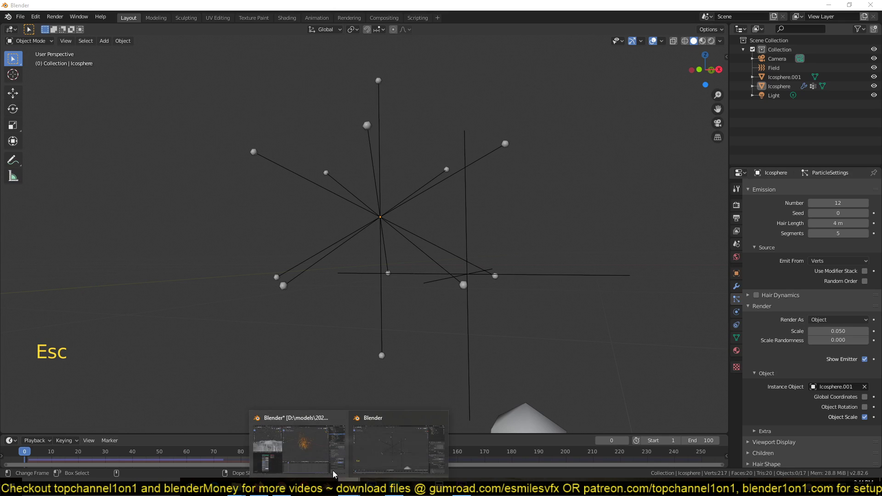
click(294, 432)
click(540, 177)
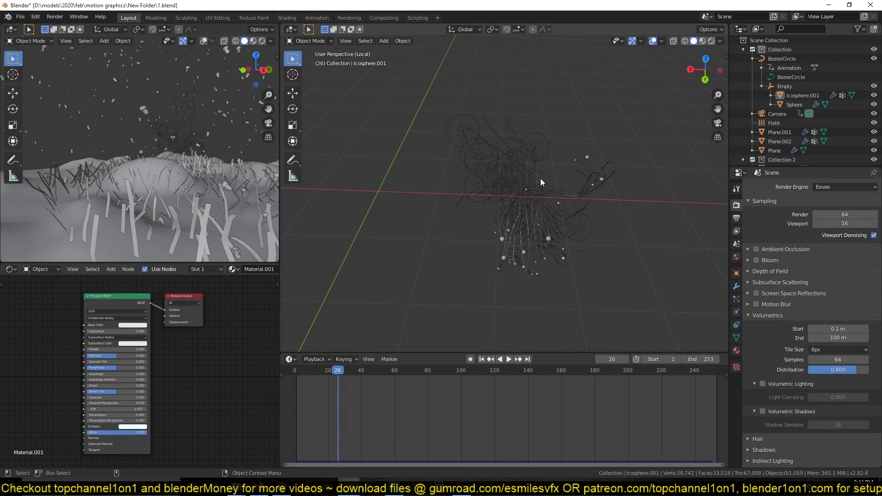
middle_drag(475, 201, 441, 257)
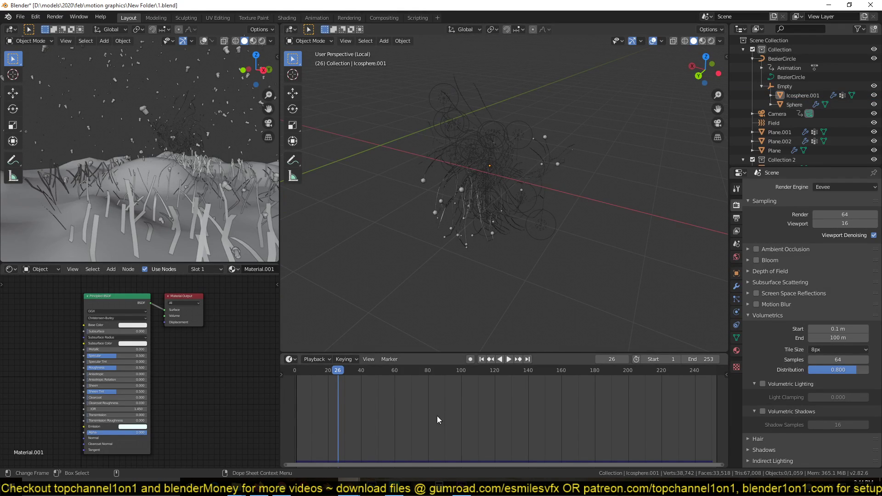
- Return to the working scene, hook the wires' central vertex to a new empty object, and select that empty in Object Mode
mouse_move(335, 487)
click(400, 441)
click(385, 211)
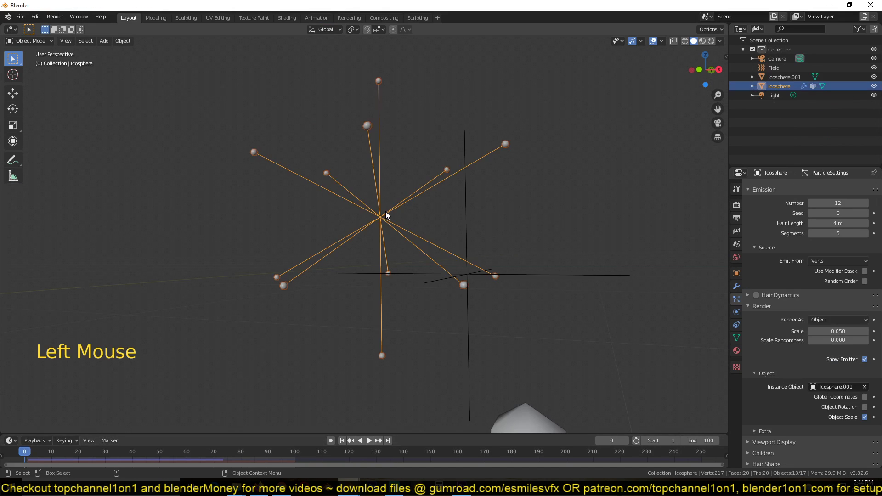
key(Tab)
scroll(386, 225, up, 4)
click(410, 203)
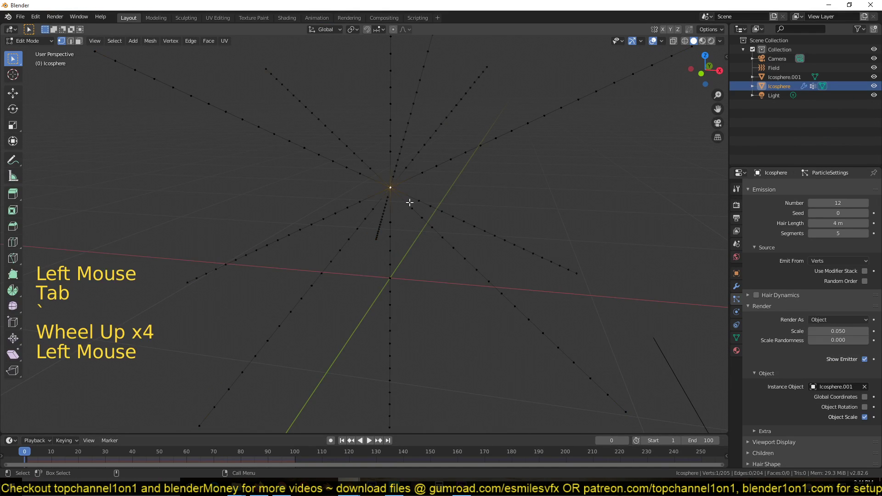
middle_drag(409, 204, 334, 178)
key(ctrl+h)
click(416, 200)
key(Tab)
click(497, 195)
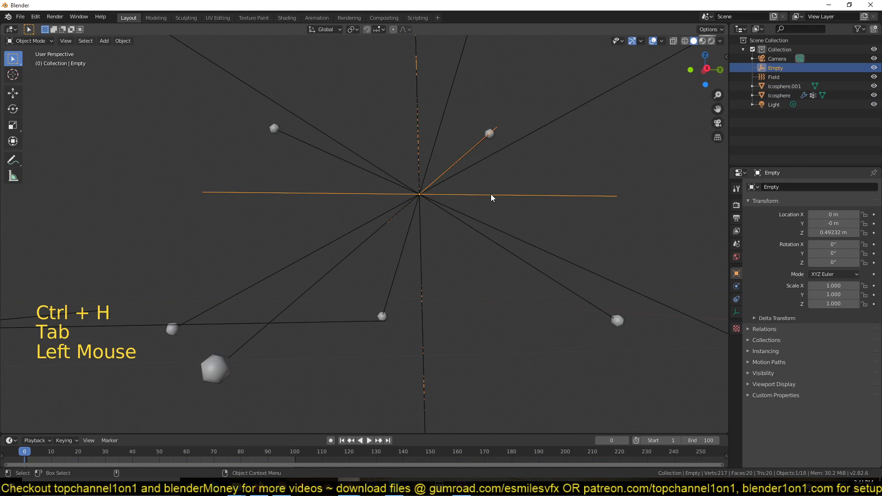
- Examine the hook empty at the wires' center from several angles, including top view, and try moving it
scroll(491, 195, down, 2)
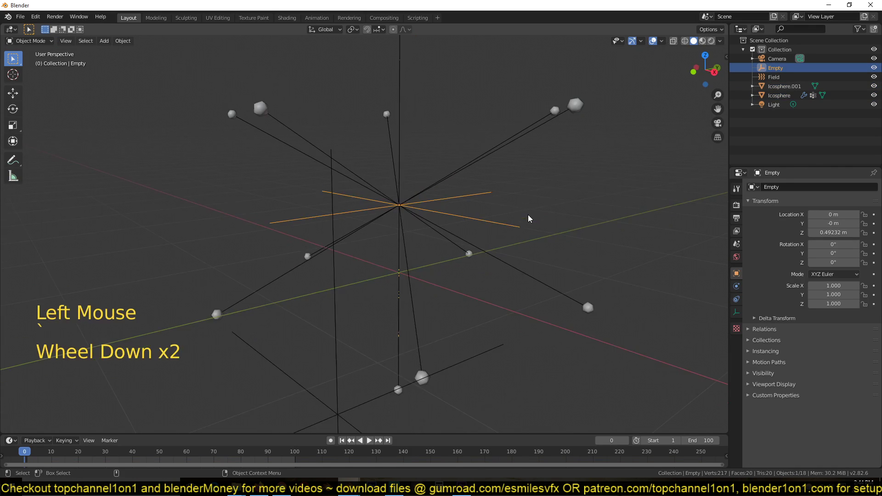
key(g)
right_click(428, 190)
key(grave)
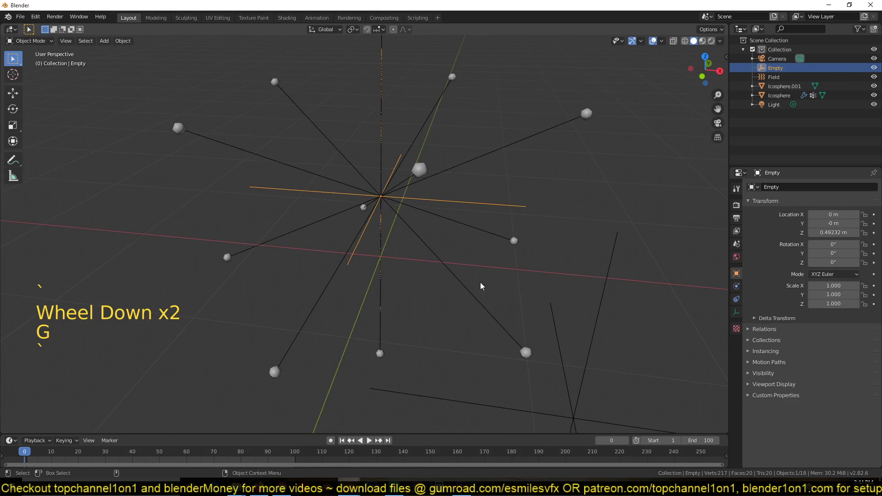
scroll(372, 303, down, 4)
key(grave)
scroll(396, 306, down, 1)
key(KP_7)
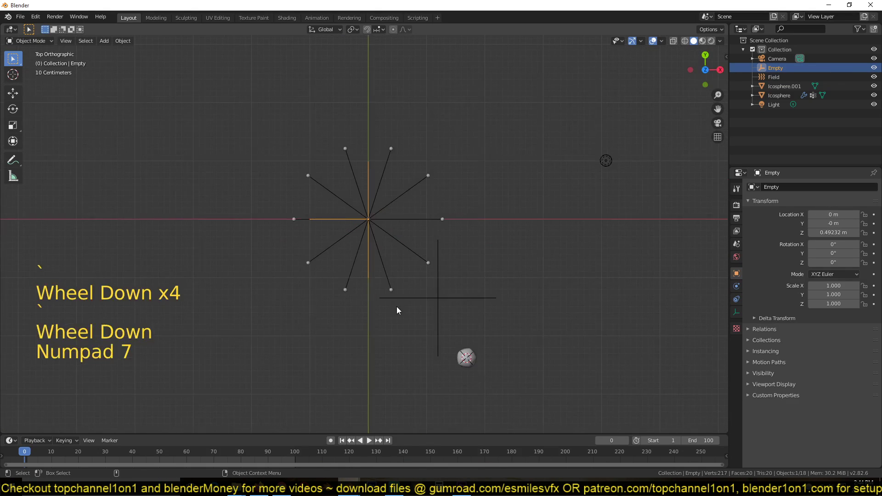
scroll(396, 307, up, 4)
middle_drag(396, 307, 401, 195)
key(grave)
key(grave)
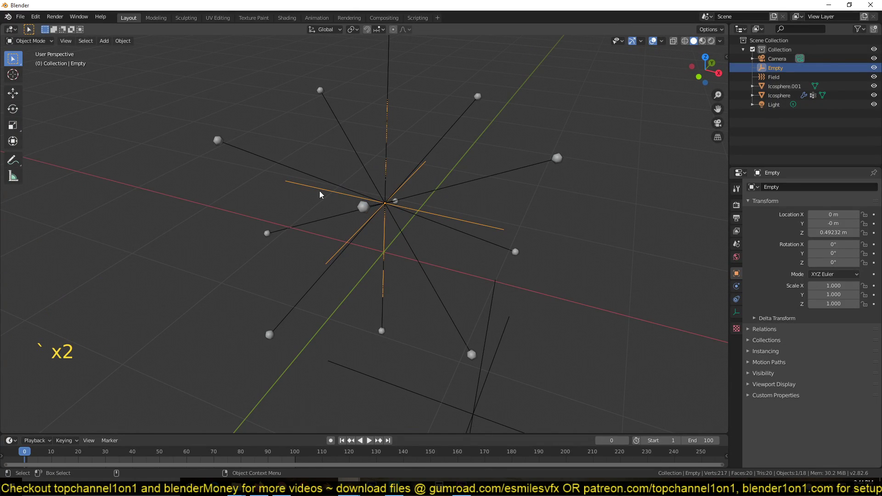
- Display the hook empty as a Cube and set its size to 0.13 m
click(736, 313)
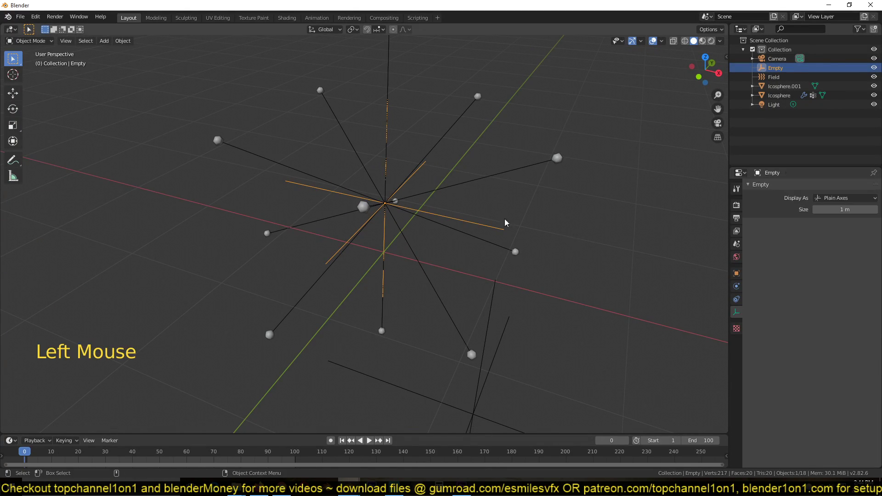
key(grave)
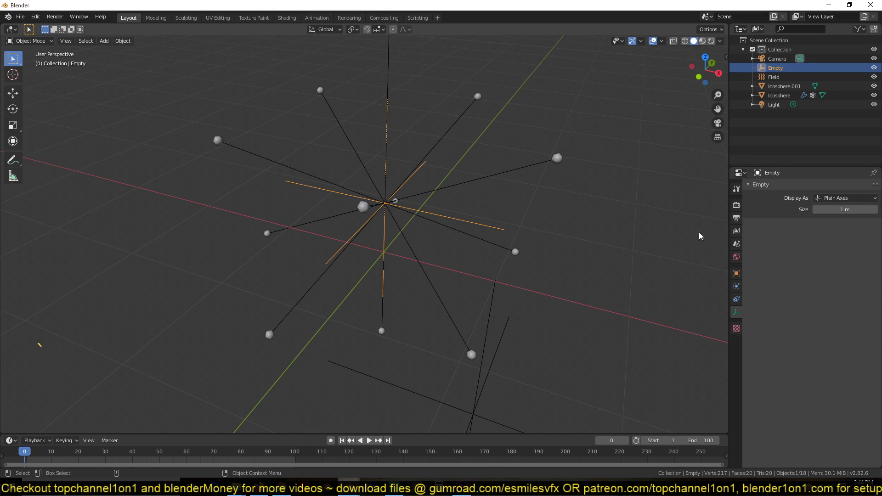
click(844, 199)
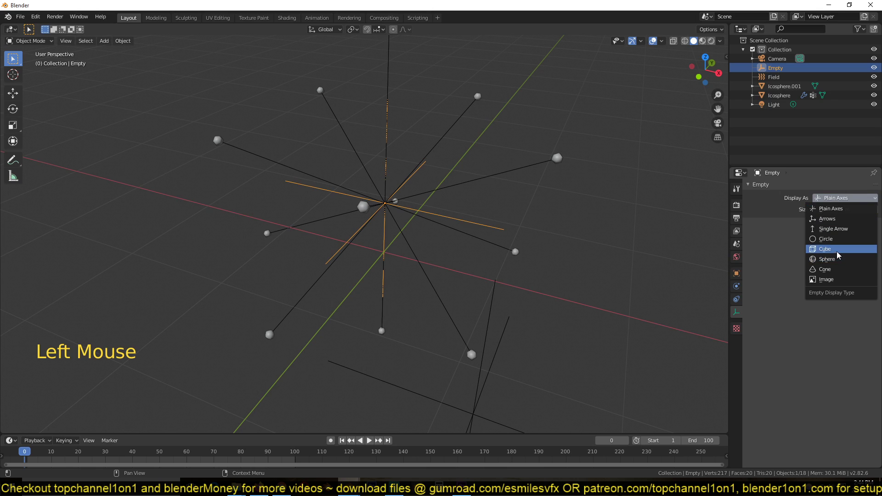
click(838, 254)
drag(849, 209, 813, 210)
- Add a Bezier circle to the scene in top orthographic view
scroll(371, 176, down, 5)
key(KP_7)
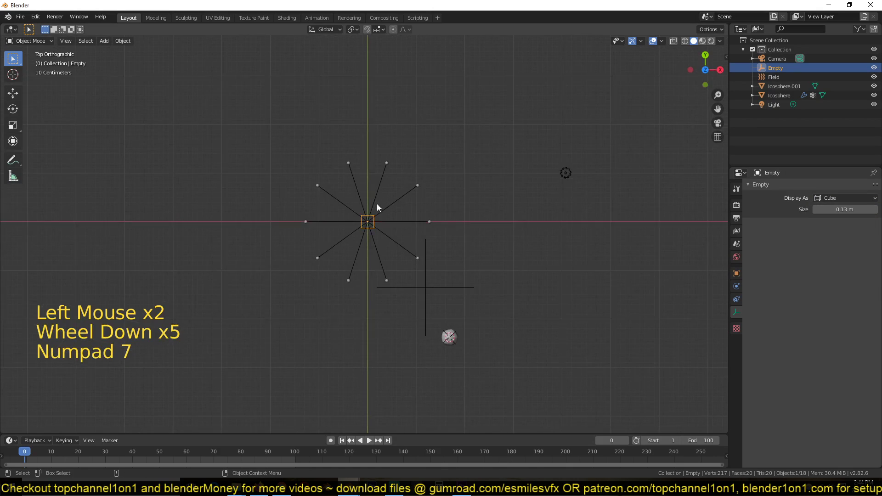
key(g)
right_click(488, 124)
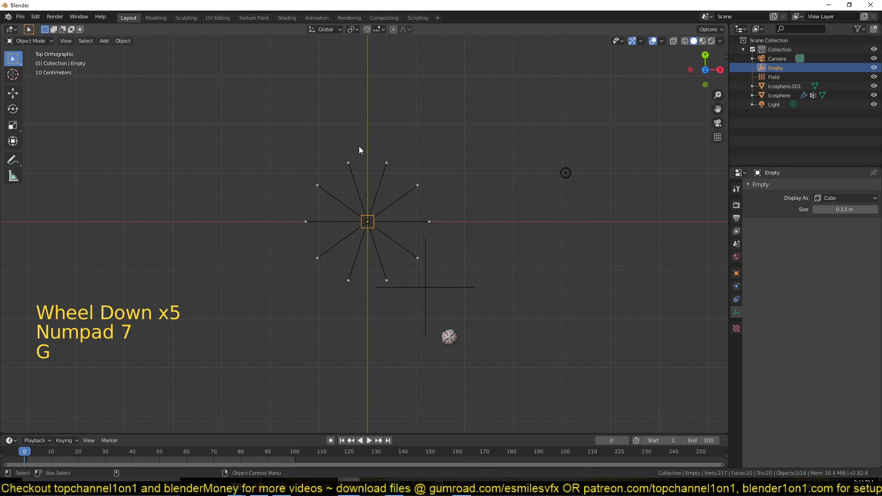
key(shift+a)
mouse_move(363, 143)
click(427, 150)
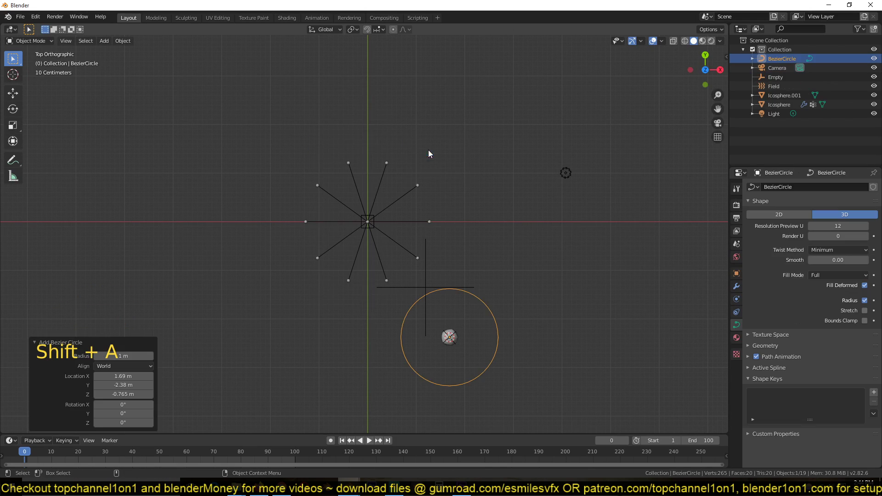
- Move and scale the Bezier circle so its outline passes through the hook empty, finishing with a scale factor of 0.931
key(s)
click(575, 319)
key(g)
click(588, 162)
key(s)
click(386, 104)
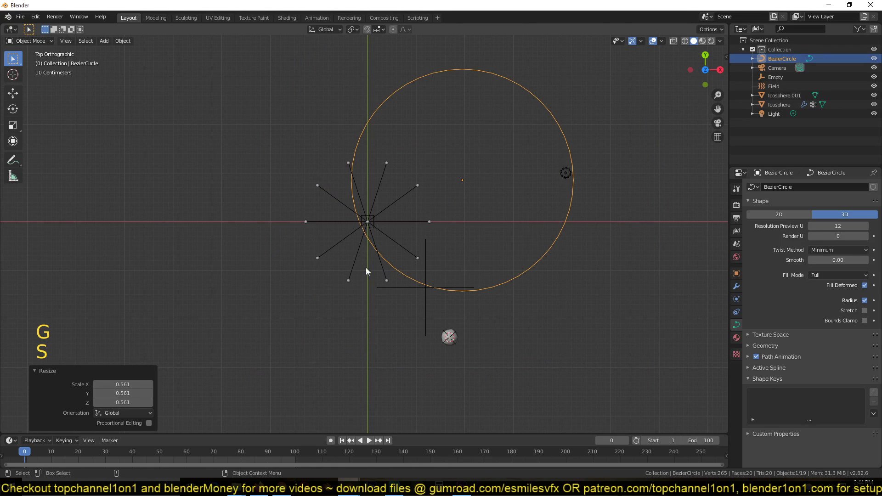
scroll(363, 268, up, 5)
key(s)
click(389, 210)
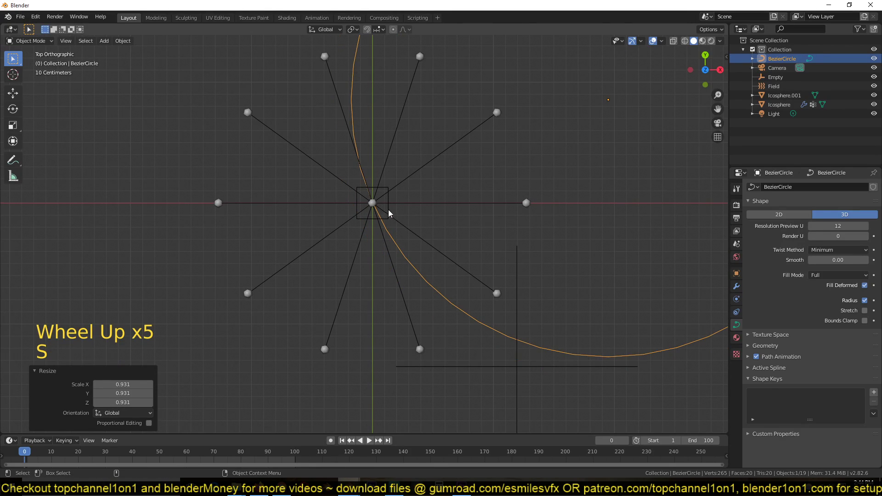
- Parent the hook empty to the Bezier circle using the Object option
click(389, 210)
shift+click(434, 277)
key(ctrl+p)
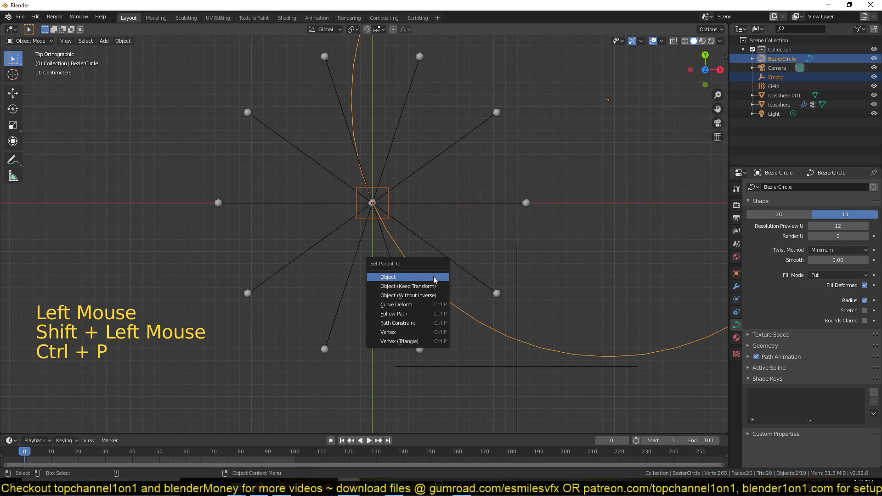
click(434, 277)
- Turn on auto keying and keyframe the Bezier circle at frame 0 with a move of 0 m
scroll(480, 296, down, 4)
click(493, 292)
click(330, 441)
key(g)
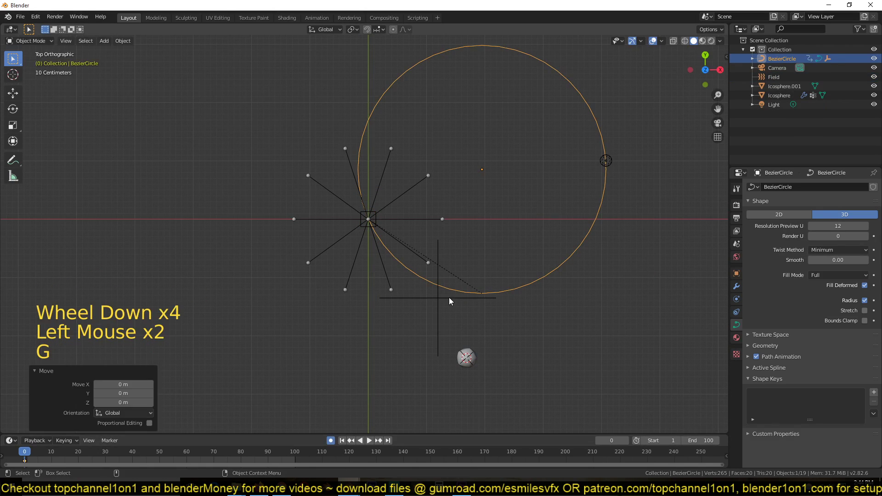
- At frame 99, rotate the Bezier circle about 285° to record its second keyframe
shift+right_click(293, 453)
key(r)
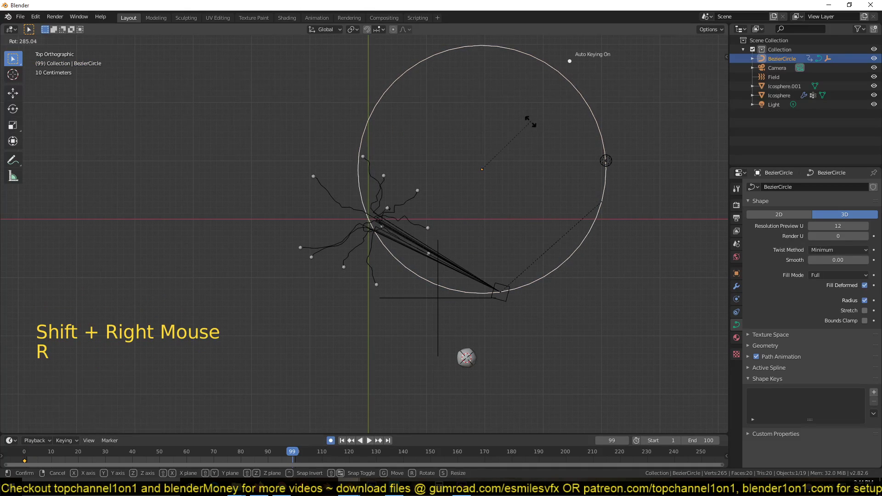
click(528, 122)
- Play the animation from frame 0 in perspective view to check how the wires follow the circling empty
shift+right_click(29, 453)
middle_drag(372, 326, 355, 254)
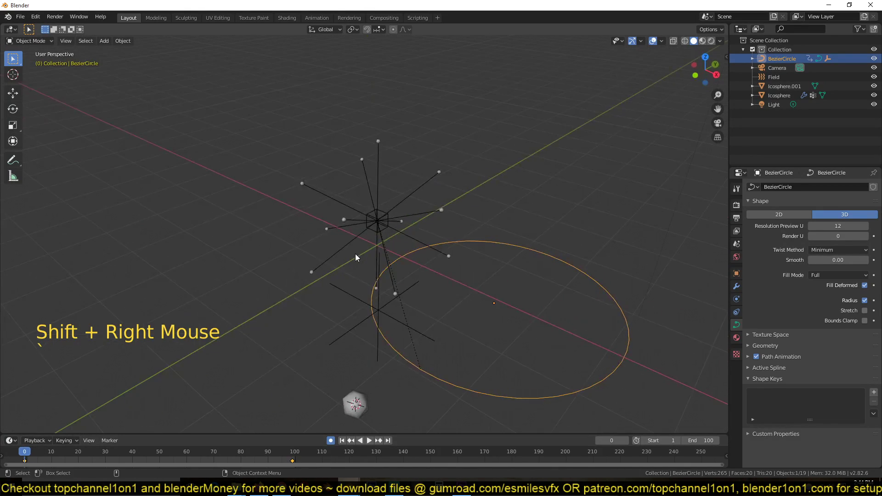
key(space)
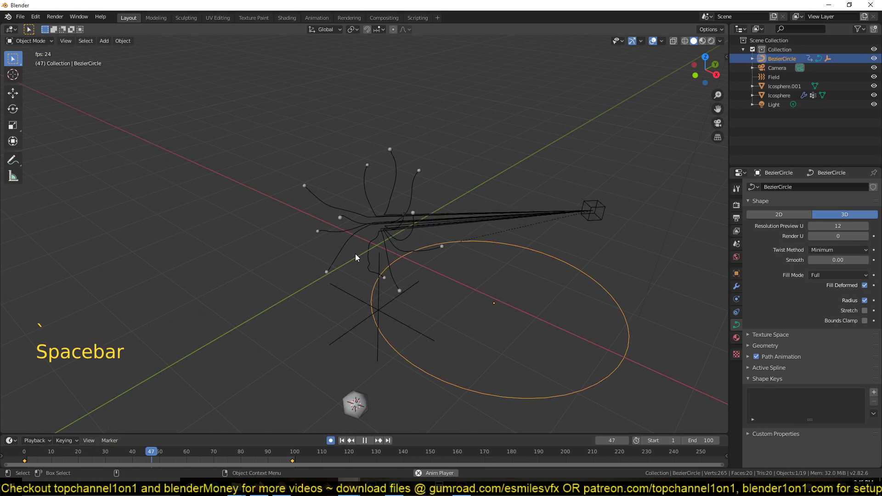
key(Escape)
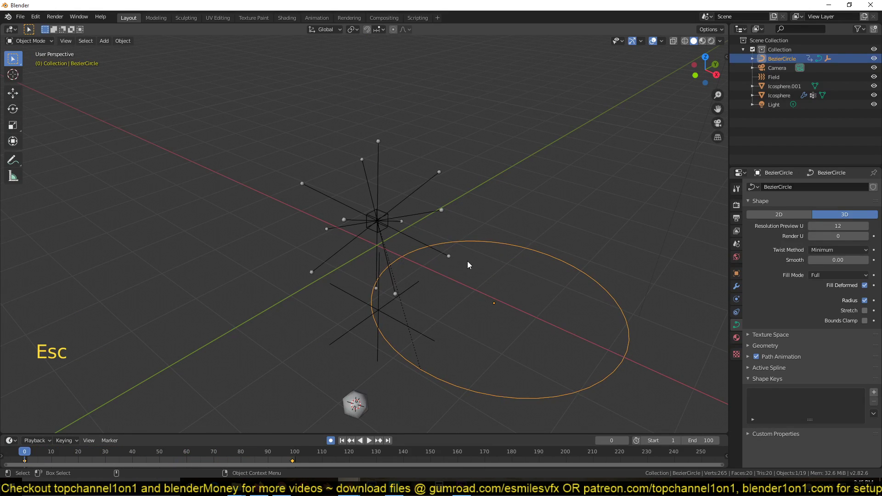
scroll(506, 267, up, 3)
key(space)
key(space)
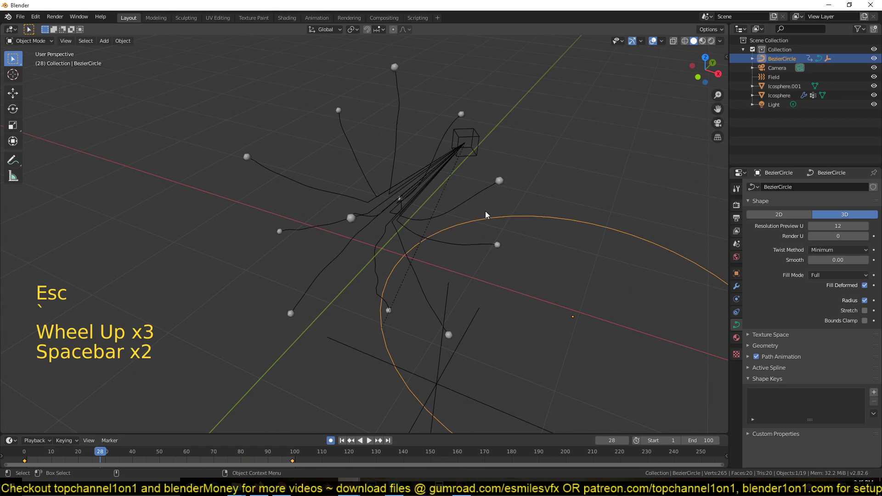
- Select the wire mesh and move its Hook modifier above the Cloth and particle modifiers
click(464, 154)
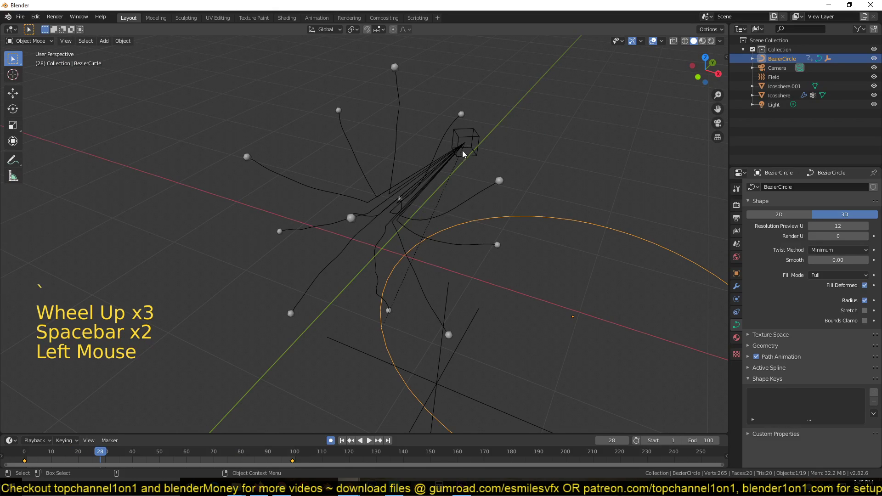
click(396, 100)
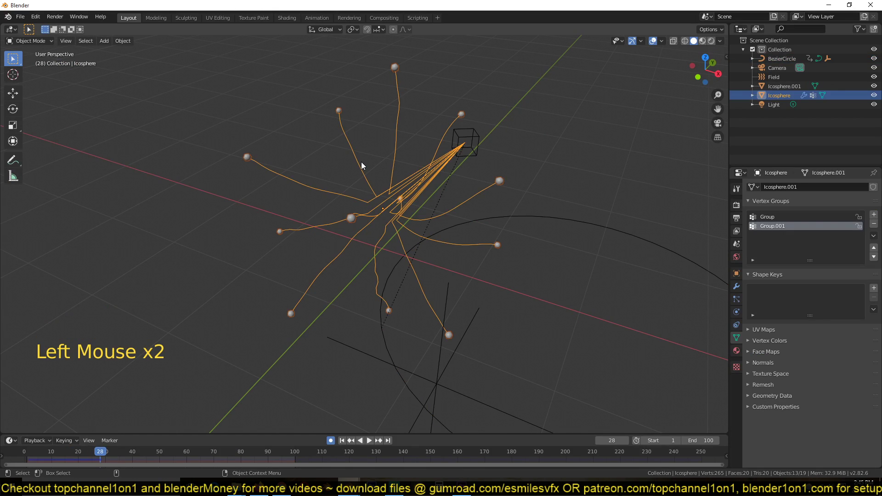
click(737, 286)
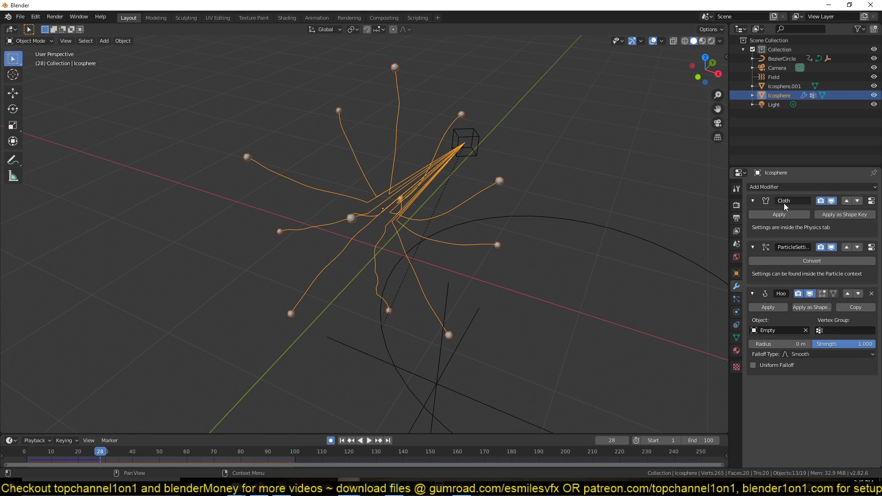
click(848, 294)
click(847, 248)
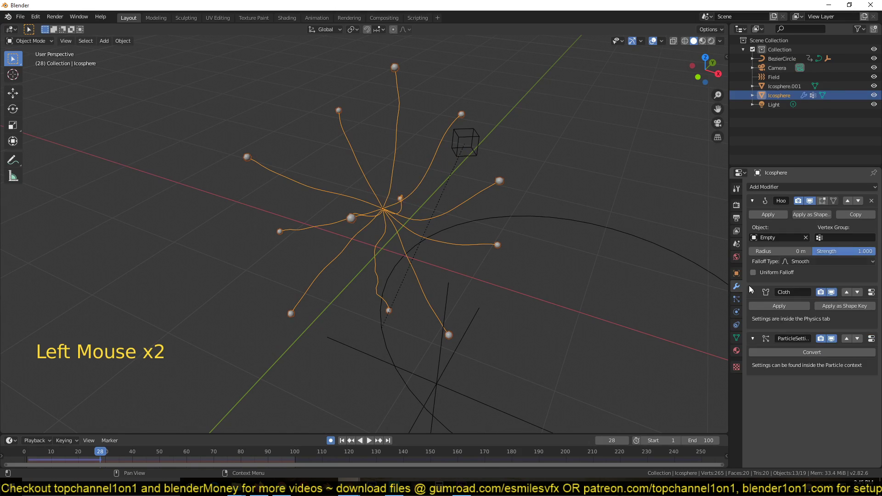
- Play the animation from the start from several viewing angles to check how the wires follow the empty with the reordered modifiers
shift+right_click(2, 456)
key(space)
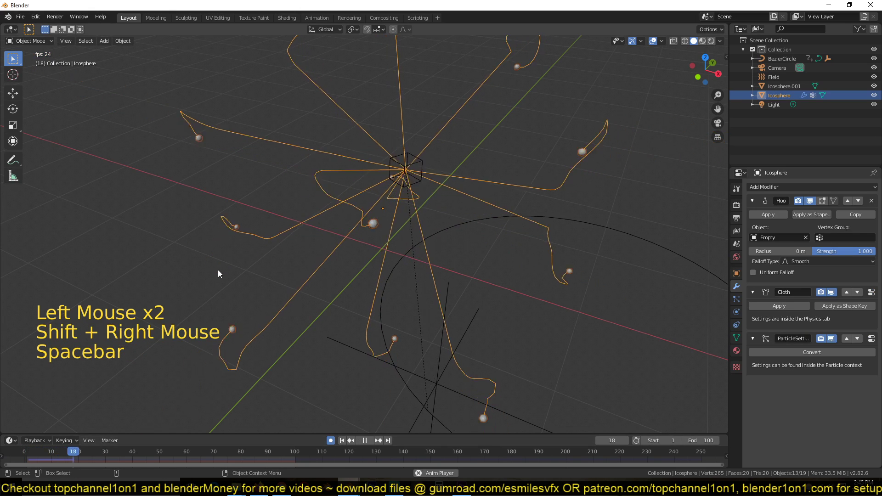
scroll(451, 237, down, 3)
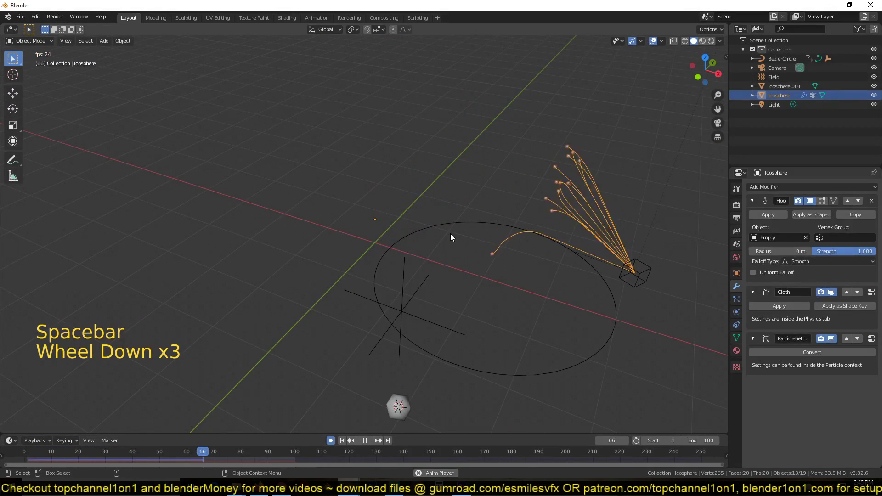
key(Escape)
shift+right_click(328, 457)
key(space)
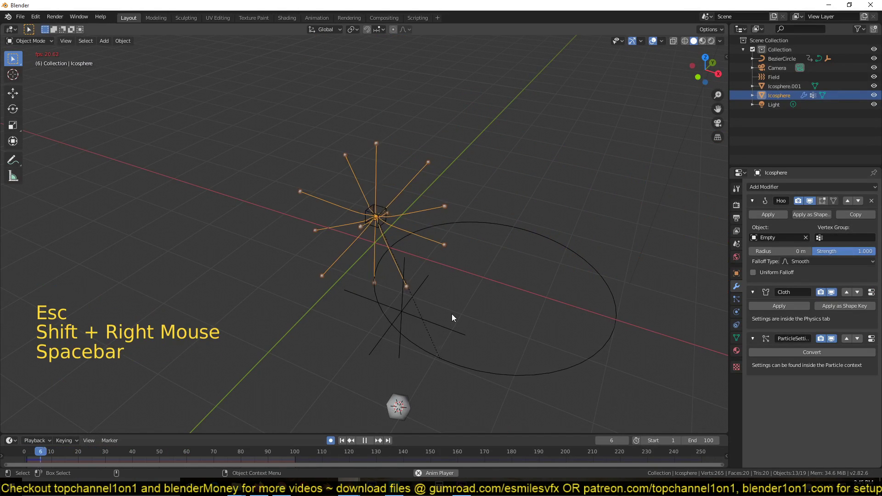
middle_drag(451, 313, 374, 297)
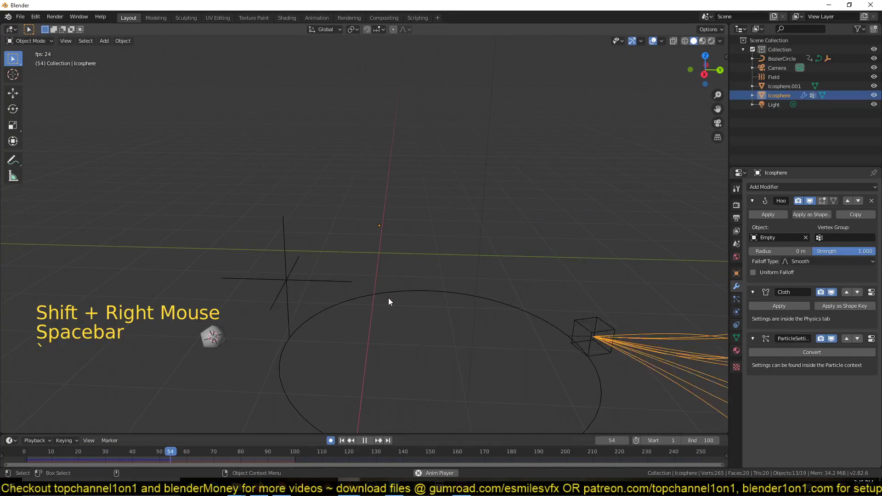
scroll(389, 302, down, 3)
key(Escape)
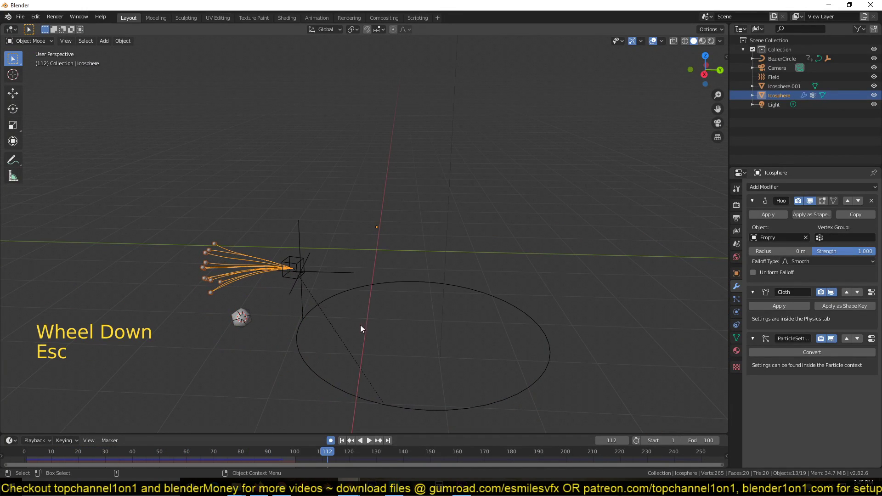
- Select the Bezier circle and open its animation curves in an enlarged Graph Editor below the viewport
click(283, 257)
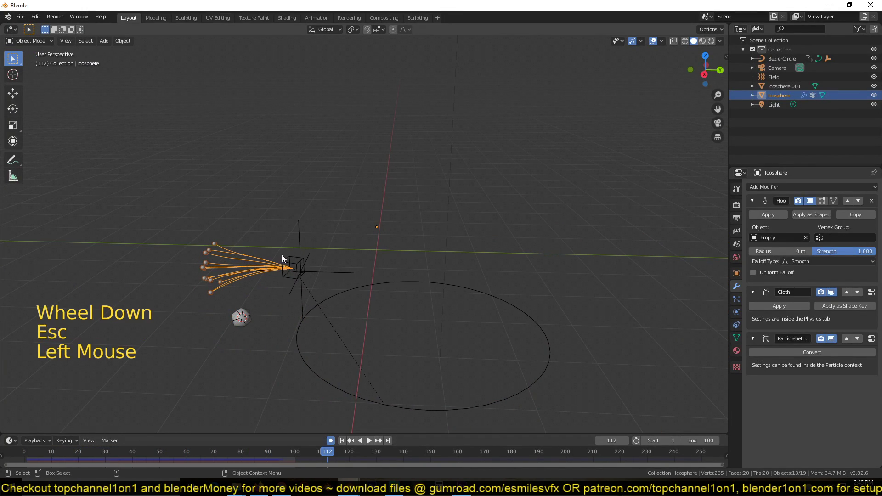
click(291, 435)
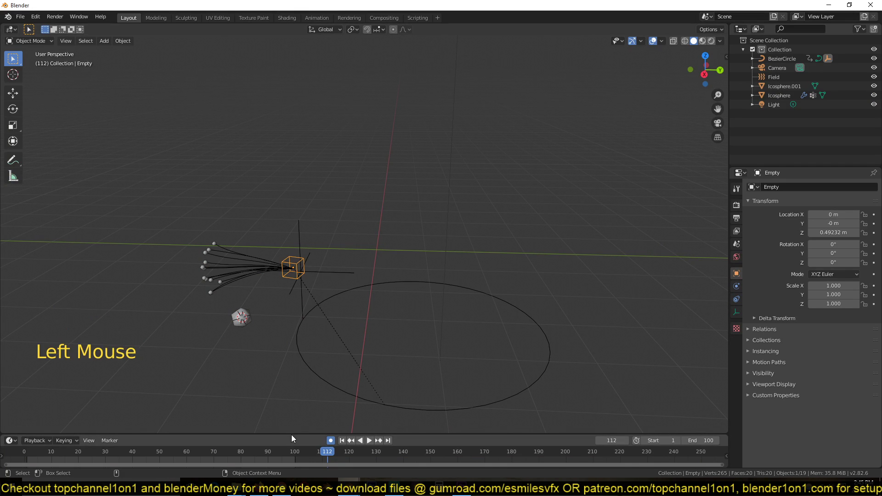
drag(291, 435, 294, 411)
click(317, 367)
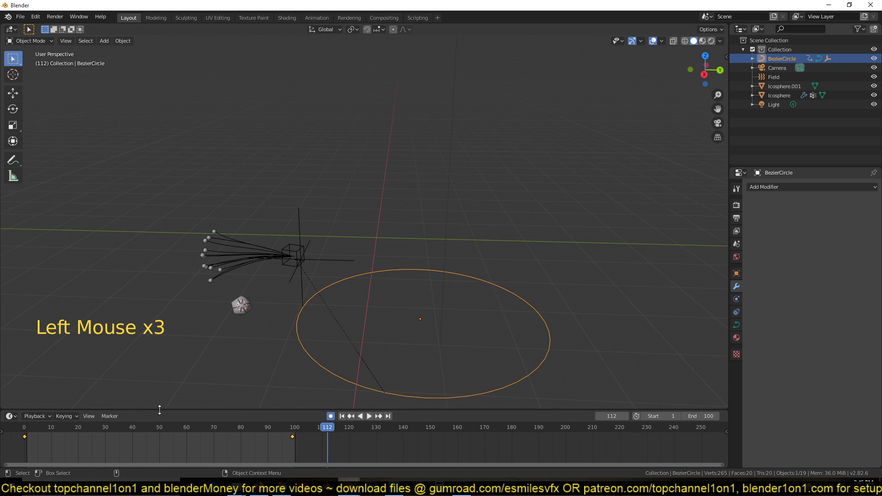
drag(160, 409, 162, 382)
key(ctrl+Tab)
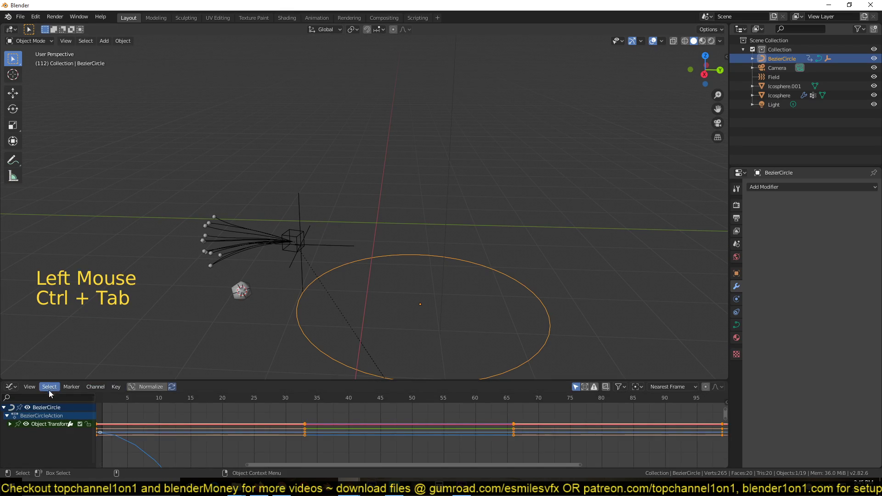
- Isolate the circle's Z Euler Rotation curve by hiding all other channels and select all of its keyframes
scroll(273, 446, down, 8)
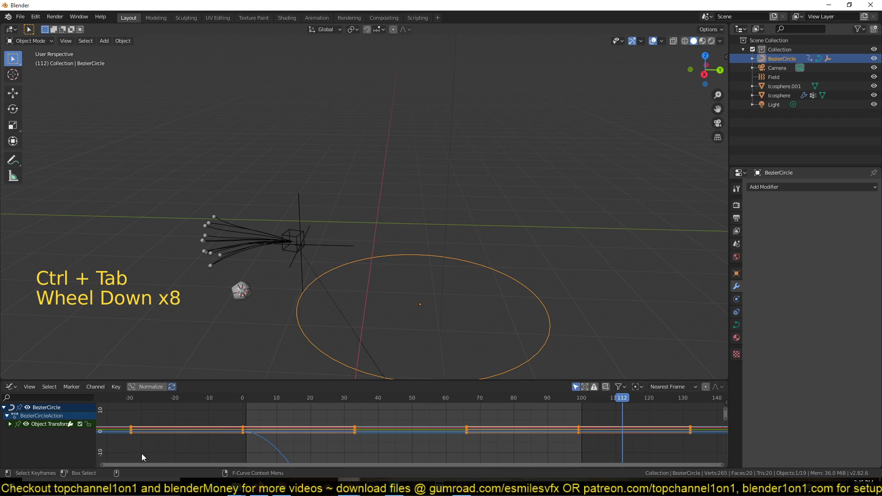
click(56, 428)
click(12, 427)
scroll(25, 444, down, 5)
click(34, 430)
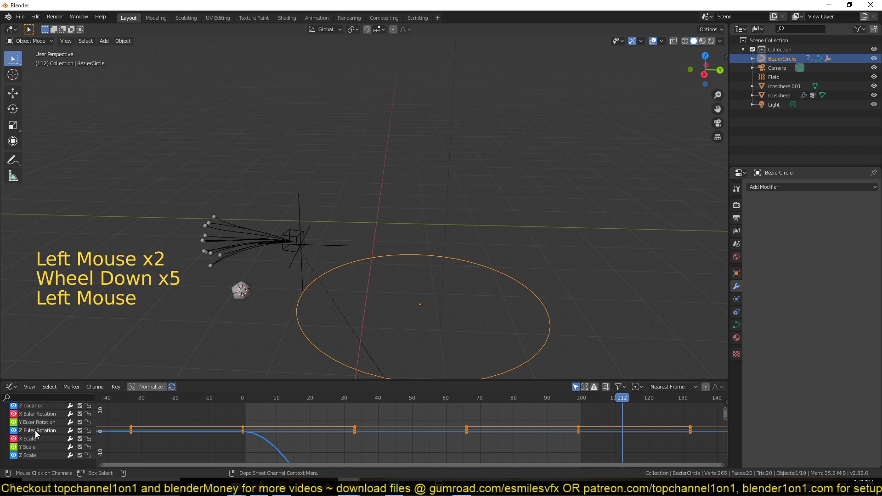
scroll(240, 440, down, 1)
scroll(240, 440, up, 1)
scroll(241, 440, down, 1)
key(shift+h)
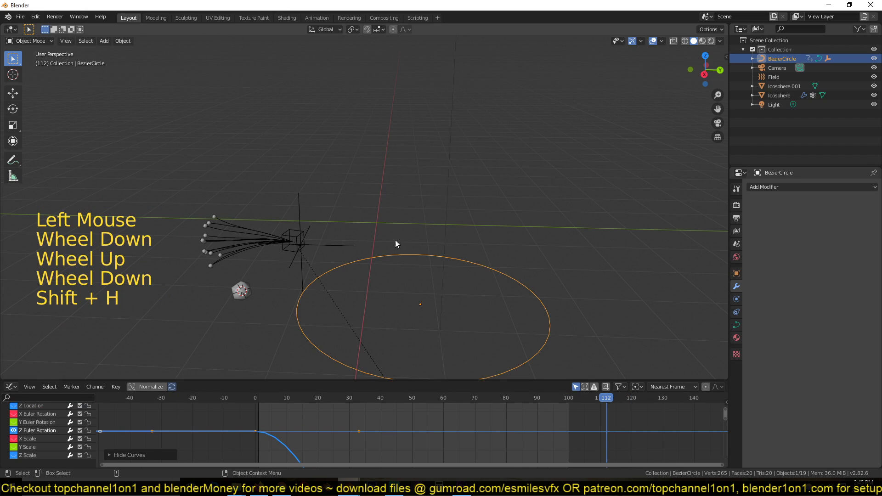
scroll(365, 431, down, 4)
key(a)
key(KP_Decimal)
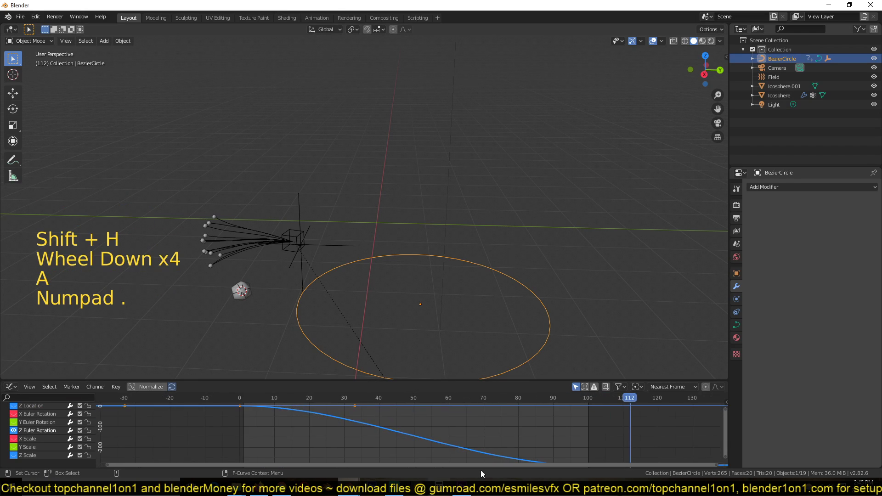
- Add a Noise F-Curve modifier to the circle's Z Euler Rotation curve and preview the motion
scroll(367, 432, down, 4)
scroll(368, 432, down, 5)
click(116, 387)
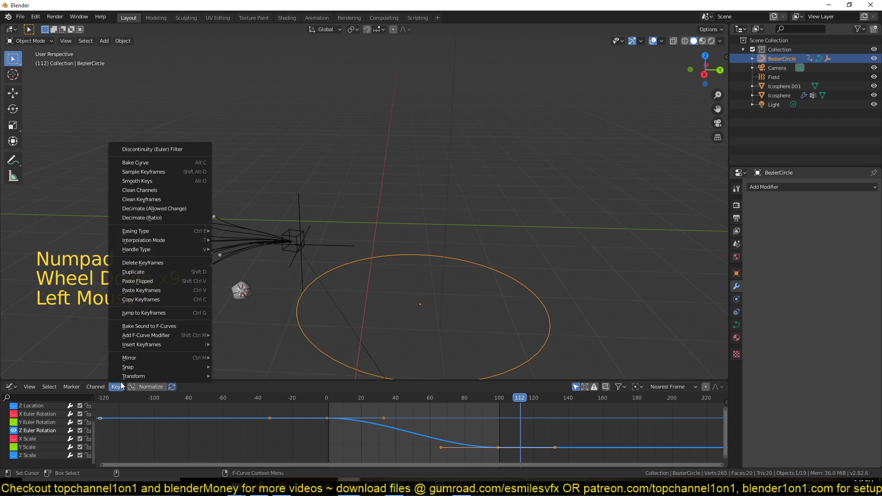
mouse_move(167, 336)
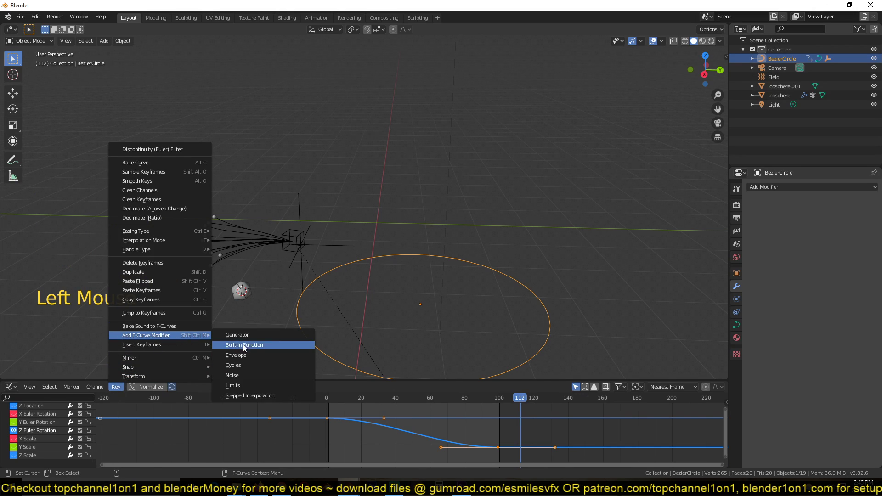
click(250, 376)
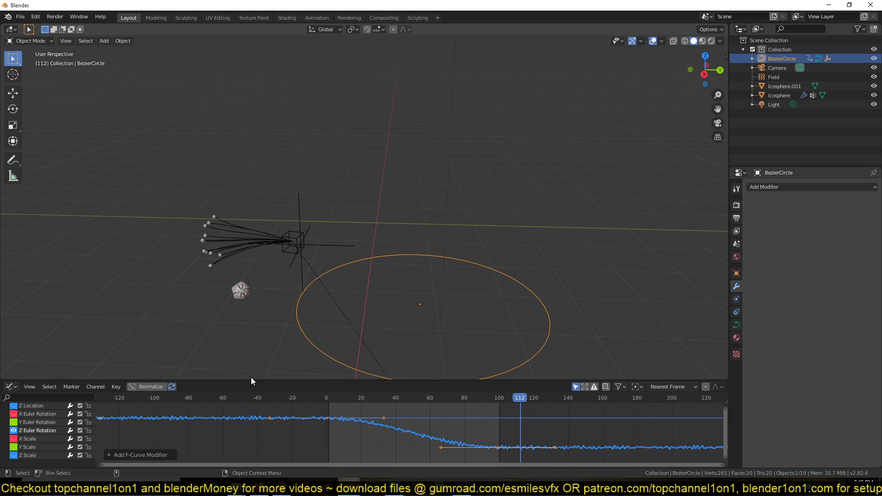
key(space)
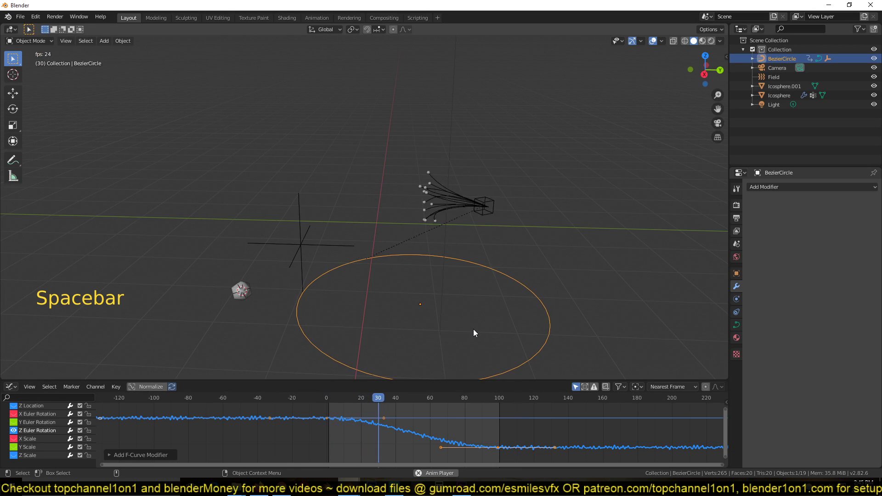
key(space)
- Set the Noise modifier's scale to 8.9 in the curve's modifier settings and play back the motion
drag(504, 382, 515, 329)
key(n)
scroll(699, 424, down, 5)
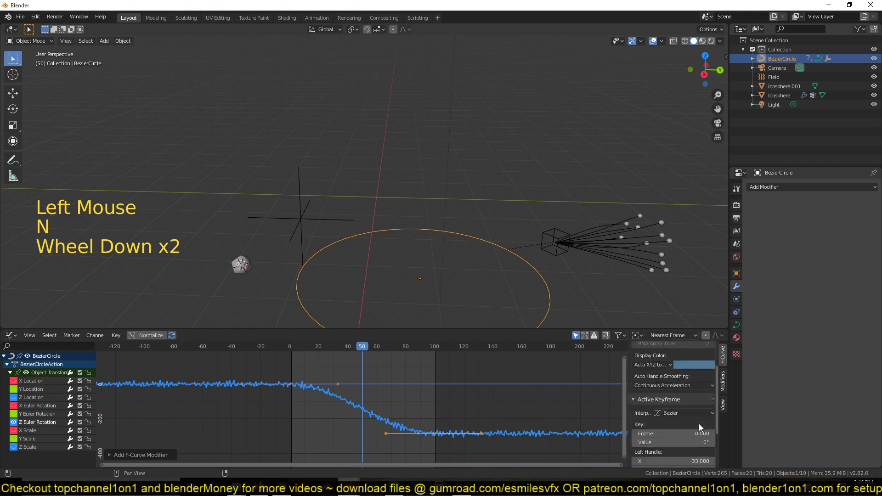
click(723, 381)
drag(653, 401, 716, 400)
key(space)
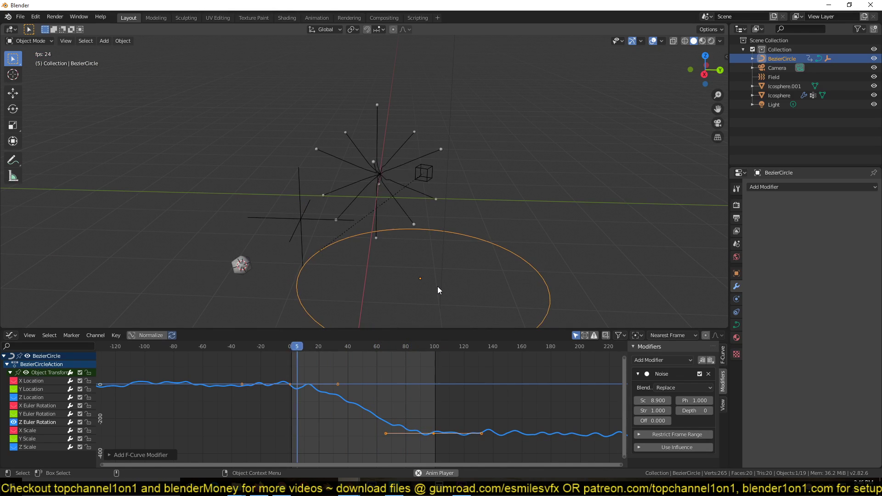
key(Escape)
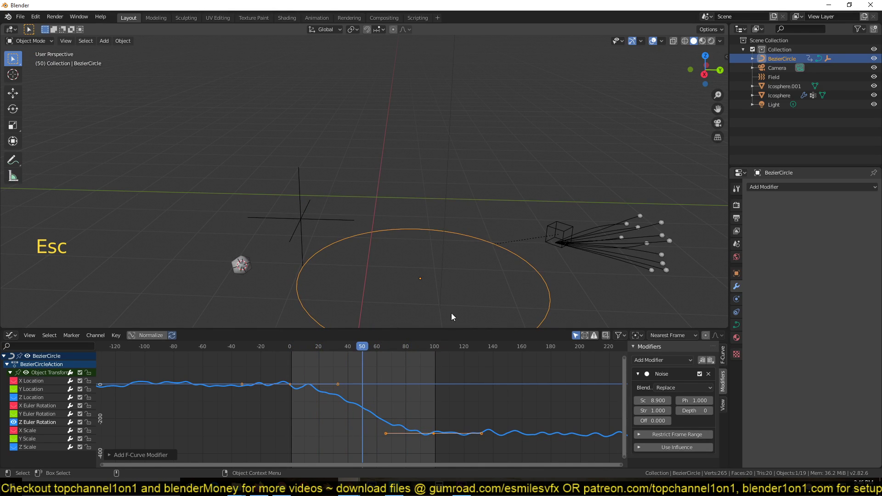
- Return to the keyframe timeline and move the circle's last keyframe to about frame 198
scroll(486, 446, up, 3)
scroll(486, 446, down, 3)
key(ctrl+Tab)
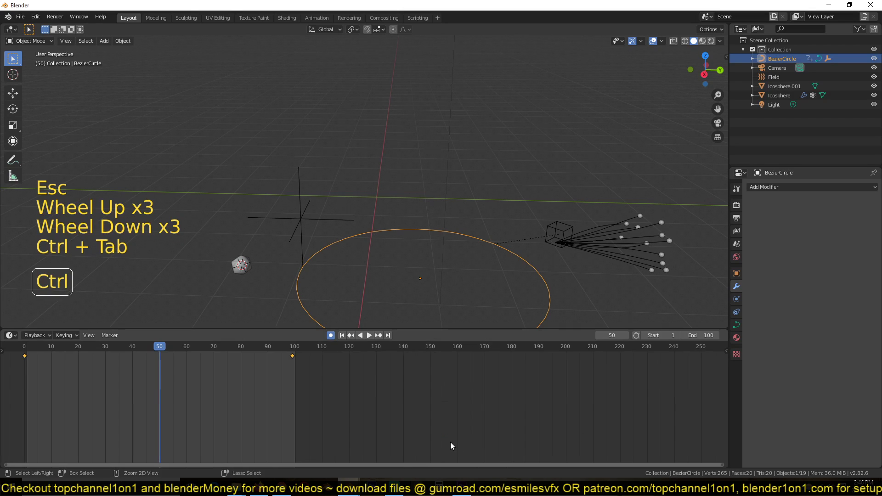
click(293, 356)
key(g)
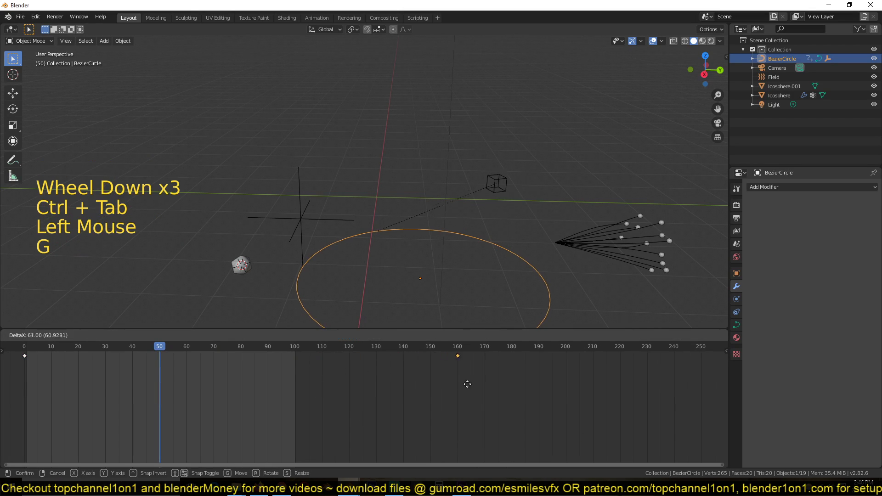
click(559, 384)
- Play the animation from frame 0, then select the wire mesh and replay it to check the retimed motion
shift+right_click(21, 393)
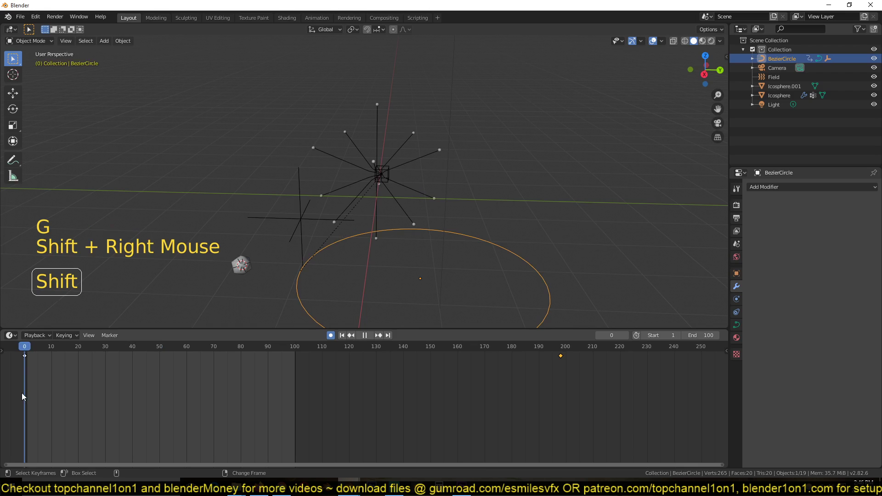
key(space)
key(Escape)
key(grave)
middle_drag(148, 249, 397, 181)
click(382, 162)
click(383, 161)
click(390, 226)
key(space)
key(Escape)
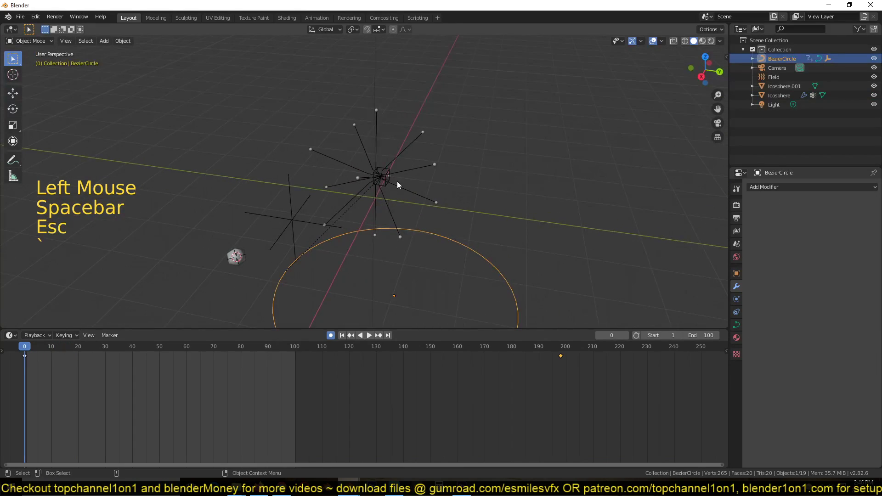
click(399, 180)
key(space)
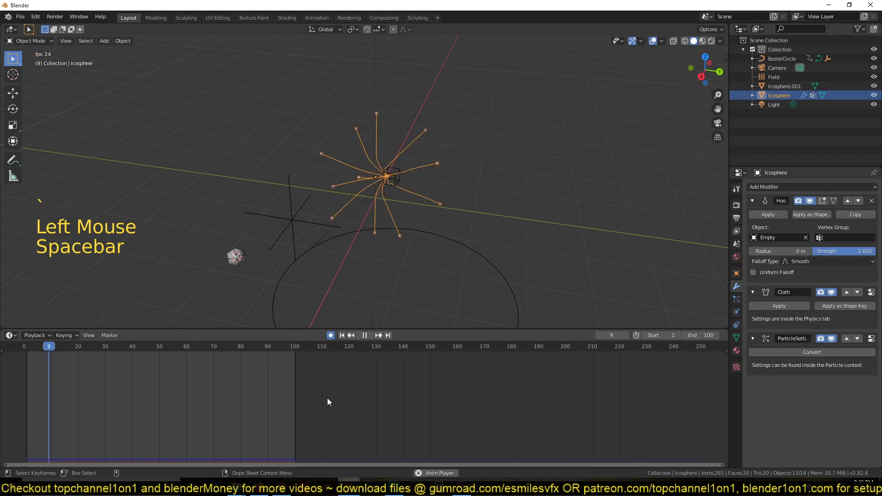
key(Escape)
- In Edit Mode, nudge all vertices of the wire mesh by about 0.01 m in X and -0.036 m in Y
key(Tab)
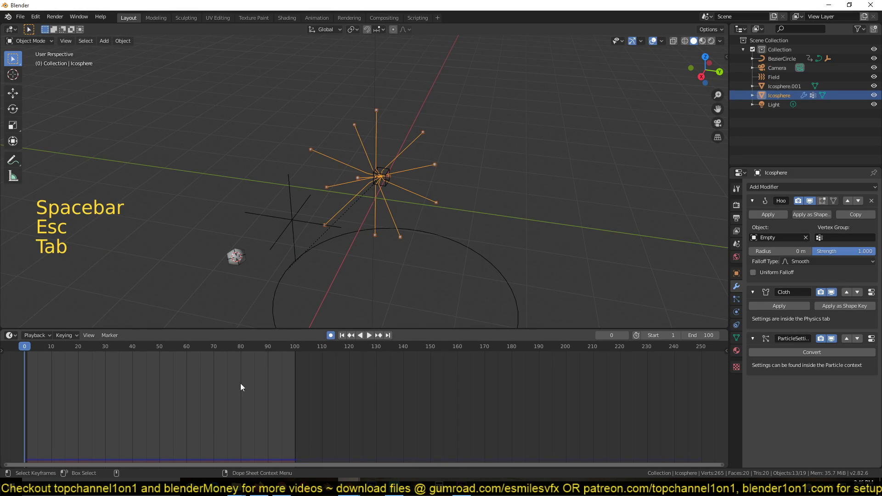
key(Tab)
key(a)
key(g)
click(355, 248)
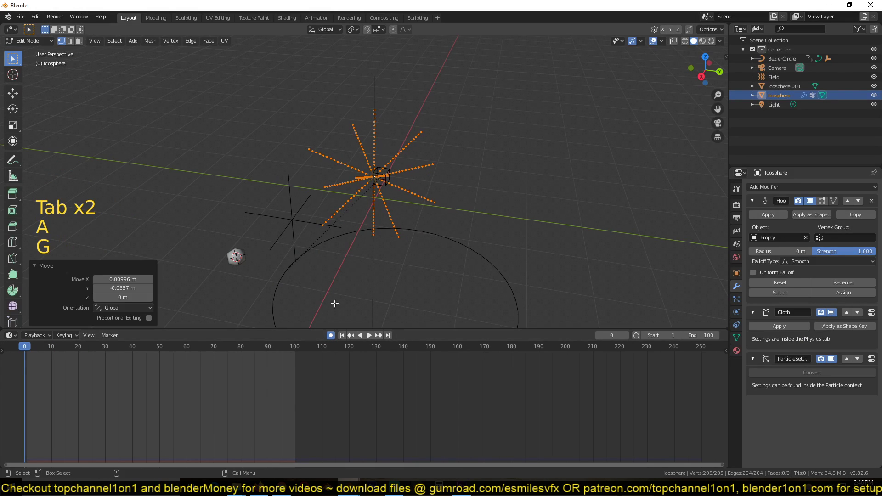
key(Tab)
- Deselect everything and play the simulation while orbiting to inspect how the wires trail around the circle
key(space)
key(alt+a)
middle_drag(437, 224, 462, 172)
middle_drag(526, 192, 430, 207)
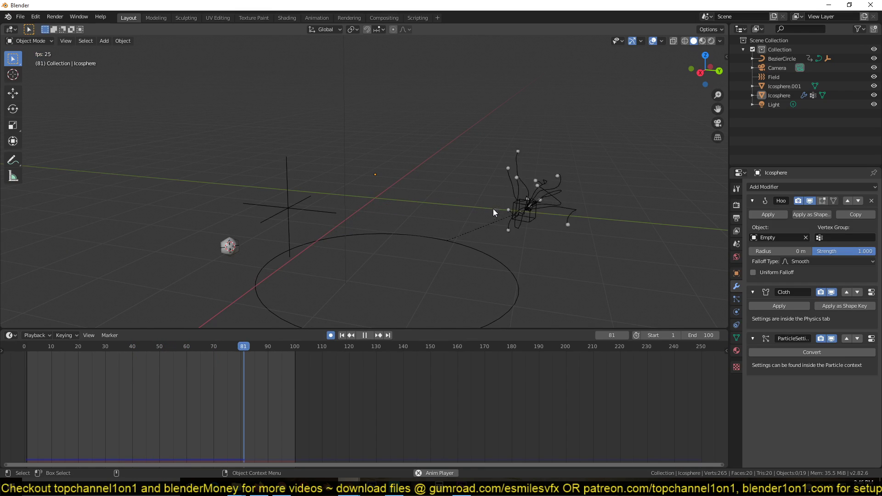
key(space)
- Inspect the wires and sphere tips up close in Material Preview shading at frame 99
click(524, 223)
scroll(393, 187, up, 4)
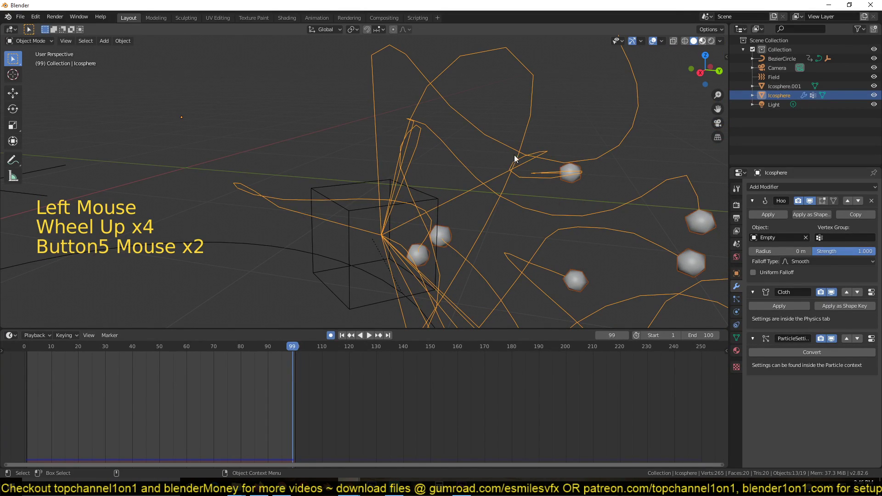
click(430, 116)
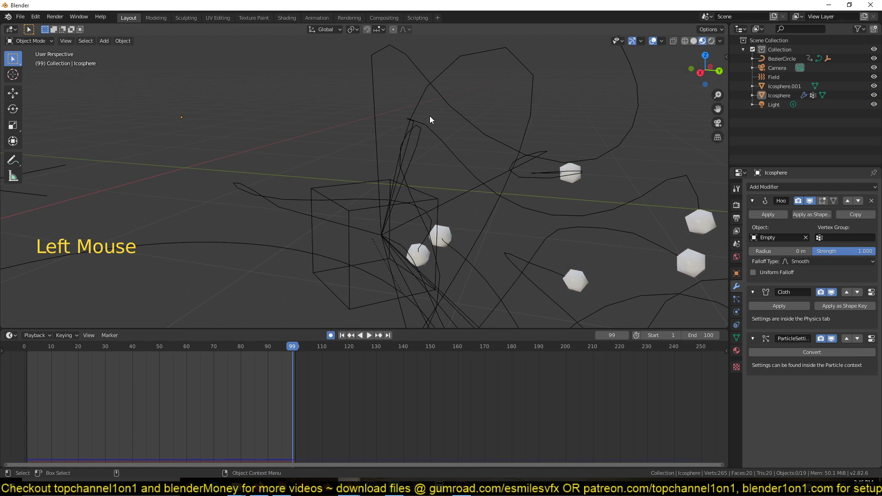
scroll(430, 124, down, 2)
scroll(432, 137, up, 3)
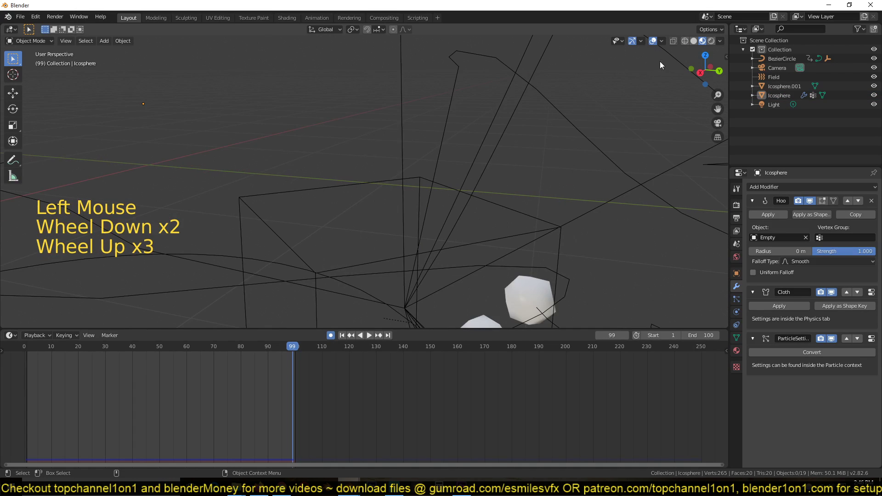
- Preview the creature in Rendered shading, hide the viewport overlays, and return to Solid shading
click(711, 40)
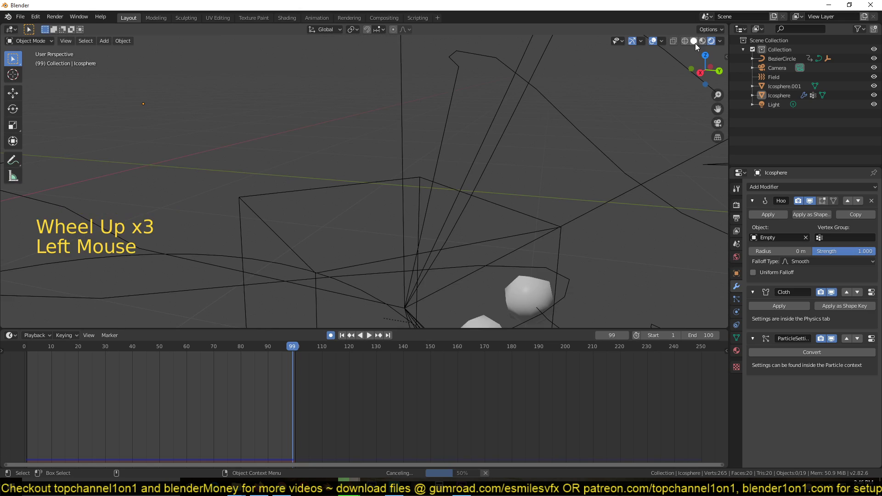
scroll(635, 143, down, 3)
key(alt+a)
click(653, 41)
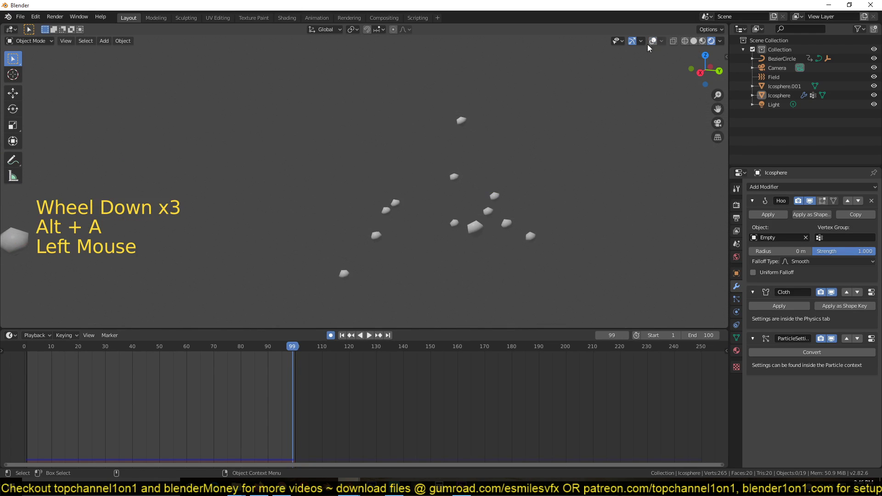
scroll(508, 187, up, 3)
scroll(508, 187, down, 2)
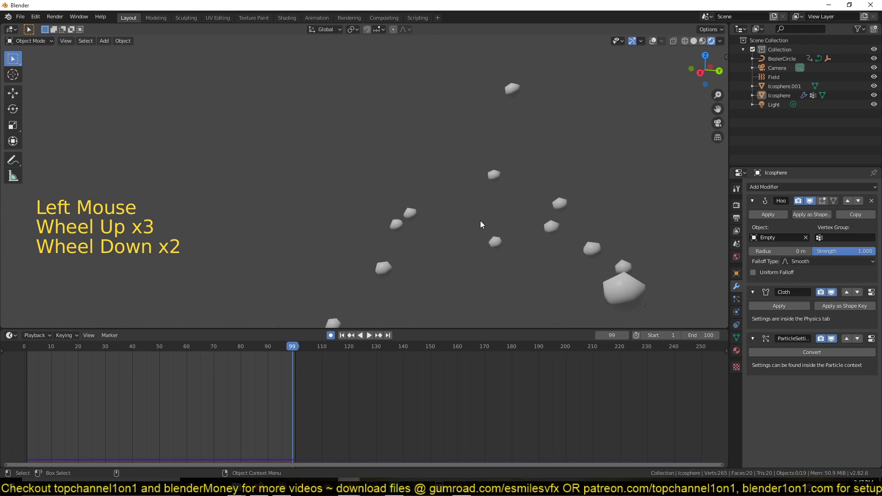
click(692, 40)
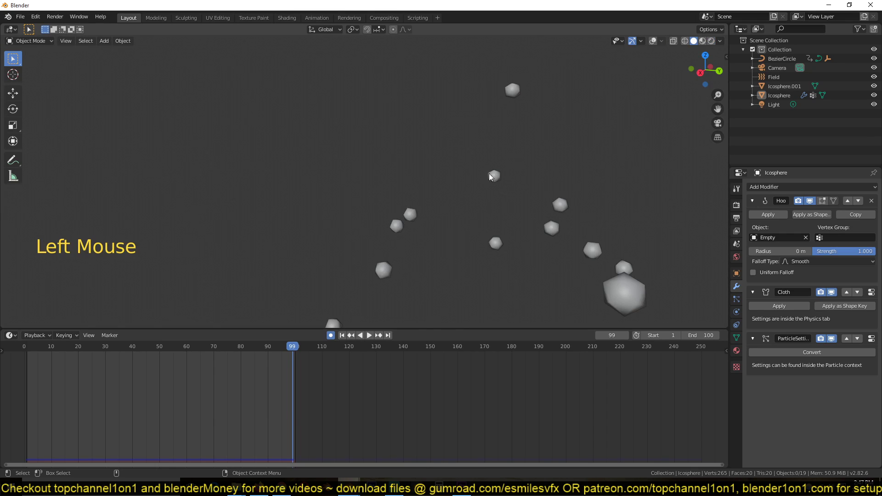
- Show the viewport overlays again, select the wire mesh, collapse its Hook and Cloth modifiers, and add a Skin modifier
click(652, 41)
click(494, 134)
click(495, 135)
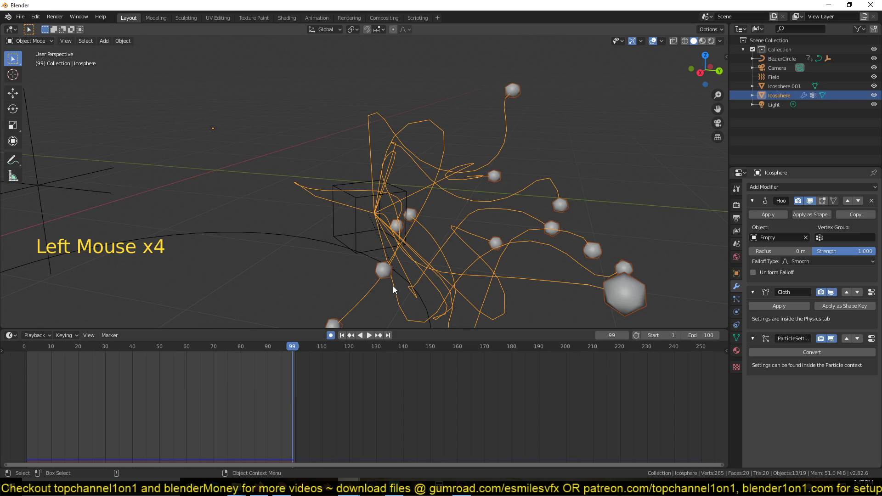
click(751, 282)
click(753, 293)
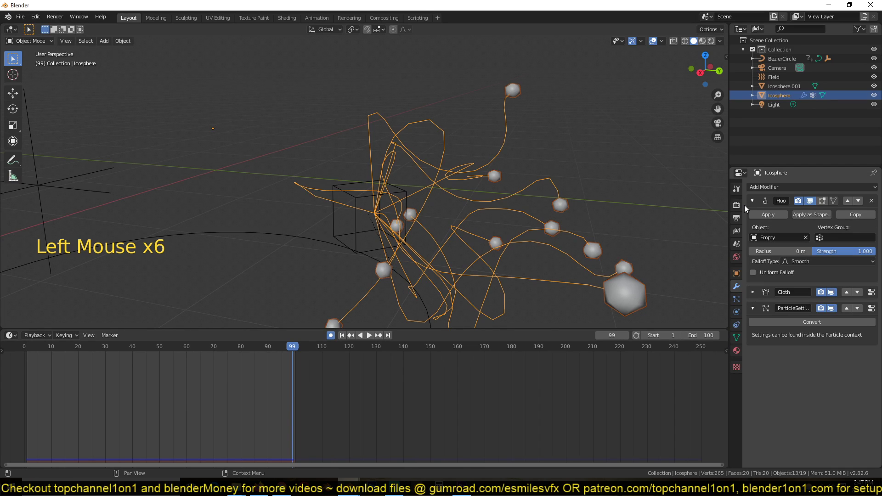
click(752, 201)
click(780, 187)
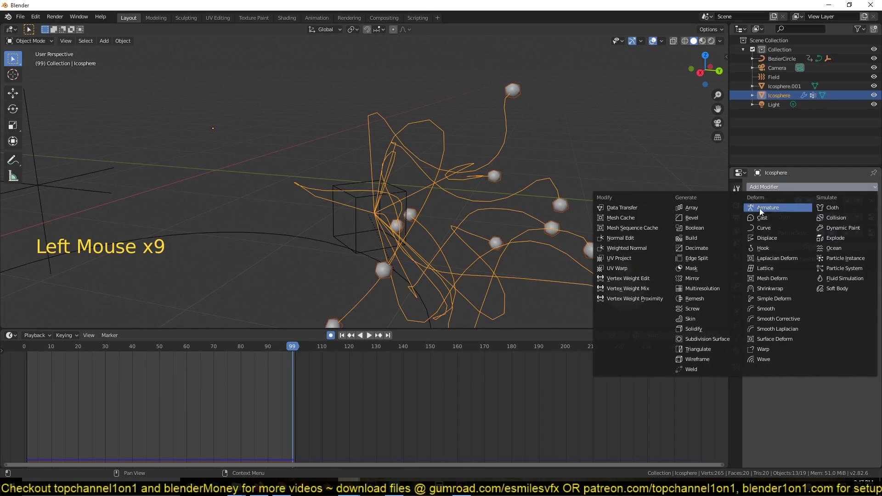
click(699, 319)
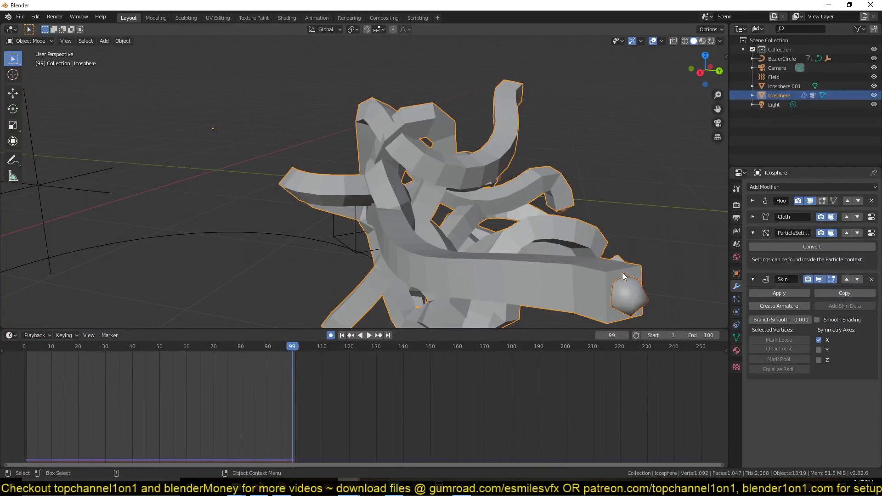
- Shrink the skin radius of all wire vertices with Skin Resize, starting with a scale of about 0.087, then return to Object Mode in Solid shading
key(grave)
key(grave)
scroll(575, 260, down, 1)
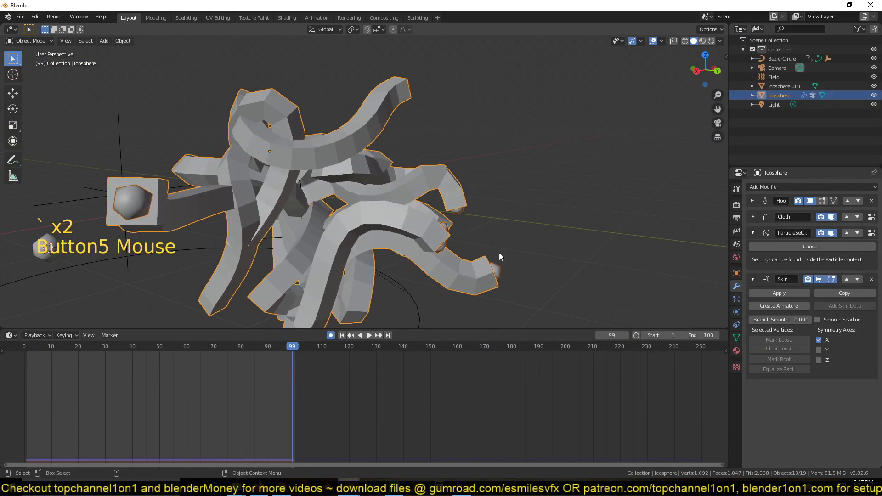
scroll(430, 247, down, 1)
key(Tab)
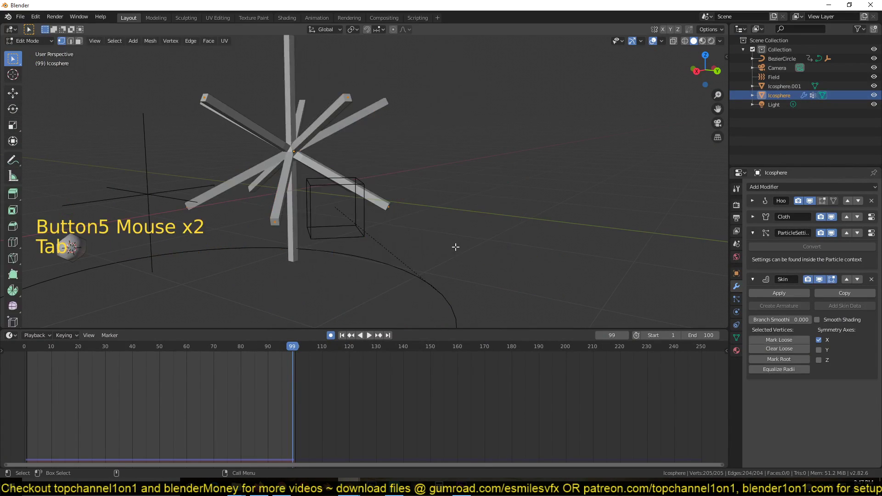
key(a)
key(z)
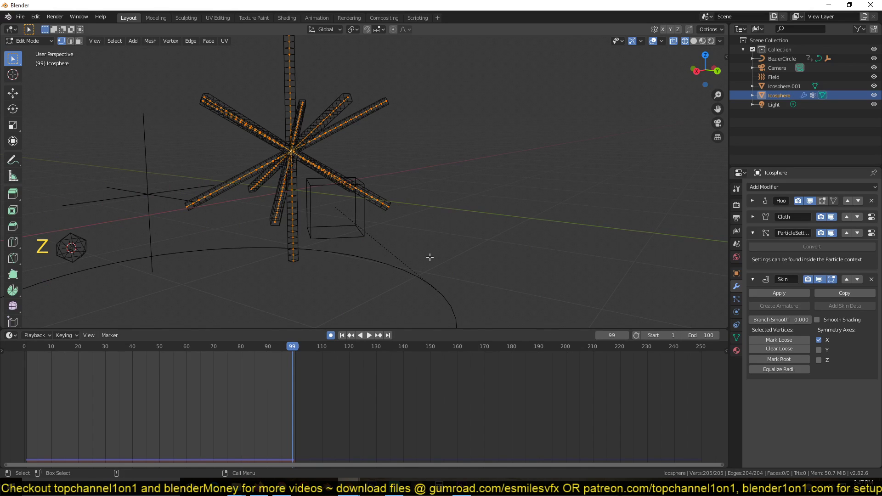
key(ctrl+a)
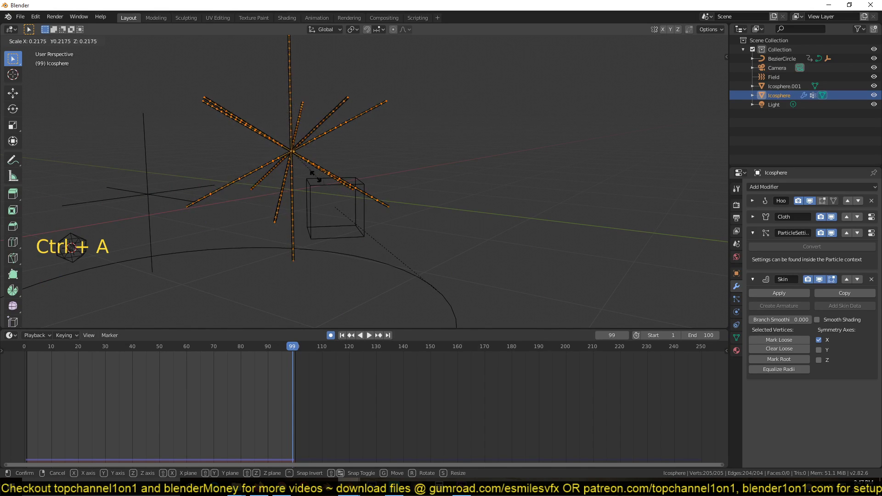
click(298, 163)
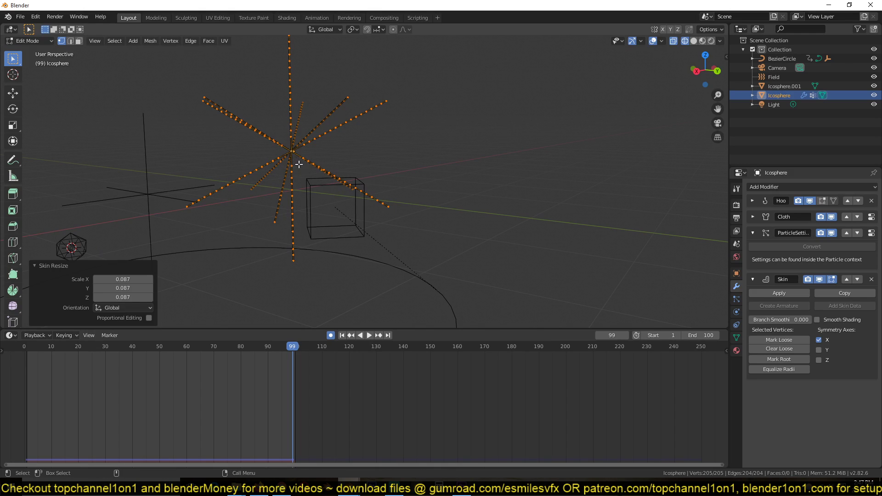
key(ctrl+a)
click(381, 209)
key(Tab)
key(z)
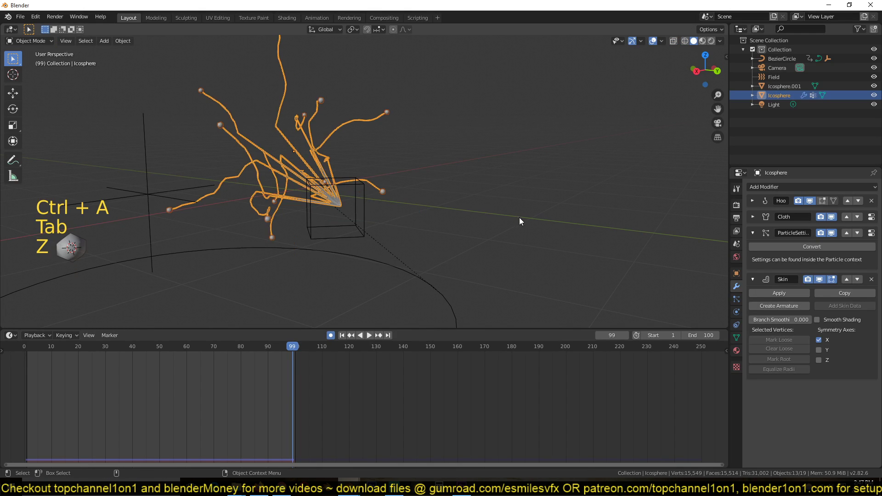
- Deselect everything and play the skinned wire simulation from frame 0 to frame 45
key(alt+a)
key(grave)
shift+right_click(9, 386)
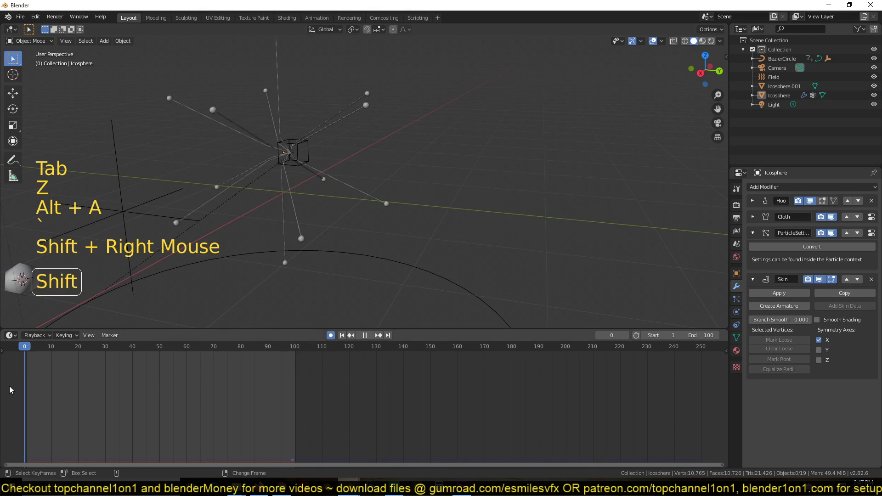
shift+right_click(395, 405)
key(space)
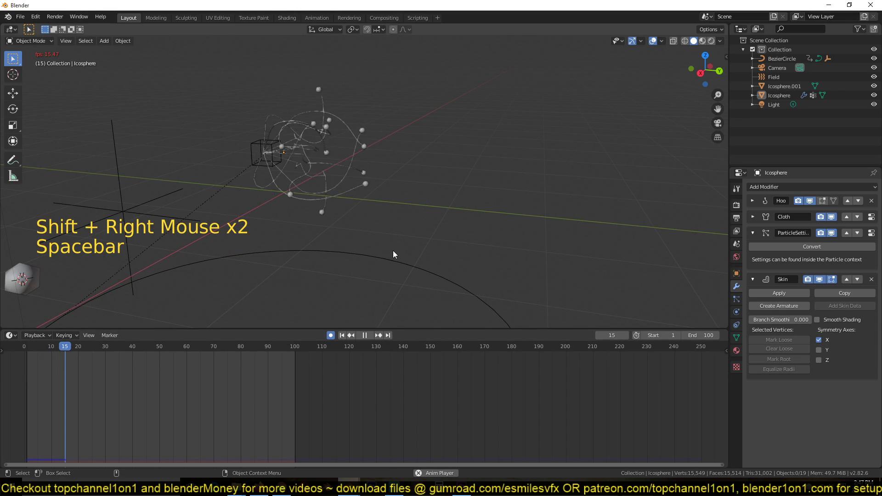
key(space)
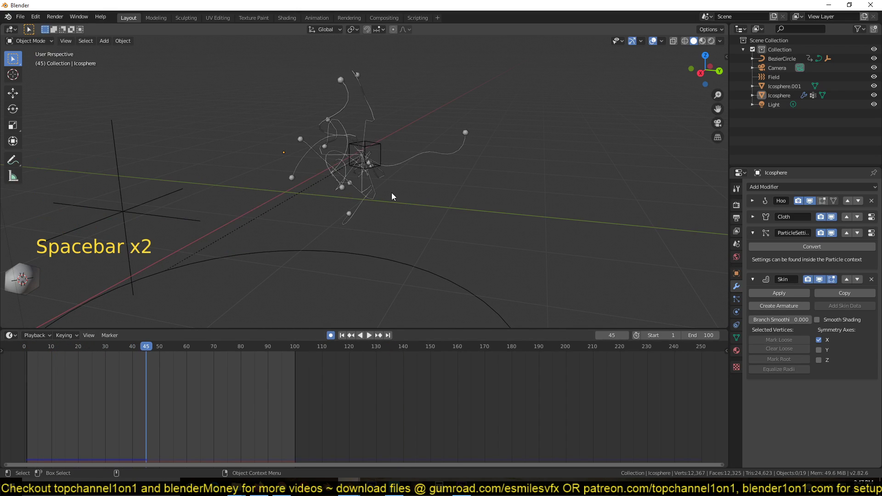
- Examine the skinned wires and sphere tips up close and from afar while playing the simulation onward, checking the playback frame rate
scroll(363, 195, up, 3)
key(grave)
key(grave)
middle_drag(344, 188, 396, 201)
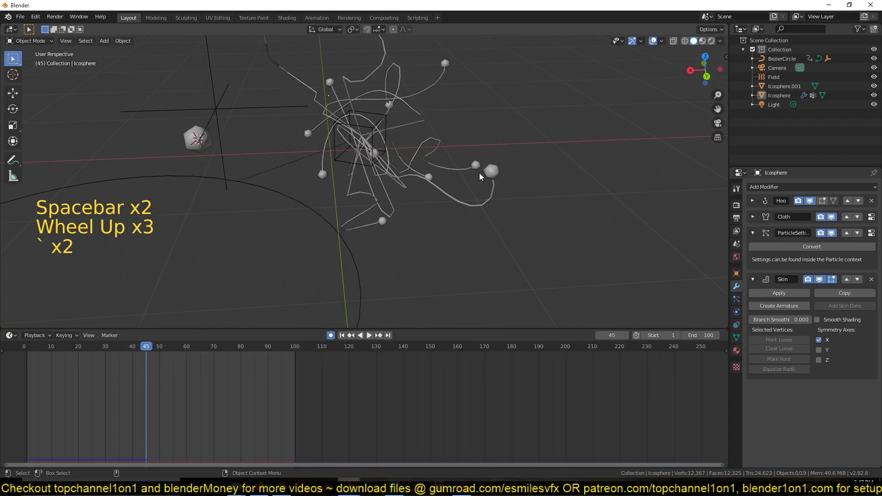
key(grave)
middle_drag(481, 172, 506, 167)
key(space)
key(space)
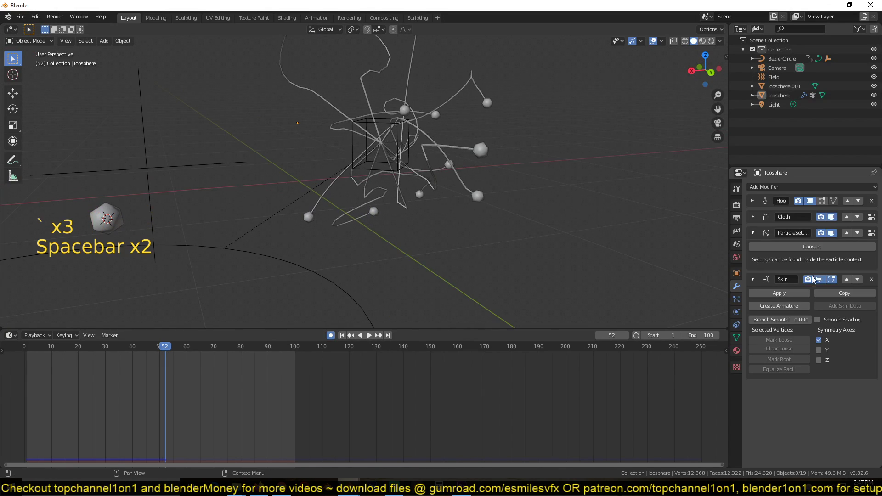
key(space)
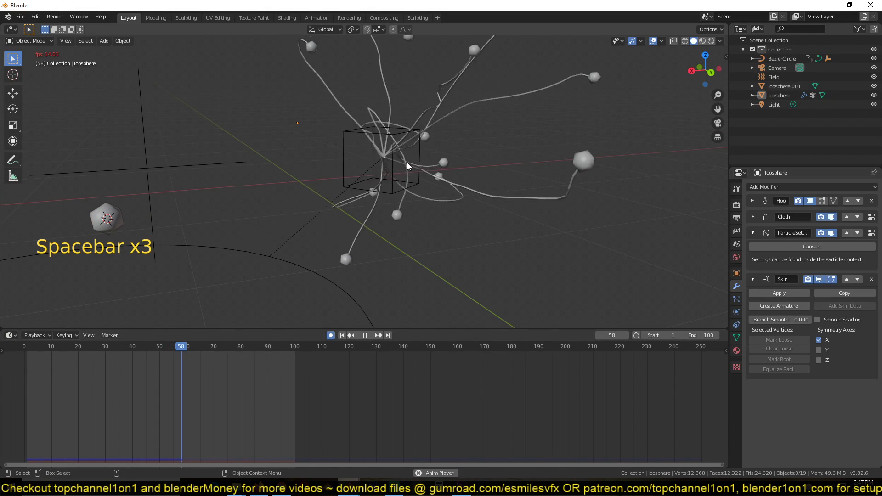
scroll(407, 162, down, 3)
key(space)
key(space)
key(space)
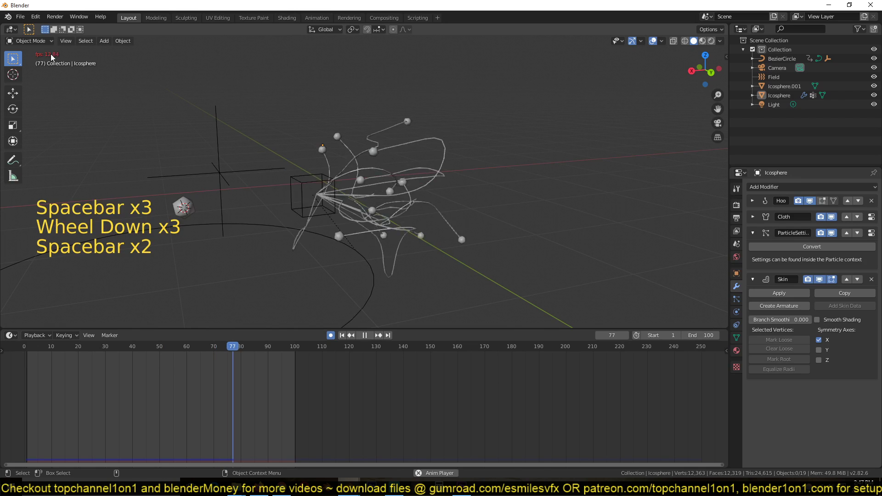
key(space)
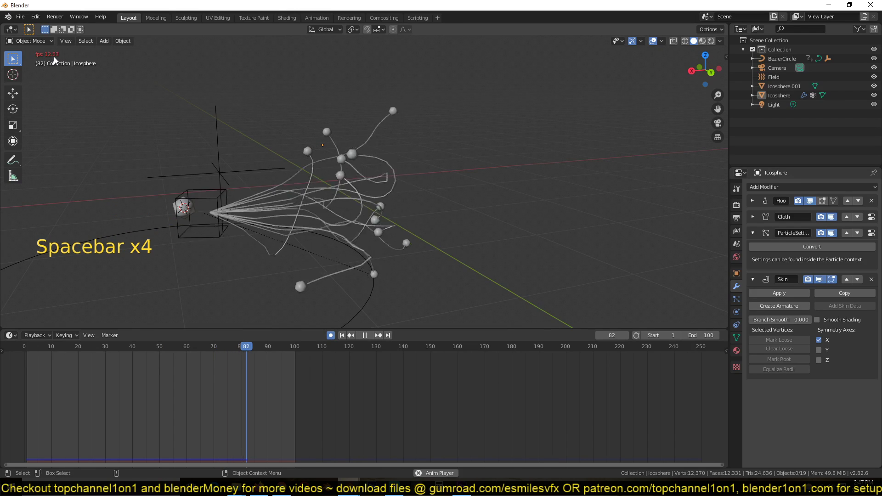
- At frame 0, duplicate all wires of the mesh in place and trackball-rotate the copy by about -18.9° and 45.3°
click(212, 252)
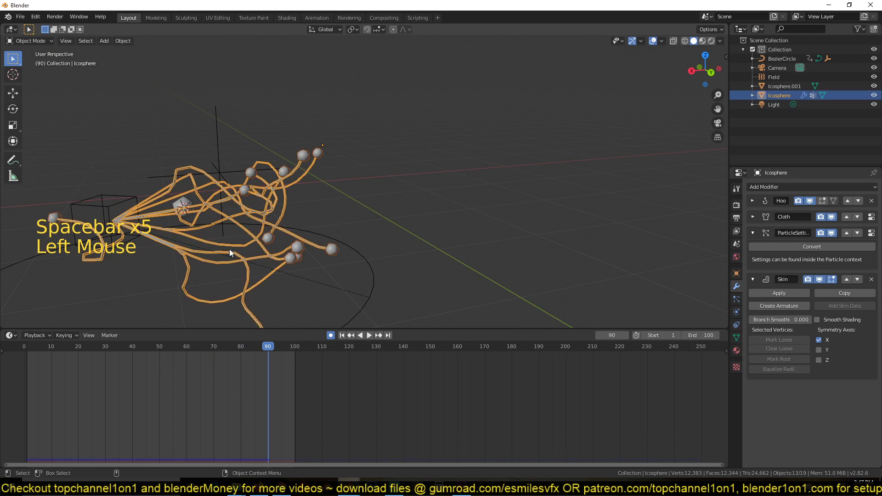
shift+right_click(18, 403)
key(Tab)
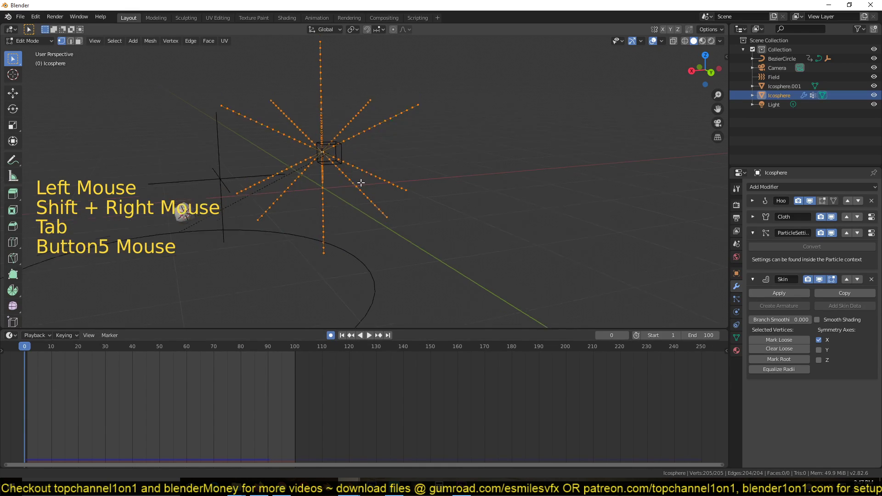
scroll(368, 239, up, 2)
shift+middle_drag(347, 240, 399, 213)
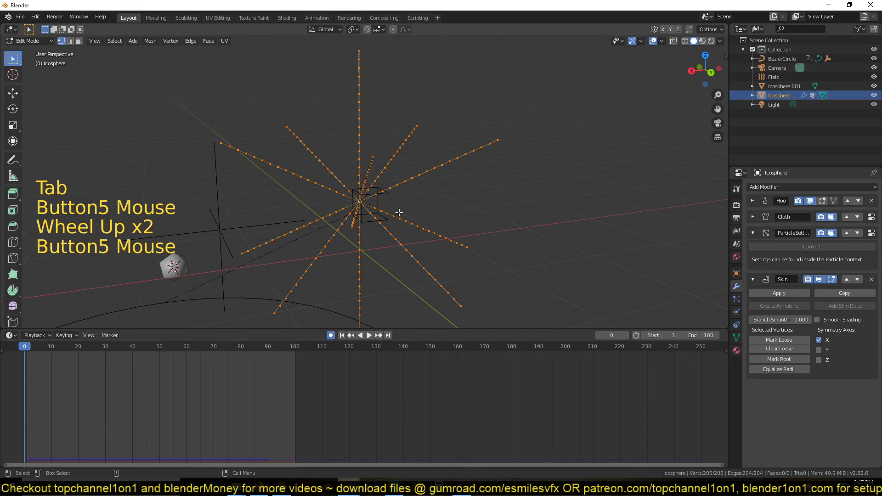
key(shift+d)
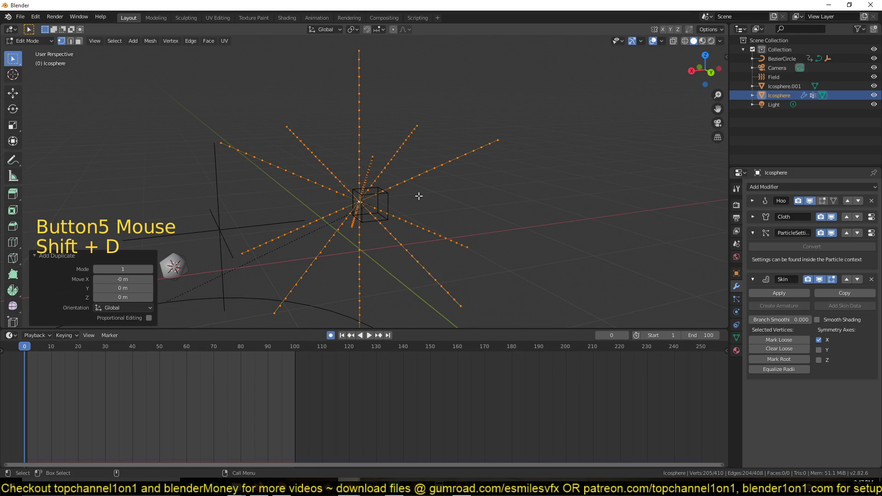
key(g)
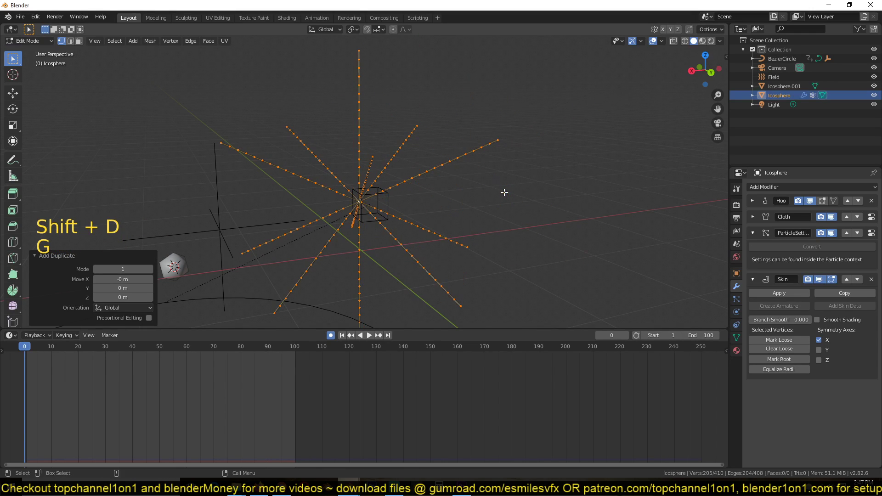
key(r)
key(r)
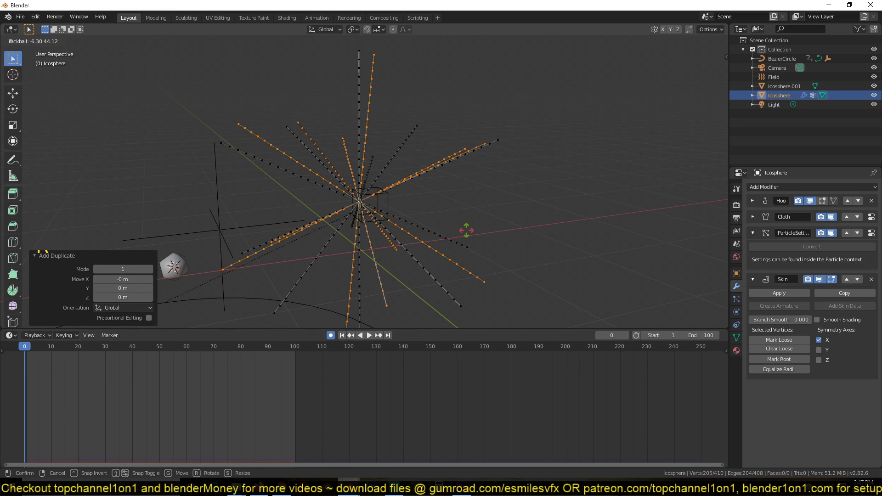
click(467, 221)
- From the top view, rotate the duplicated wires by about -2.11° and adjust their scale
key(KP_7)
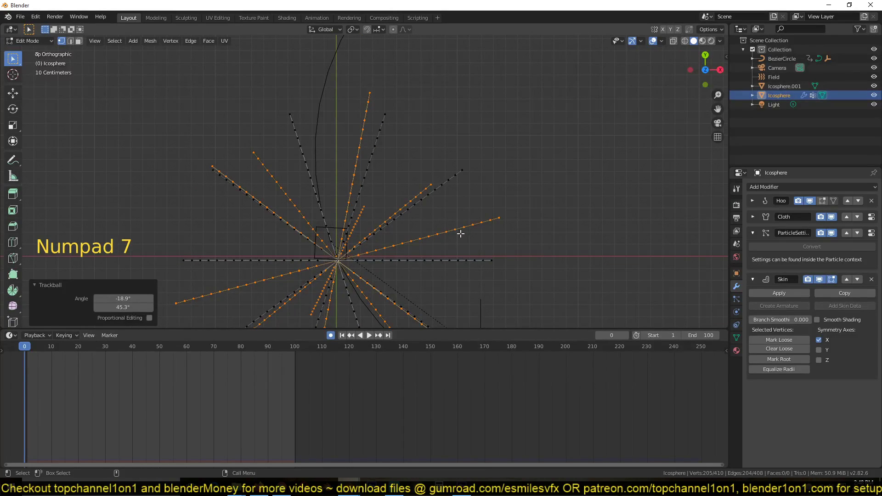
key(r)
click(467, 218)
key(s)
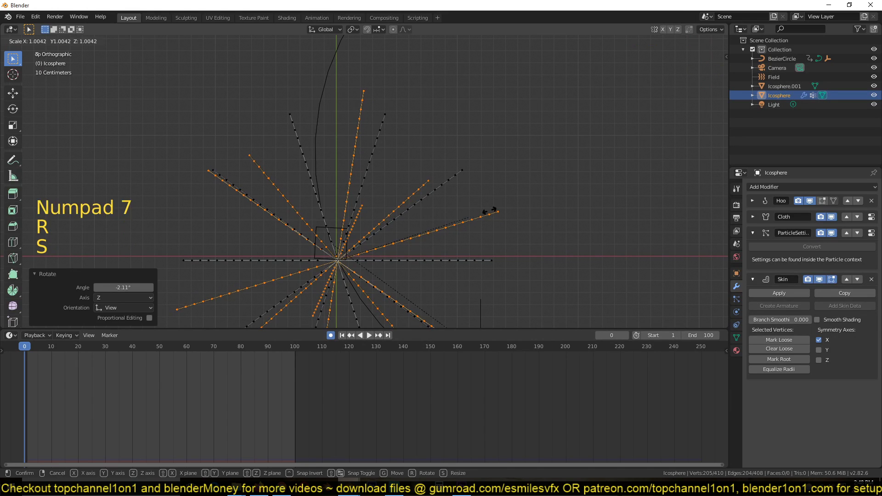
click(533, 192)
- Merge all vertices of the wire mesh by distance, return to Object Mode, and deselect everything
middle_drag(531, 191, 443, 211)
key(a)
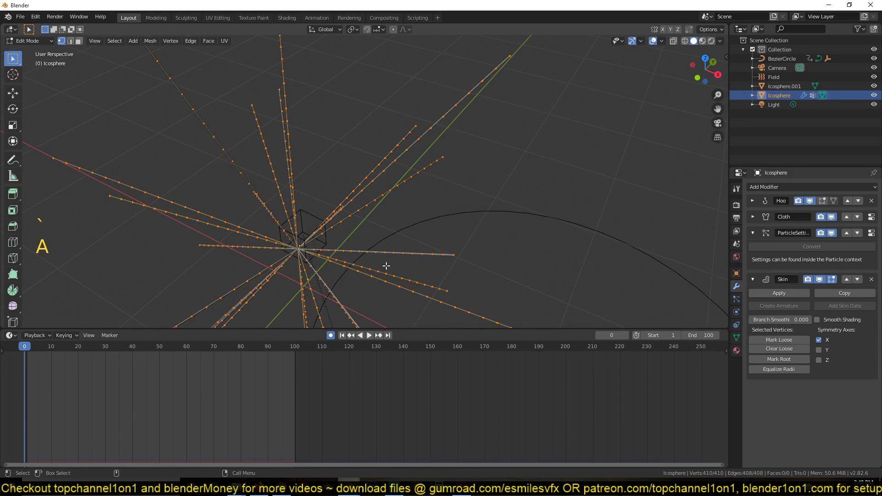
right_click(446, 229)
mouse_move(442, 411)
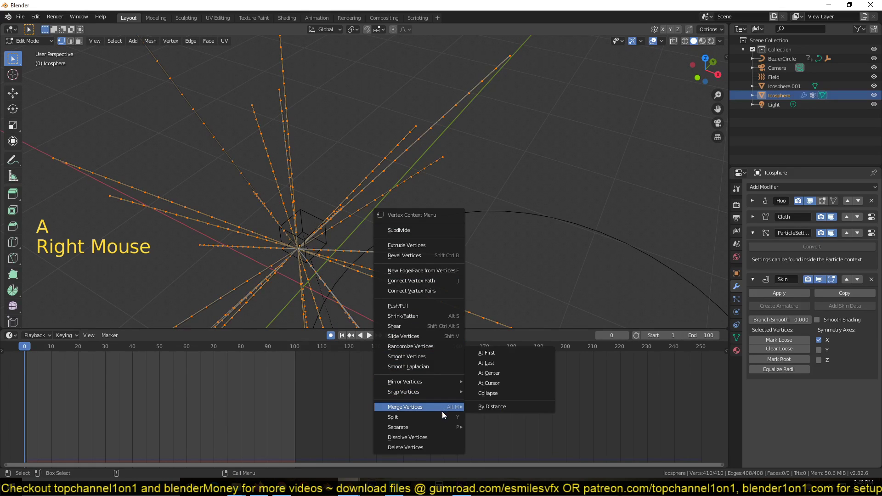
click(489, 407)
key(Tab)
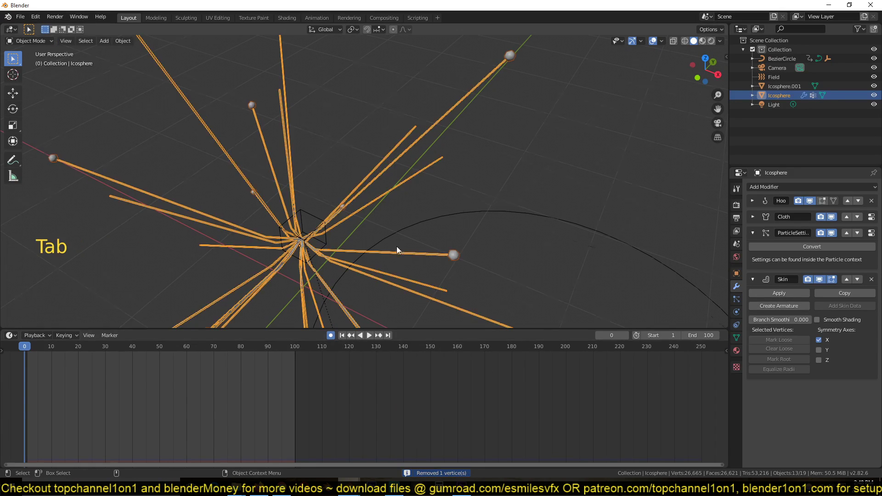
key(alt+a)
scroll(338, 249, down, 3)
- Duplicate the entire merged set of wires in place and trackball-rotate the copy by about -23.5° and 38.4°
key(Tab)
key(a)
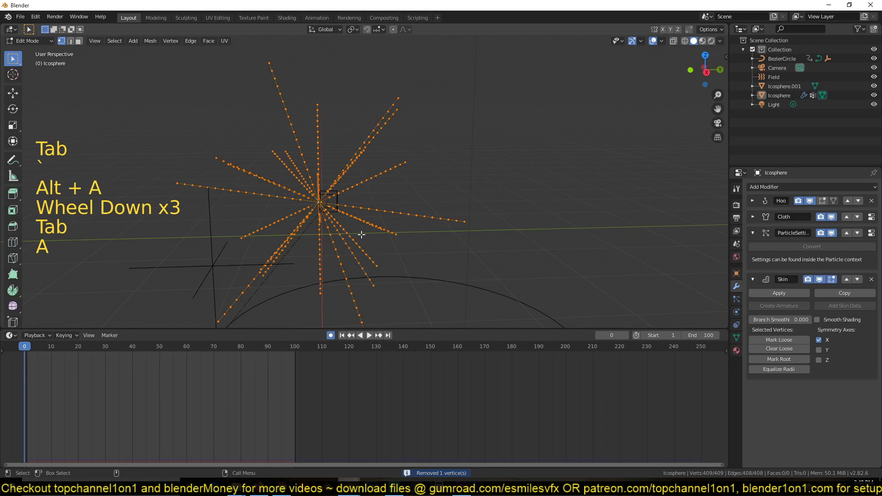
key(shift+d)
right_click(387, 239)
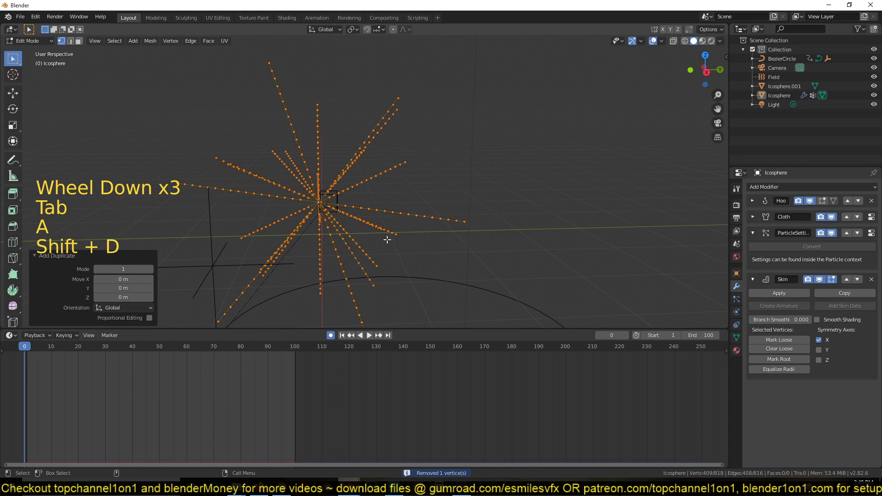
key(r)
key(r)
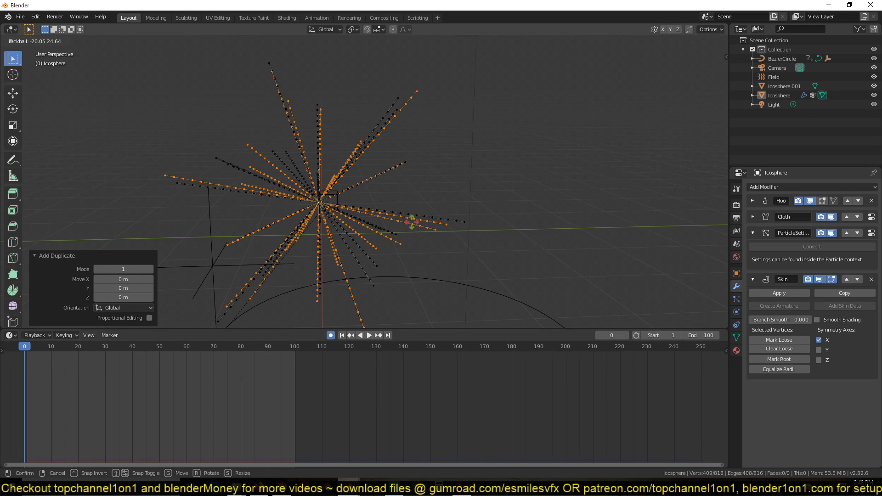
click(640, 278)
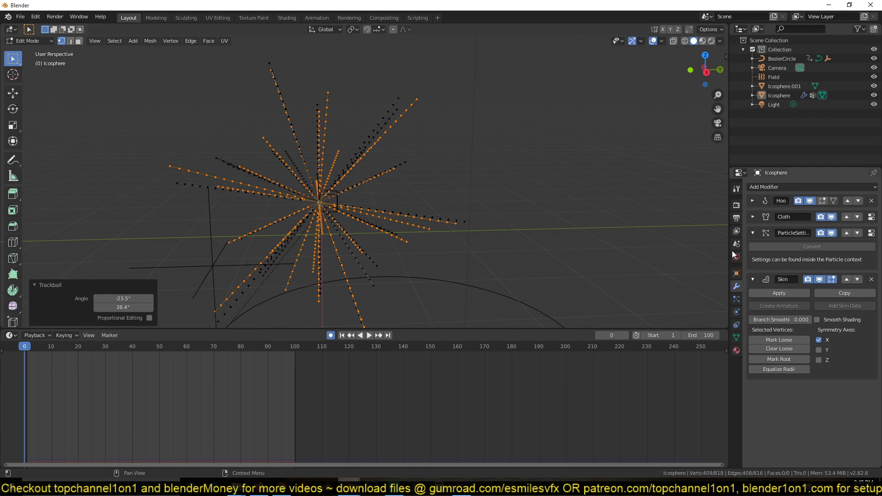
- Turn off the Skin modifier's viewport display, trackball-rotate the duplicated wires, and scale them uniformly by about 1.283
click(821, 279)
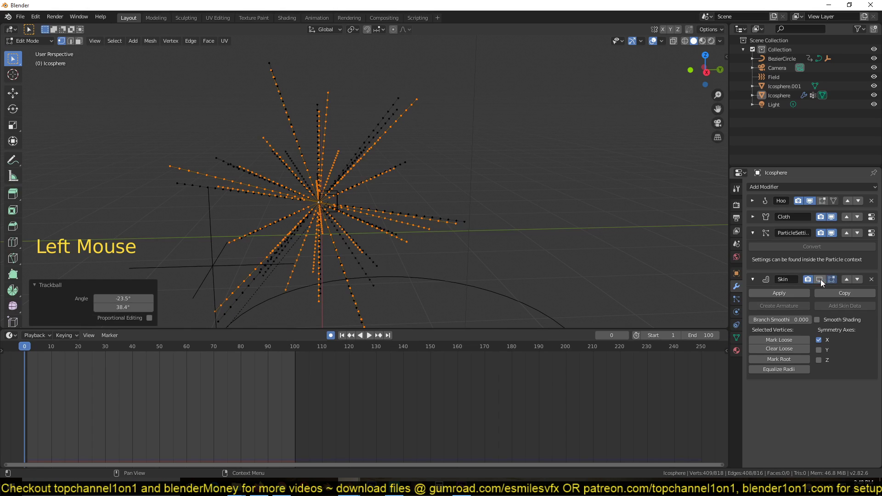
key(r)
key(r)
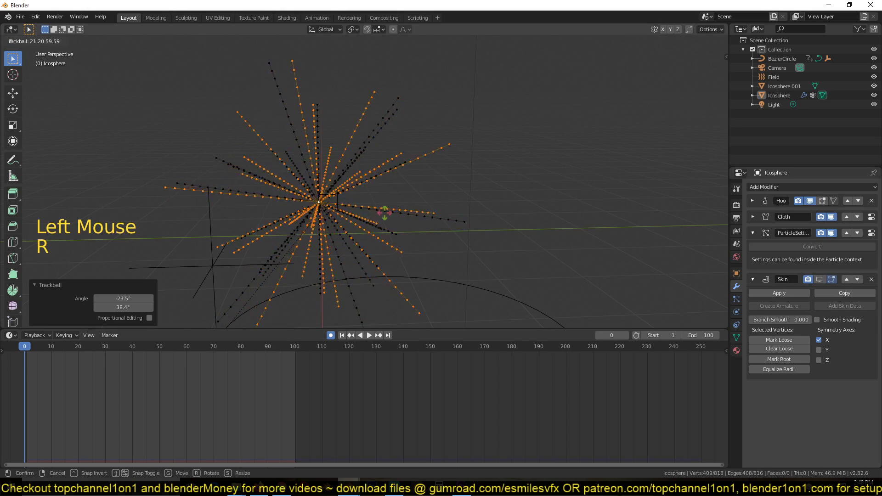
key(s)
click(407, 224)
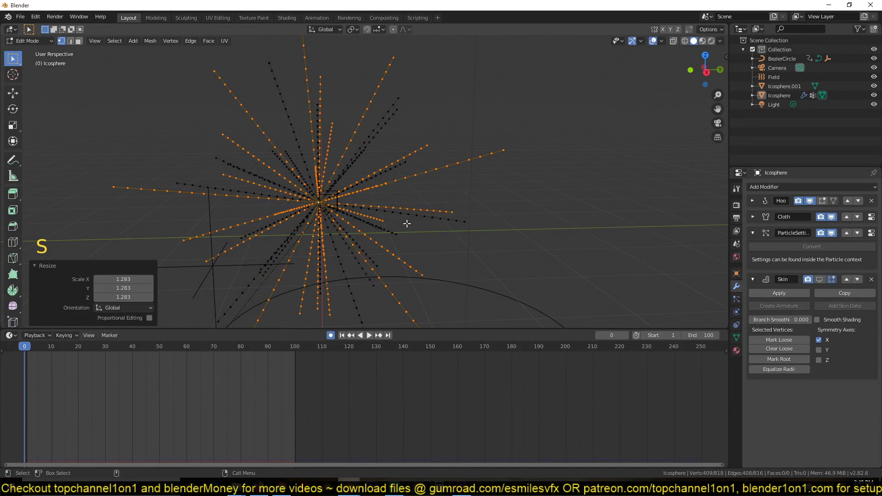
- Merge all vertices of the wire mesh by distance, return to Object Mode, and play the cloth simulation
key(a)
right_click(409, 225)
mouse_move(439, 227)
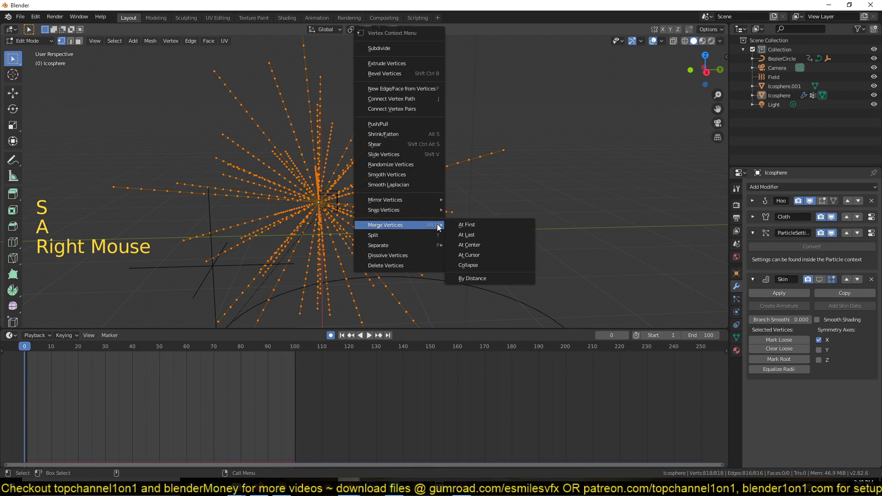
click(491, 278)
key(Tab)
key(space)
key(Escape)
shift+right_click(329, 392)
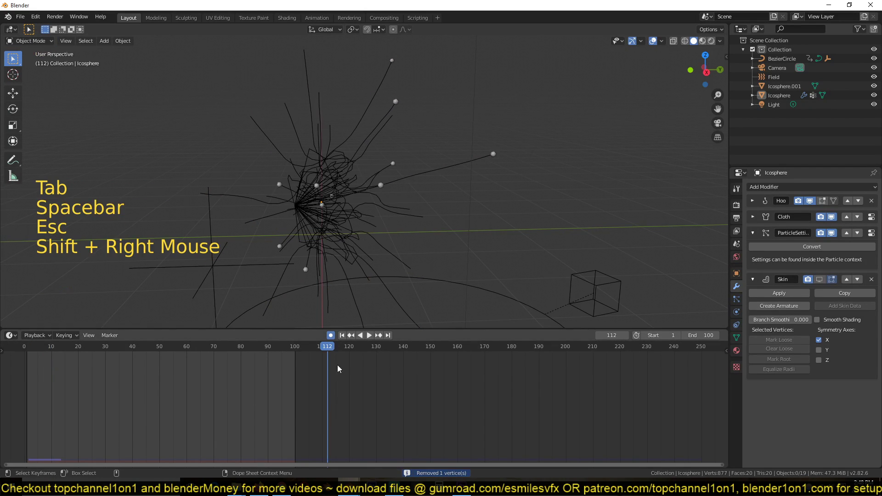
key(space)
key(Escape)
- Select the wire mesh and raise its hair particle emission number to 33
click(402, 177)
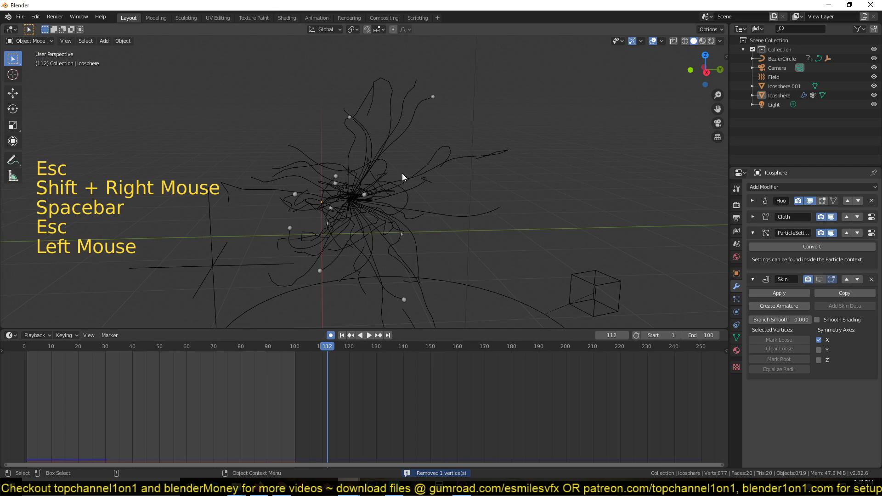
click(737, 301)
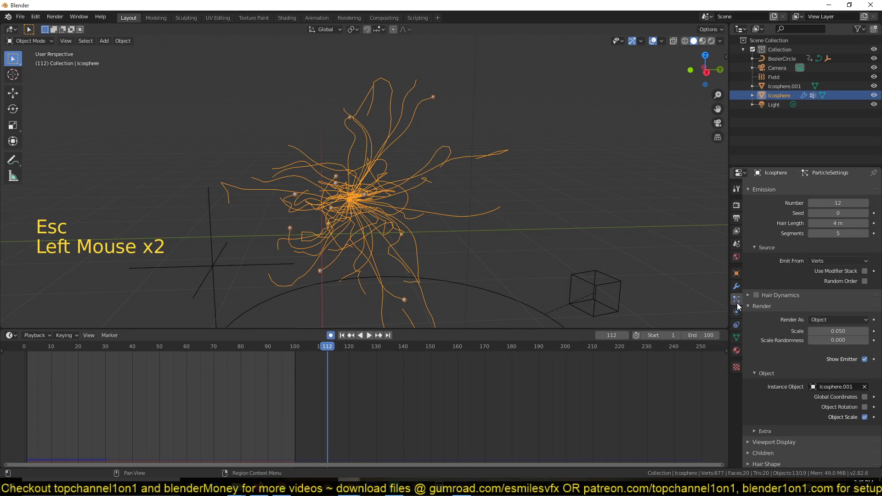
scroll(793, 278, up, 9)
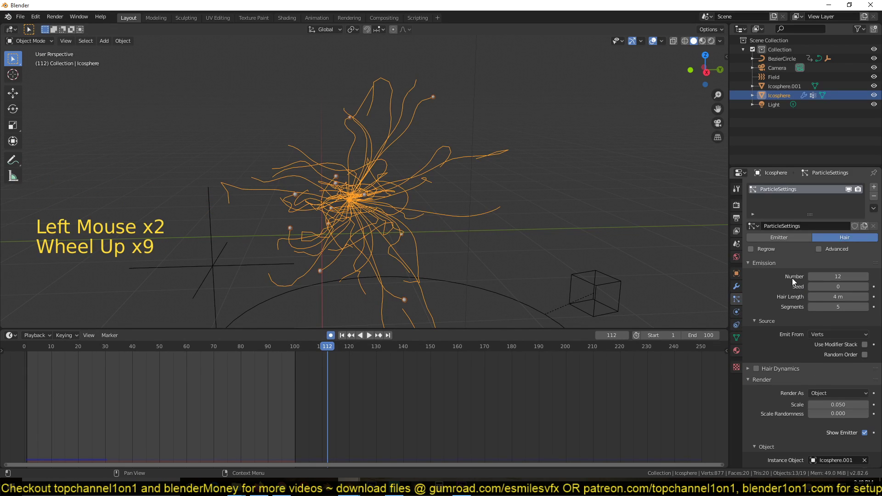
click(866, 276)
double_click(867, 277)
click(866, 276)
click(867, 276)
click(867, 276)
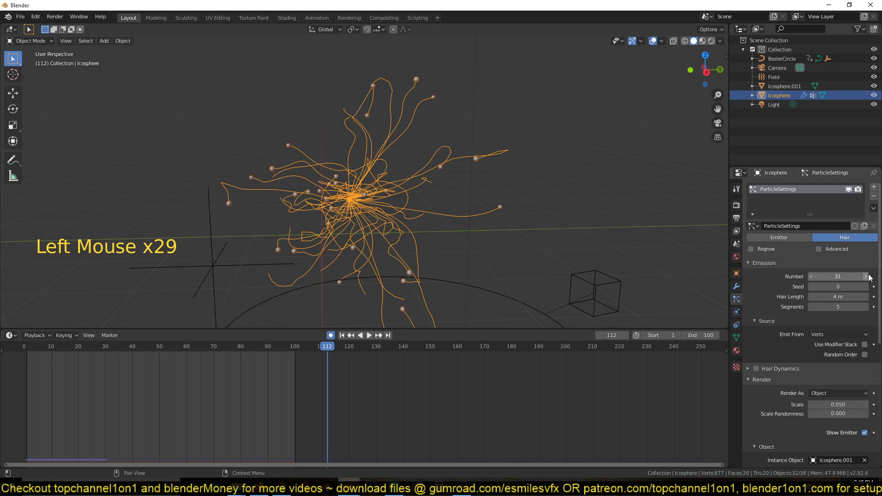
click(490, 216)
click(490, 216)
- In Edit Mode, select only the vertices assigned to Group.001 and check how many wire tips there are
key(Tab)
key(alt+a)
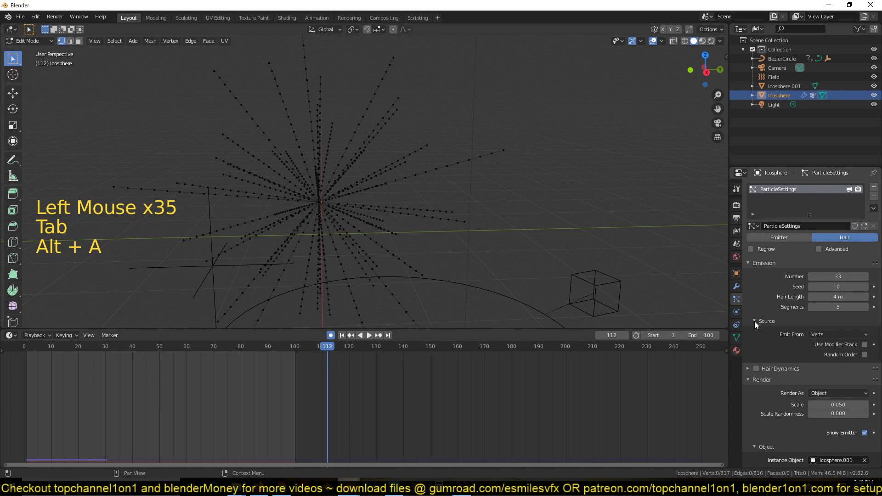
click(736, 338)
click(826, 271)
middle_drag(297, 163, 471, 133)
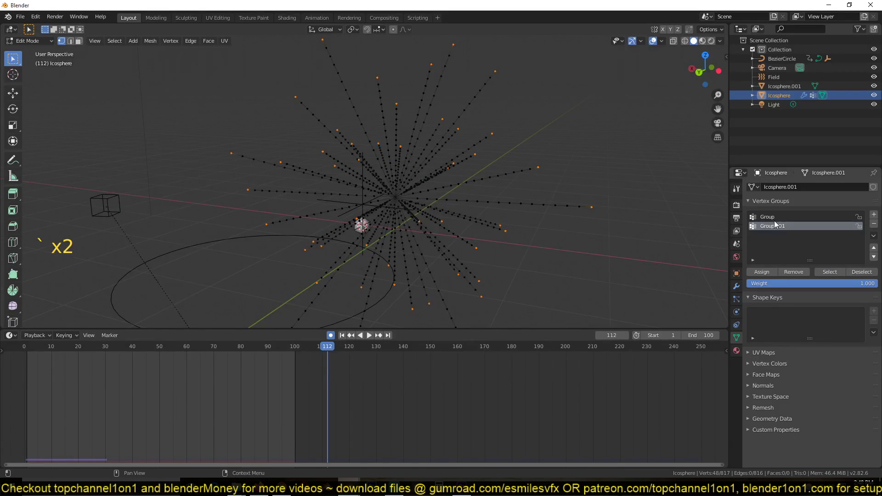
key(Tab)
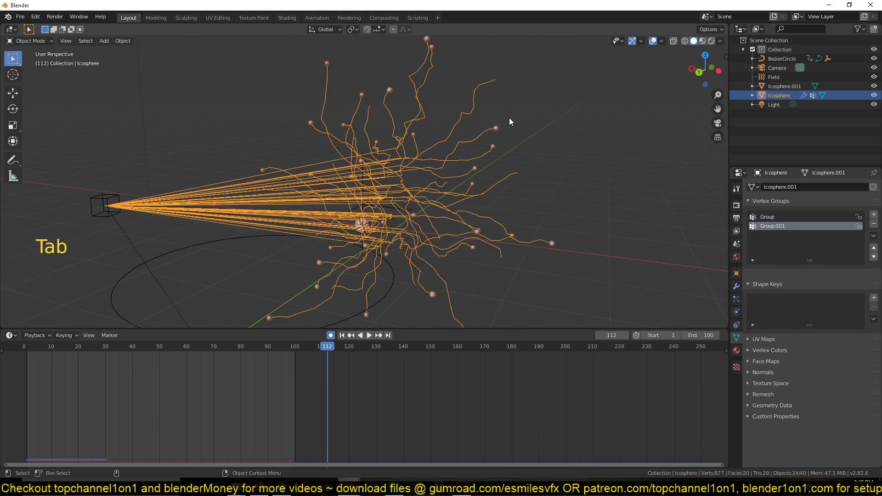
key(Tab)
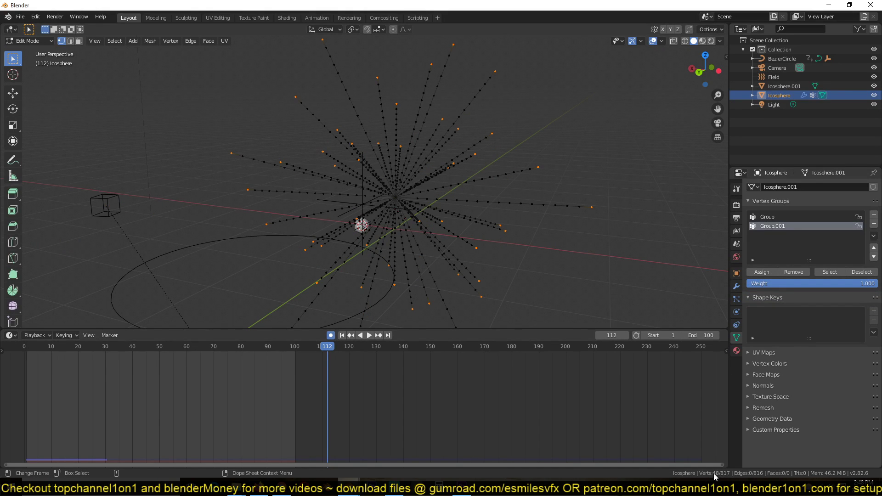
- Return to Object Mode and set the hair particle emission number to 48
key(Tab)
click(737, 300)
double_click(830, 275)
middle_drag(529, 174, 371, 123)
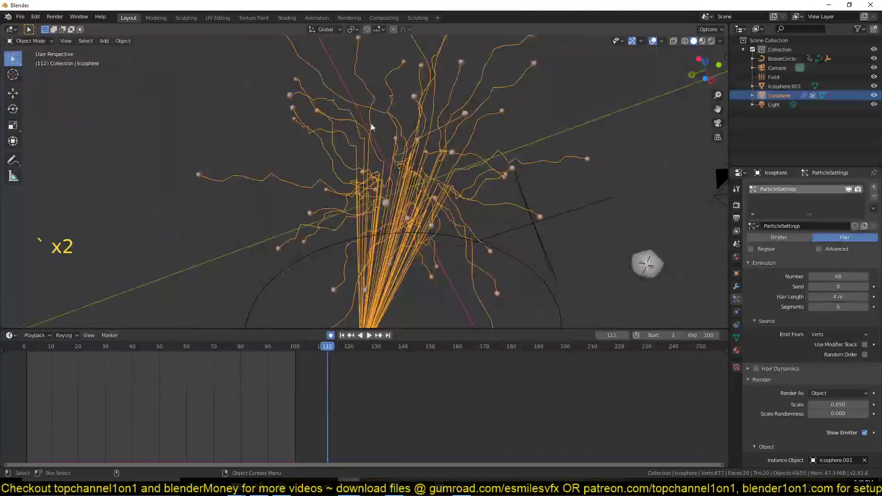
- Deselect everything and play the simulation from frame 0 to examine the wires and their sphere tips from several angles
shift+right_click(312, 170)
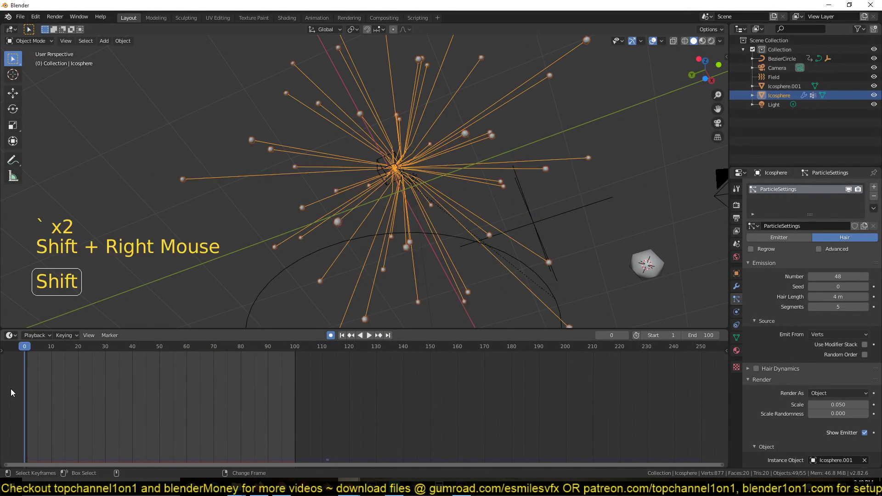
key(grave)
key(alt+a)
scroll(338, 202, down, 1)
key(space)
key(Escape)
shift+right_click(344, 352)
scroll(417, 205, down, 4)
key(grave)
key(space)
key(grave)
scroll(472, 247, up, 4)
key(Escape)
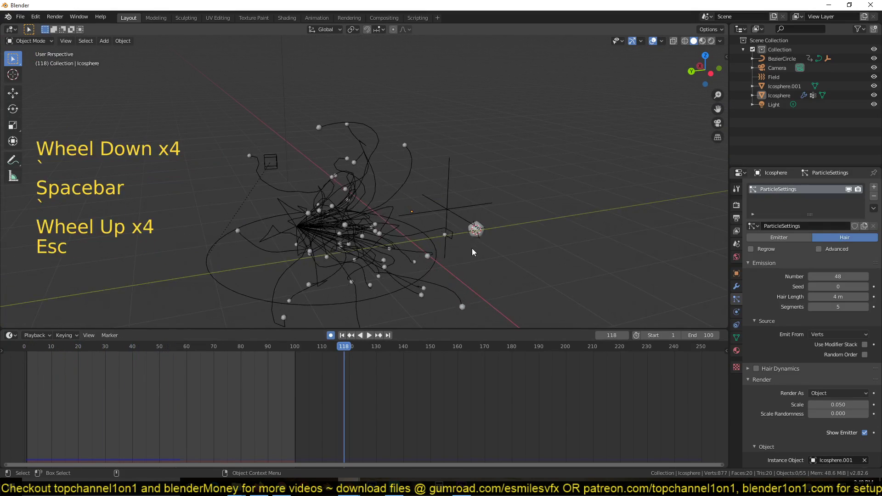
- Select the wire mesh and remove its Skin modifier
click(407, 258)
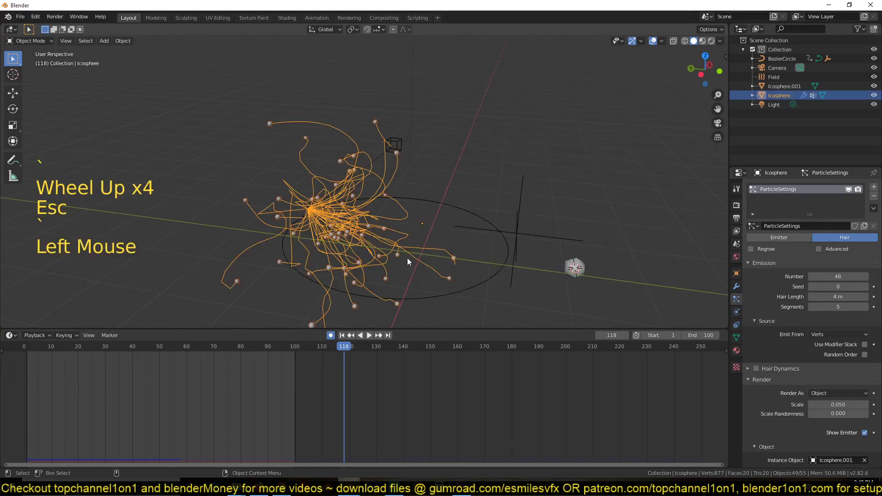
click(737, 287)
middle_drag(271, 187, 329, 191)
scroll(329, 193, up, 1)
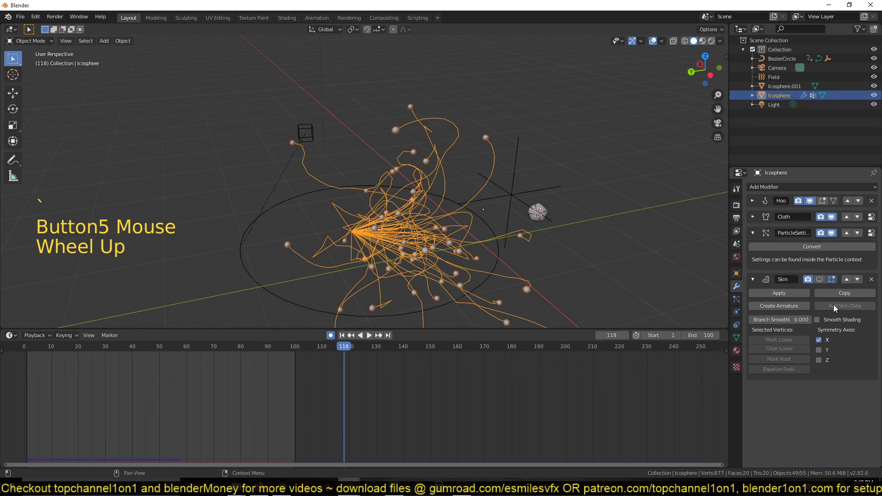
click(871, 279)
scroll(353, 202, up, 3)
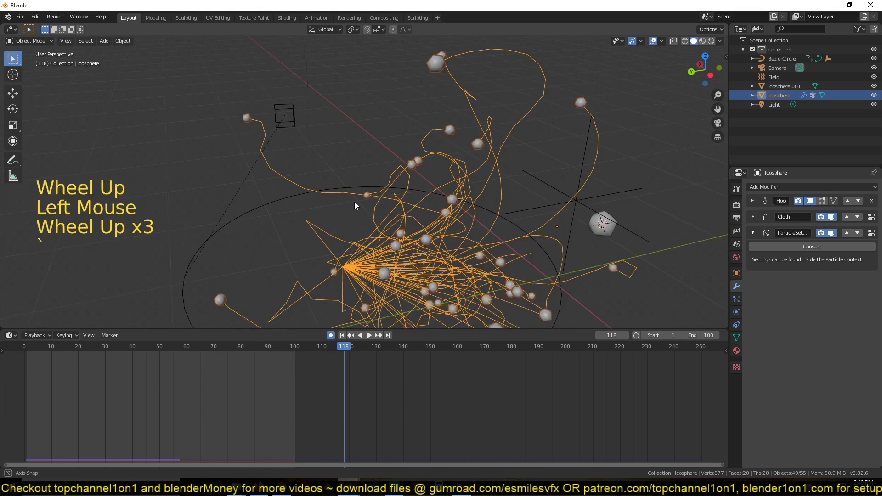
- Add a Screw modifier to the wire mesh and play the animation with it
click(773, 188)
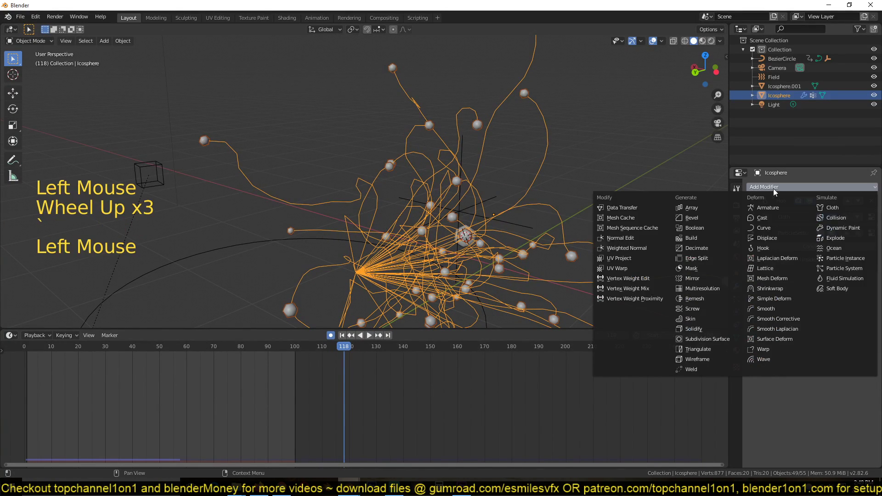
click(704, 310)
scroll(519, 254, down, 9)
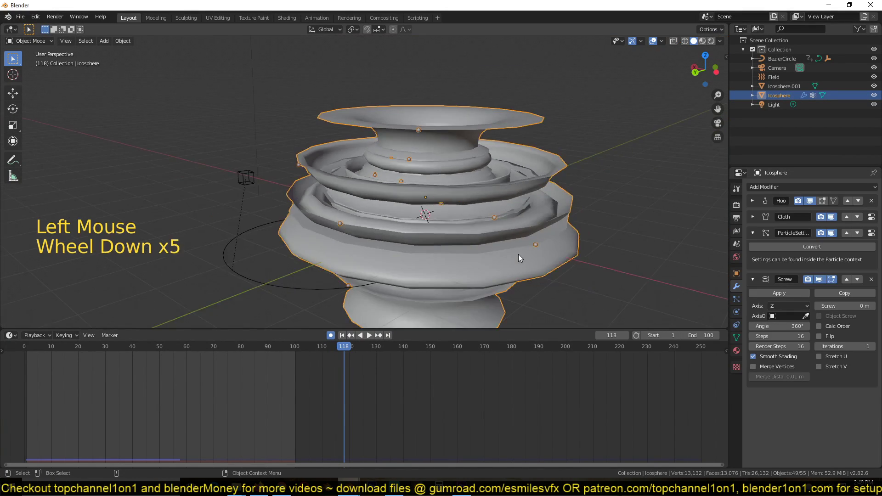
scroll(487, 244, up, 3)
key(space)
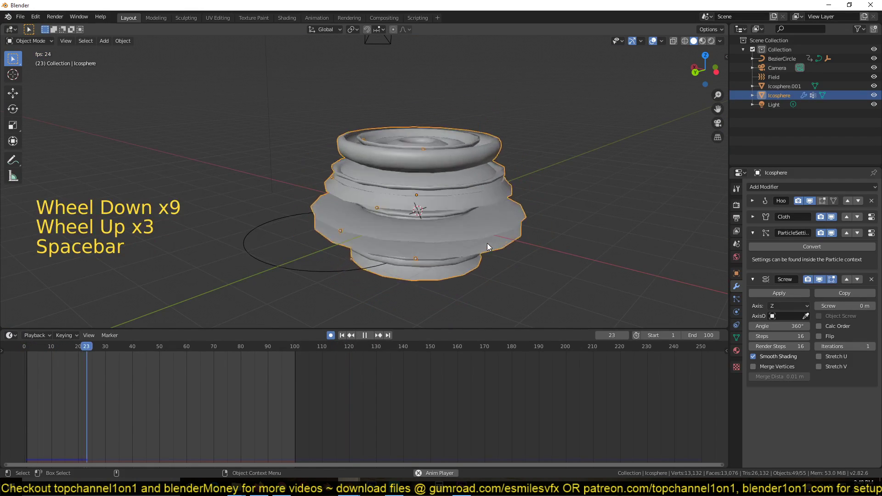
key(Escape)
scroll(487, 244, up, 3)
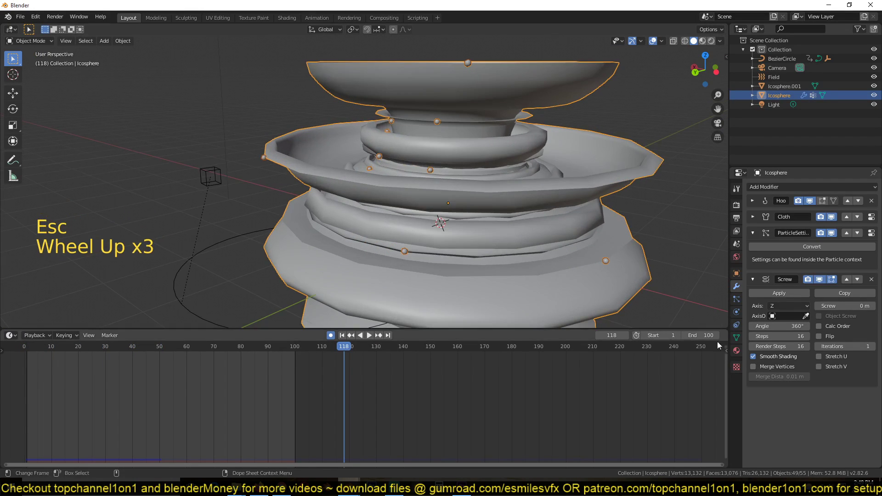
- Set the Screw modifier's angle to 1° and deselect the mesh
click(786, 327)
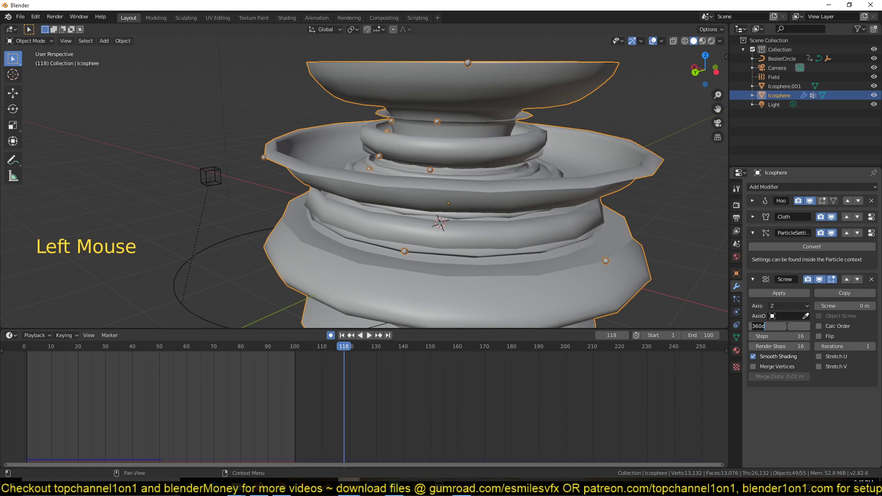
text(1)
click(777, 404)
scroll(547, 250, up, 5)
key(alt+a)
middle_drag(546, 252, 368, 209)
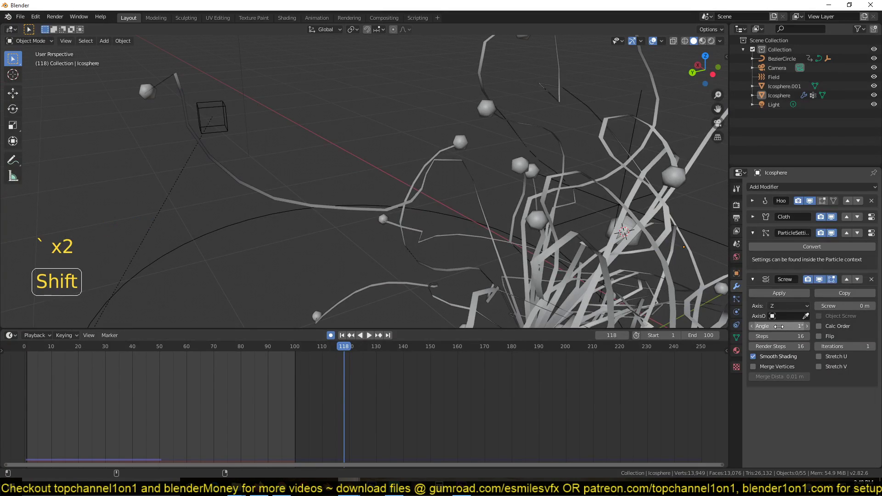
- Play the animation with the Screw modifier and examine the ribbon-like wires, playback speed, and wire thickness up close
key(space)
scroll(312, 217, down, 4)
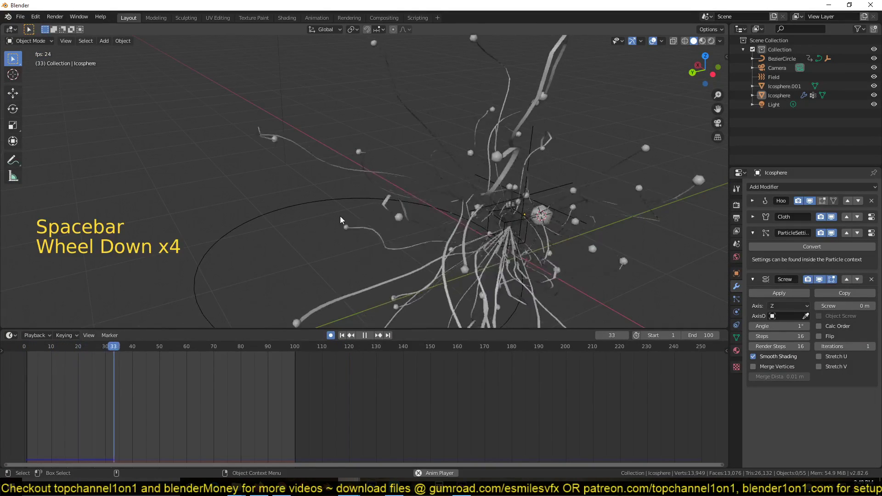
key(Escape)
shift+right_click(305, 396)
key(space)
middle_drag(375, 227, 357, 217)
key(grave)
key(grave)
scroll(441, 204, up, 2)
scroll(390, 199, down, 3)
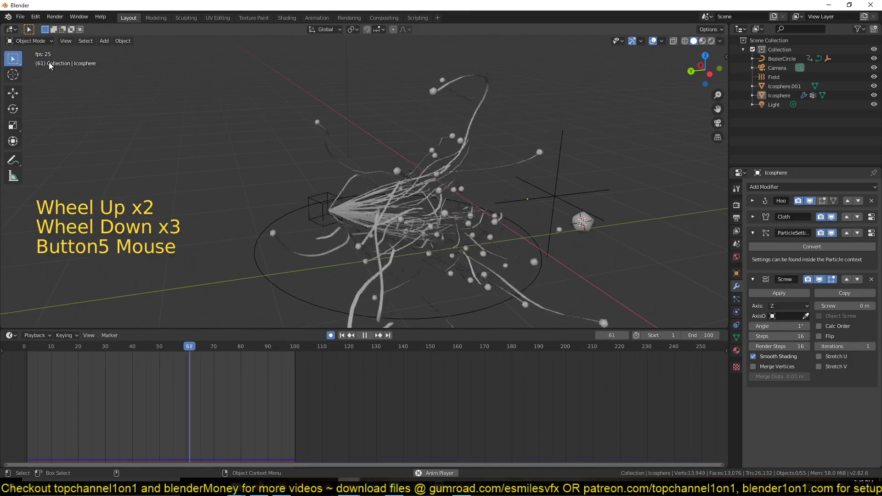
middle_drag(50, 60, 284, 162)
key(space)
scroll(414, 164, up, 3)
scroll(449, 164, up, 1)
middle_drag(450, 163, 376, 190)
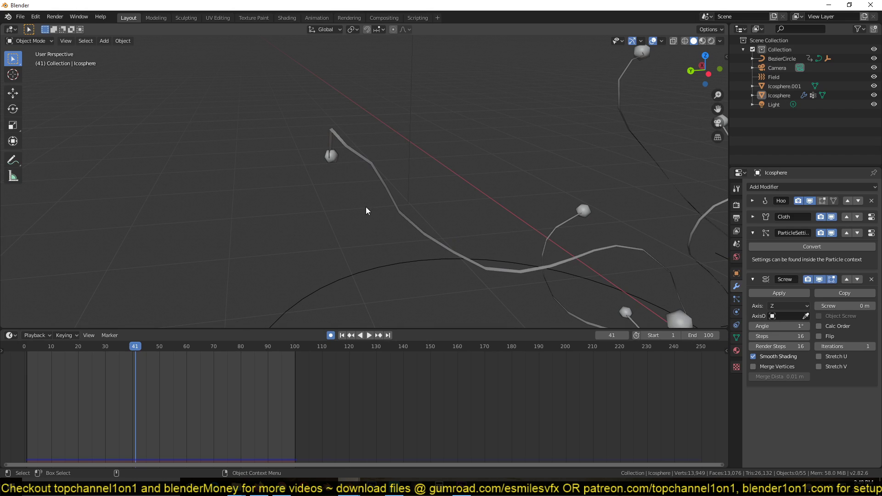
- Add a Solidify modifier after Screw with a thickness of 0.08 m and play the animation of the thickened wires
click(752, 238)
click(754, 246)
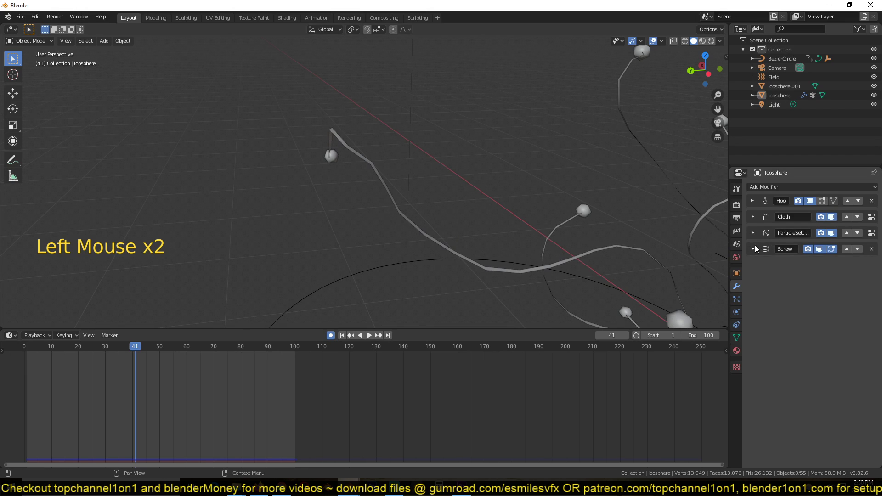
click(796, 187)
click(792, 179)
click(792, 187)
click(712, 329)
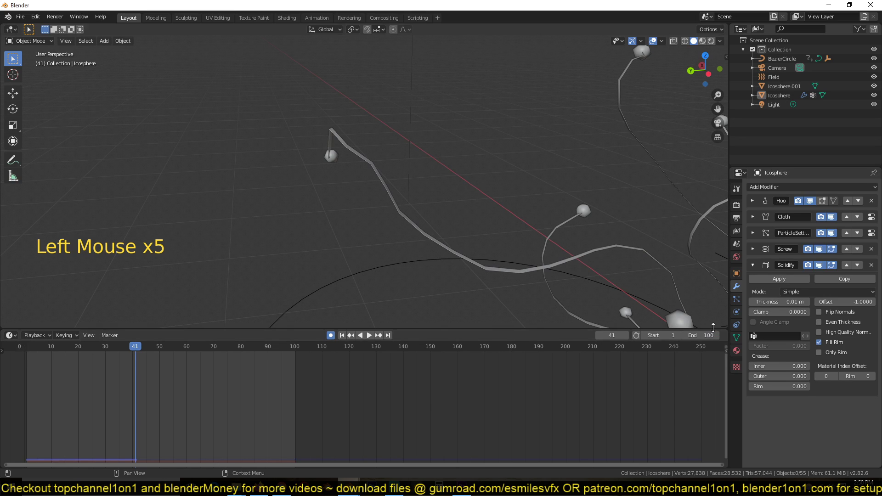
drag(785, 299, 811, 300)
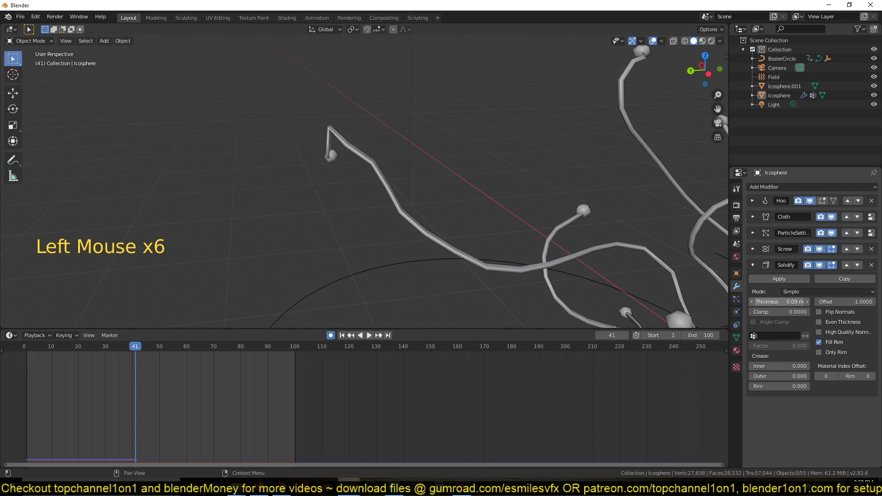
scroll(586, 199, down, 4)
key(space)
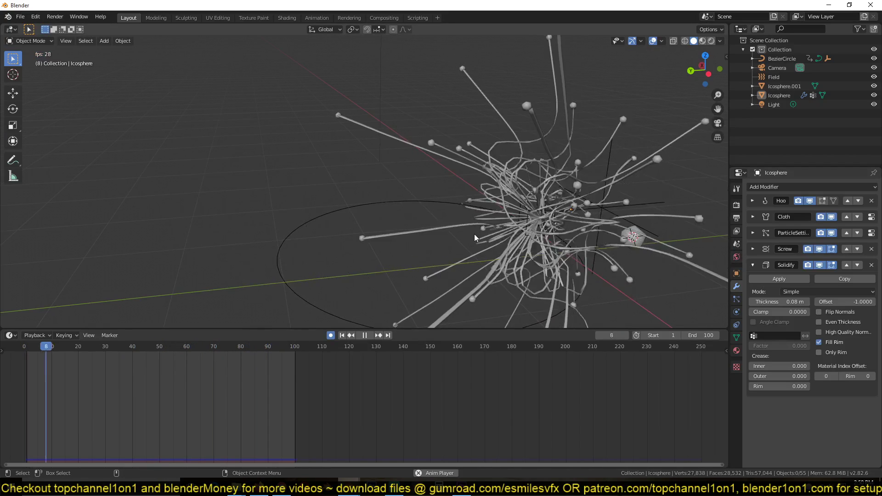
scroll(474, 235, down, 2)
key(space)
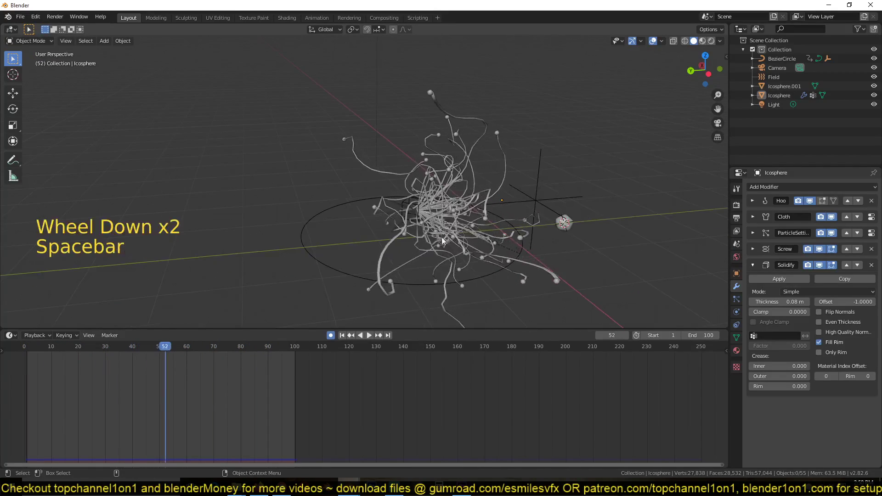
scroll(395, 219, up, 1)
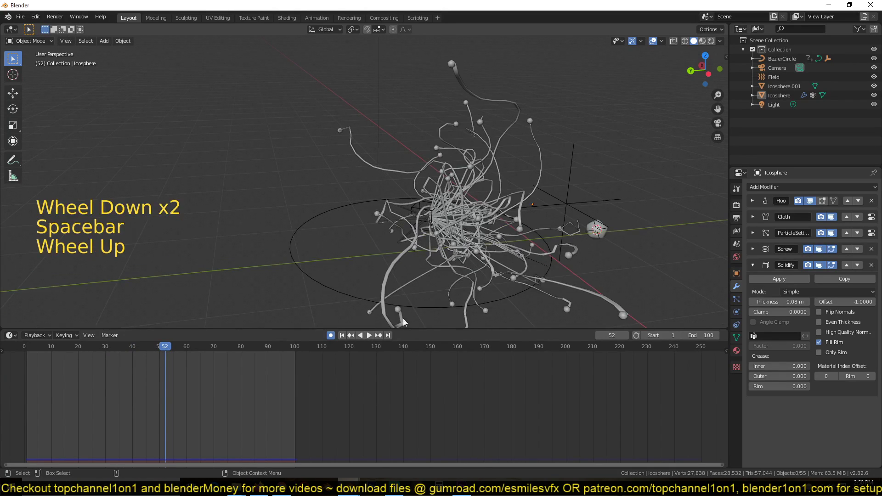
- Switch to the Blender window with the finished scene 1.blend and play its animation through the seabed camera view
mouse_move(348, 490)
click(307, 448)
scroll(189, 171, up, 5)
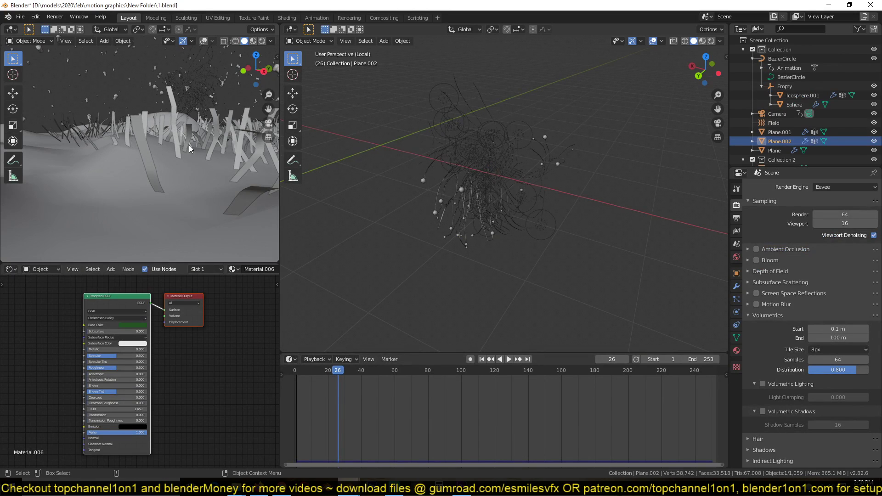
key(space)
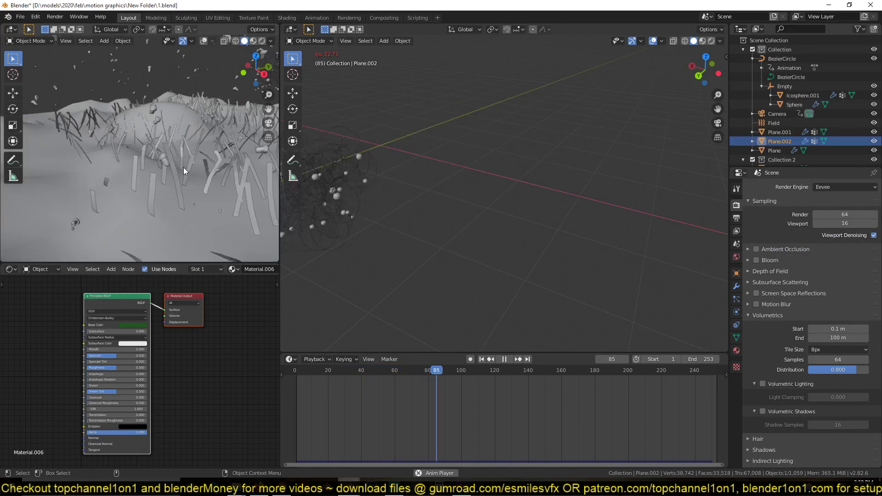
key(space)
- Switch to Adobe Premiere Pro and play the rendered underwater creature clip in the cv sequence
click(469, 490)
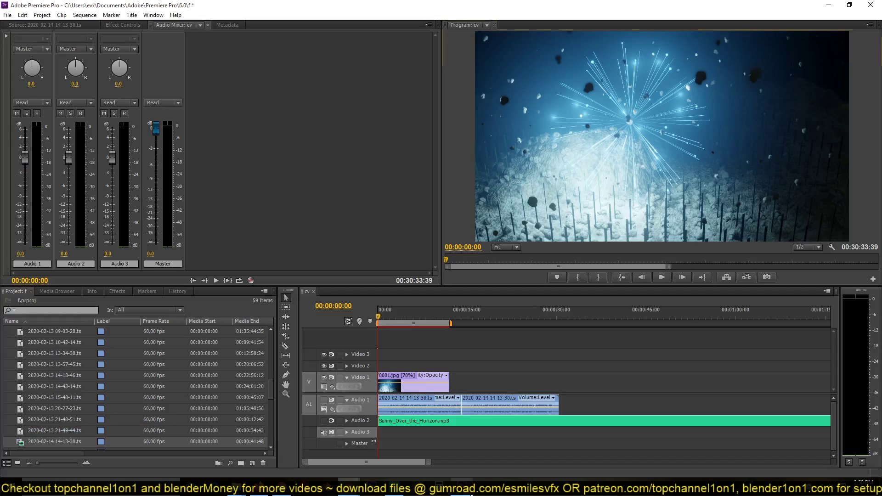
key(space)
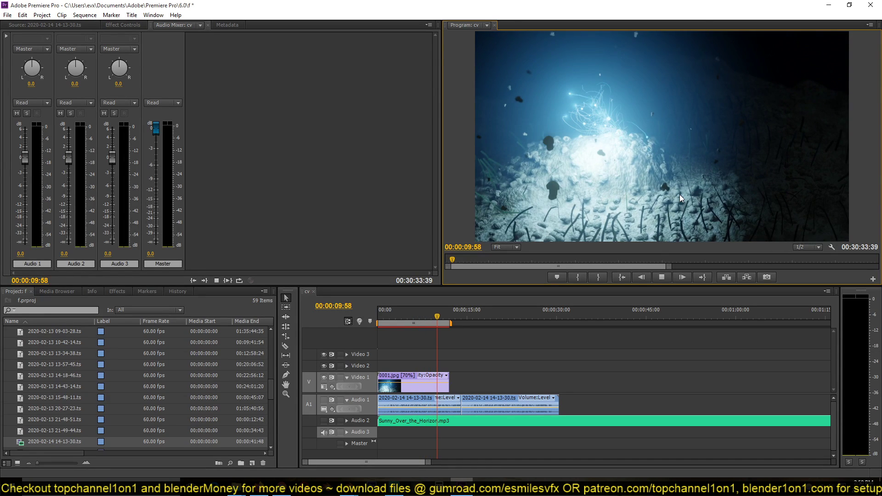
key(space)
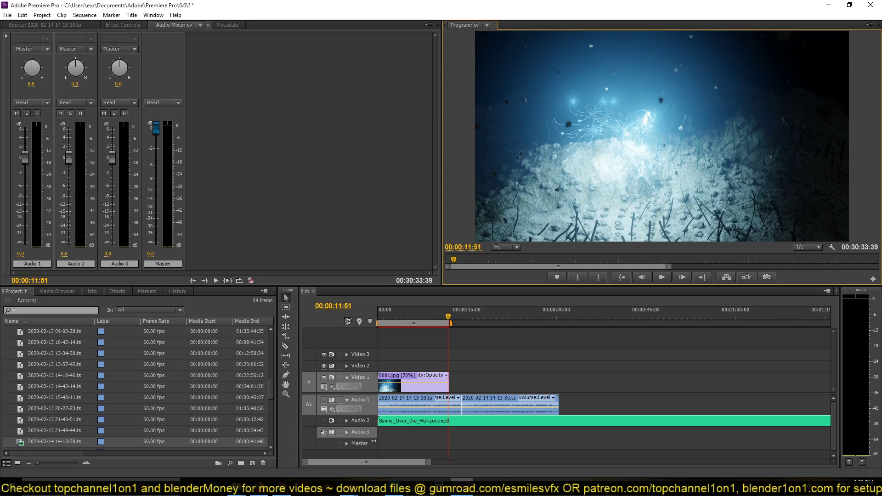